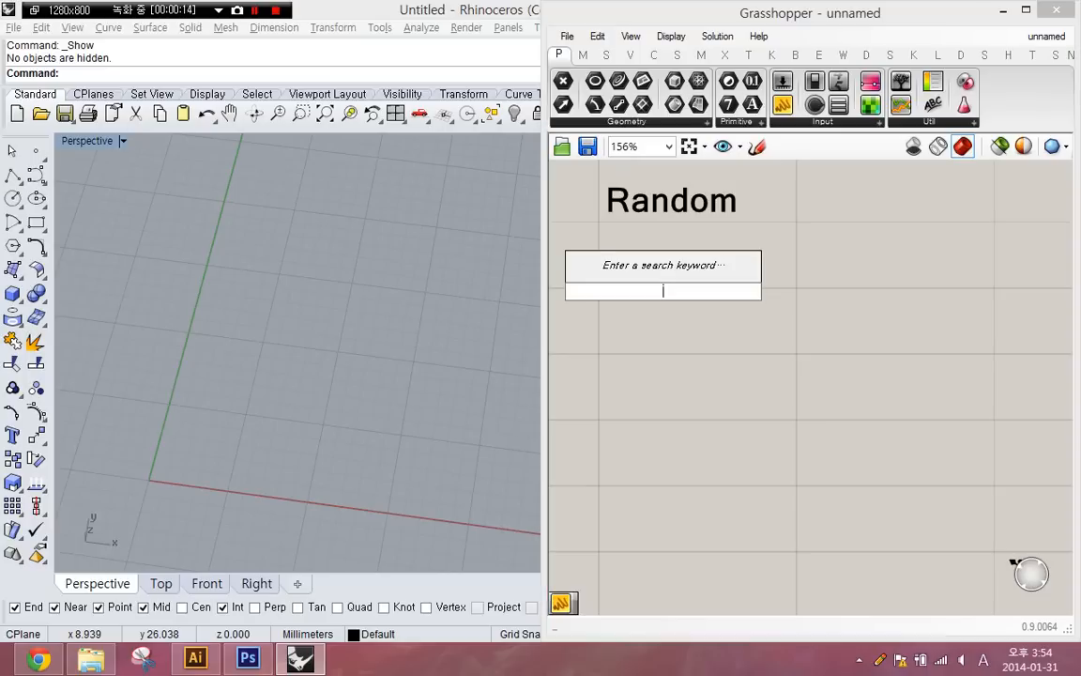
- Add a Populate 2D component and a Populate 3D component to the canvas, placing the 3D one below the 2D one
{"action": "type", "text": "pop2d"}
{"action": "key", "text": "Return"}
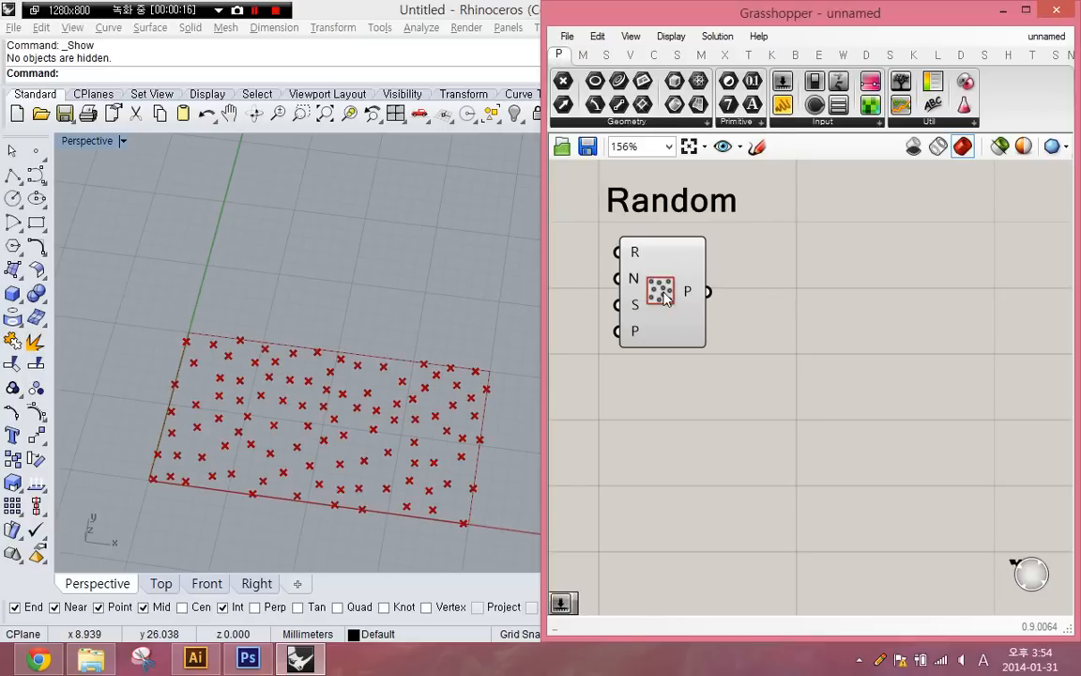
{"action": "double_click", "coordinate": [748, 296]}
{"action": "type", "text": "pop3d"}
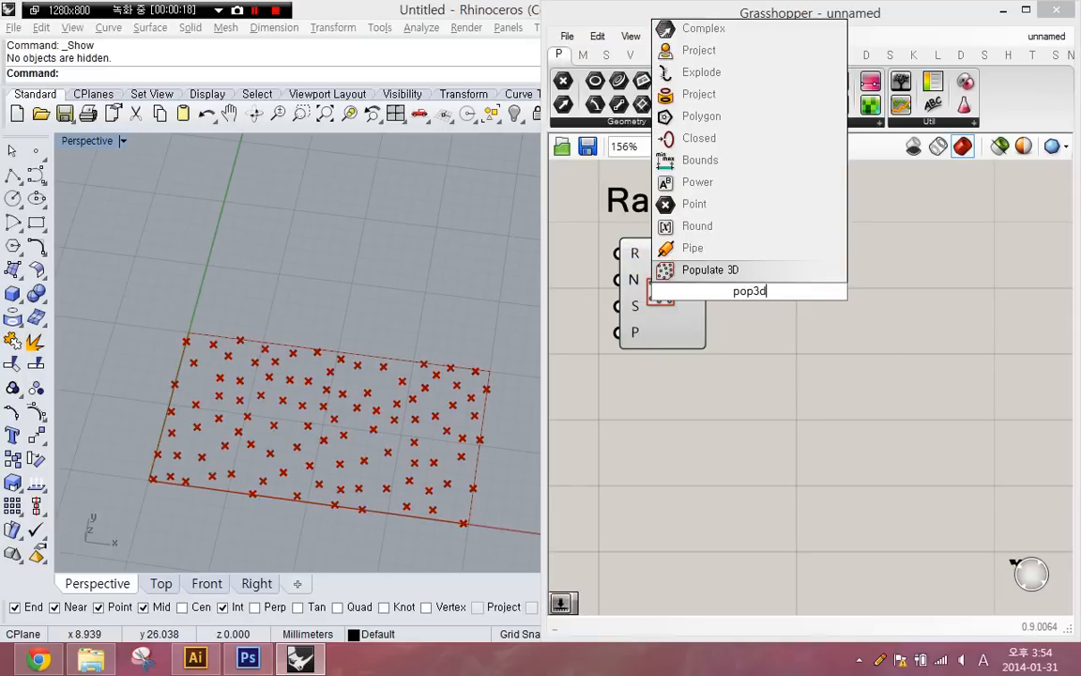
{"action": "key", "text": "Return"}
{"action": "left_click_drag", "start_coordinate": [748, 296], "coordinate": [666, 433]}
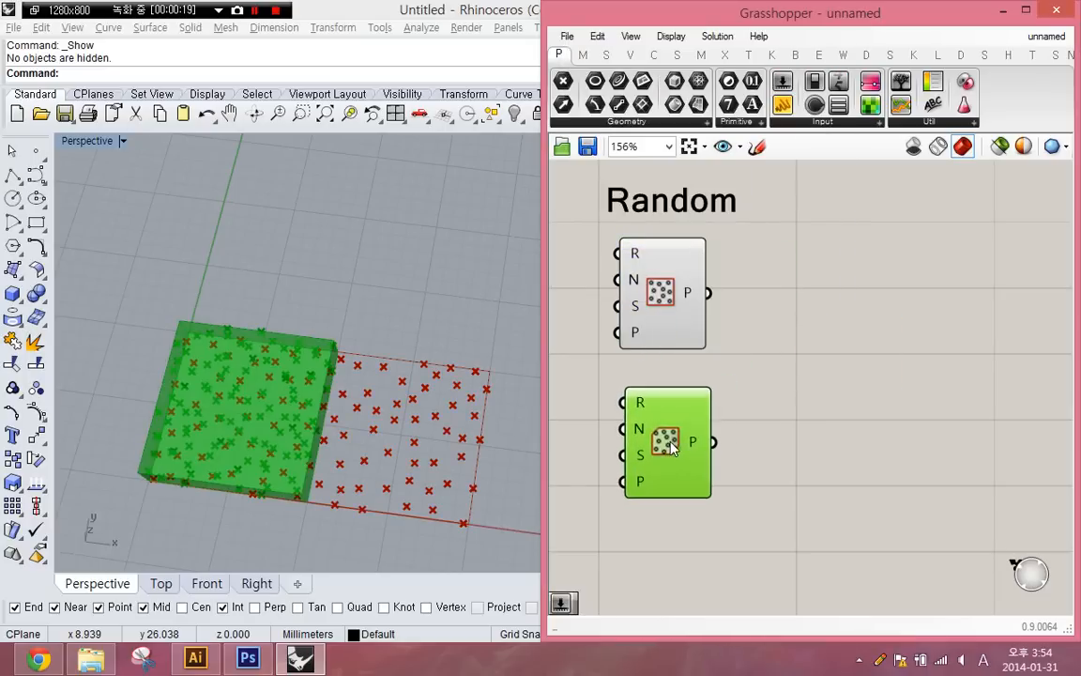
- Add a Populate Geometry component and place it below the Populate 3D component
{"action": "double_click", "coordinate": [762, 413]}
{"action": "type", "text": "pop"}
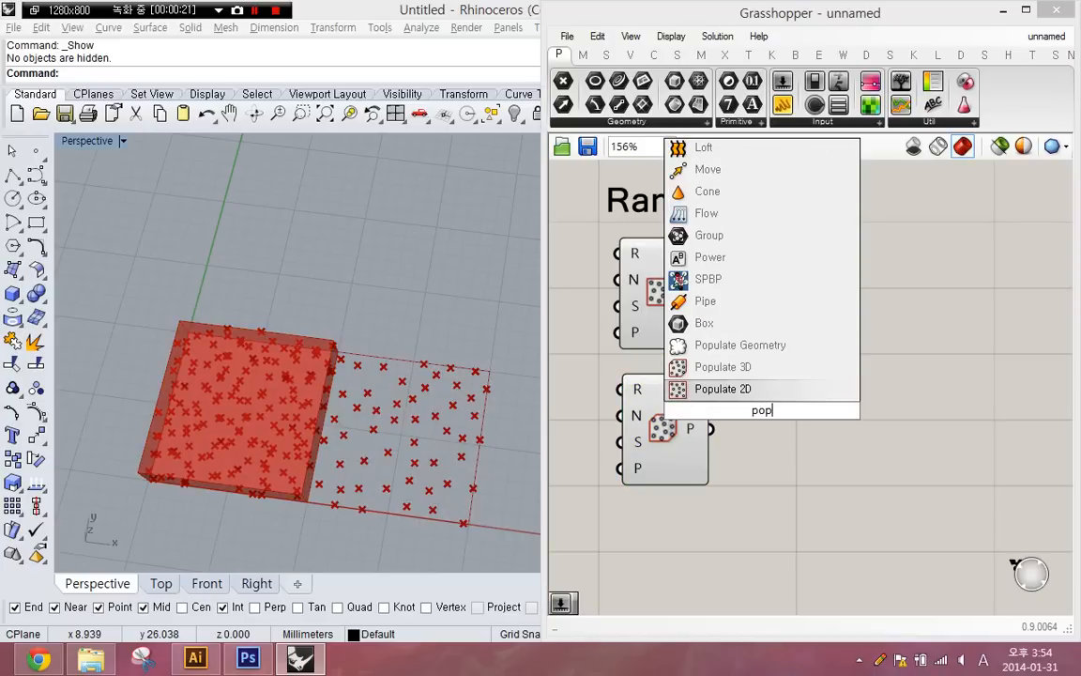
{"action": "type", "text": "geo"}
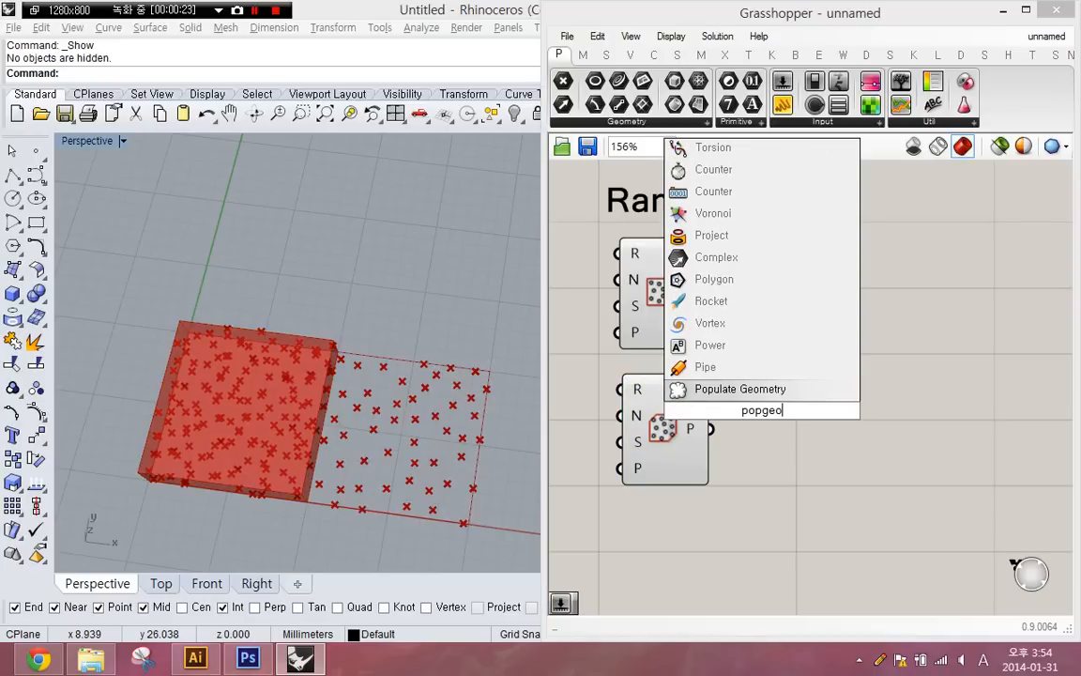
{"action": "key", "text": "Return"}
{"action": "left_click_drag", "start_coordinate": [760, 441], "coordinate": [656, 564]}
- Add a Random component and a Random Reduce component in a second column beside the Populate components
{"action": "double_click", "coordinate": [871, 282]}
{"action": "type", "text": "random"}
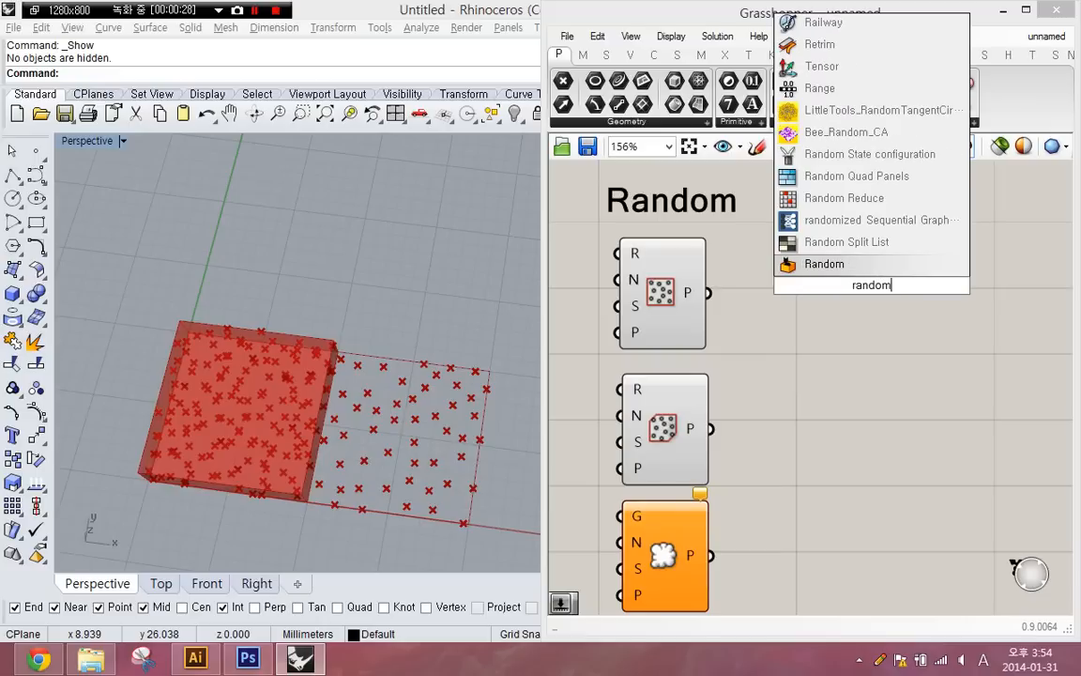
{"action": "key", "text": "Return"}
{"action": "double_click", "coordinate": [849, 395]}
{"action": "type", "text": "random"}
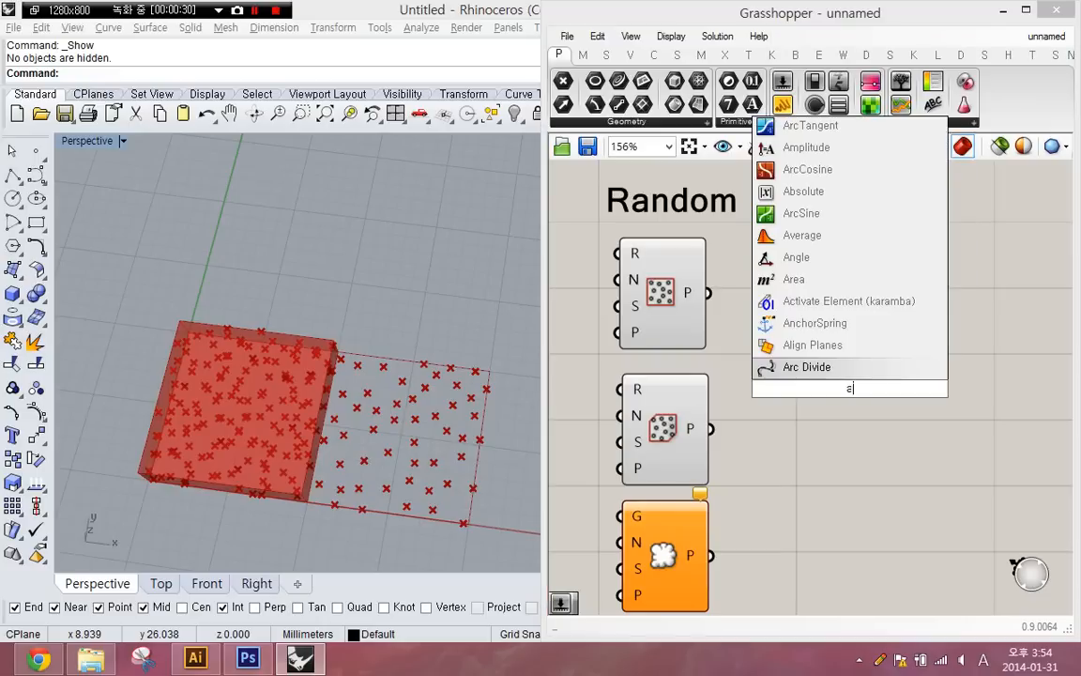
{"action": "type", "text": "reduce"}
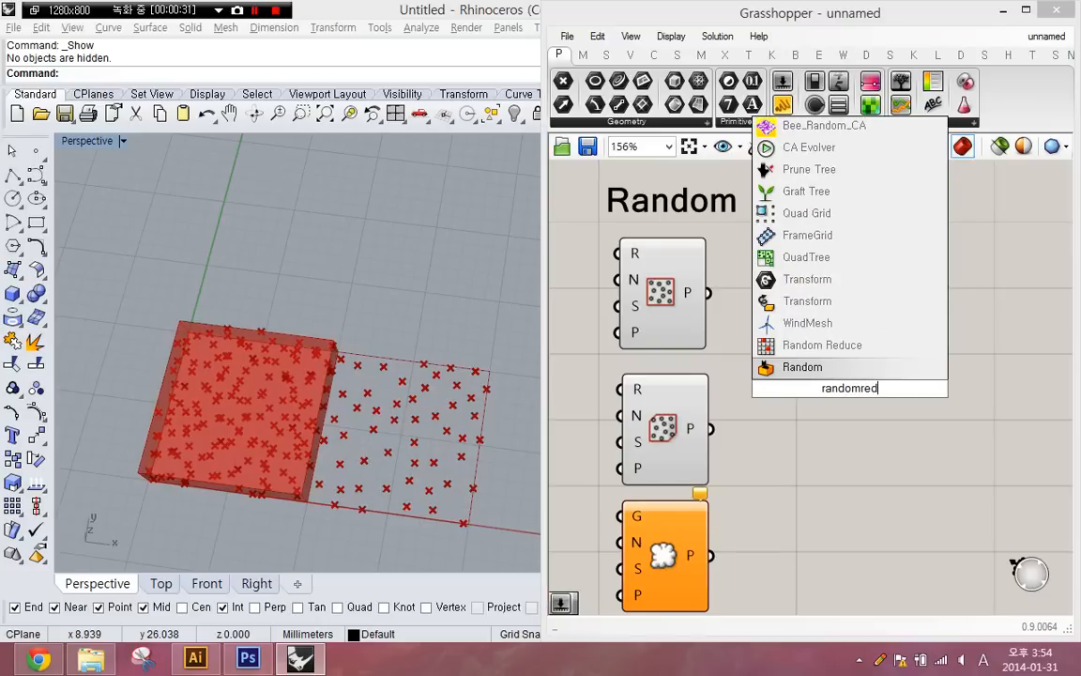
{"action": "key", "text": "Return"}
- Add a Jitter component below the Random Reduce component
{"action": "double_click", "coordinate": [852, 518]}
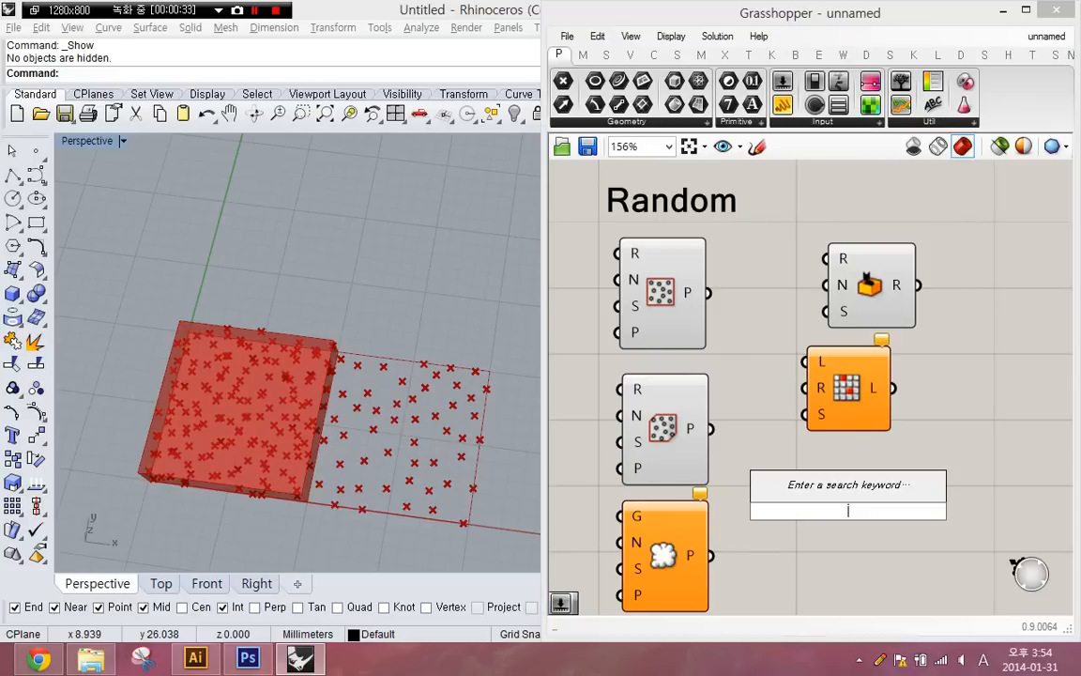
{"action": "type", "text": "joi"}
{"action": "key", "text": "BackSpace"}
{"action": "type", "text": "tt"}
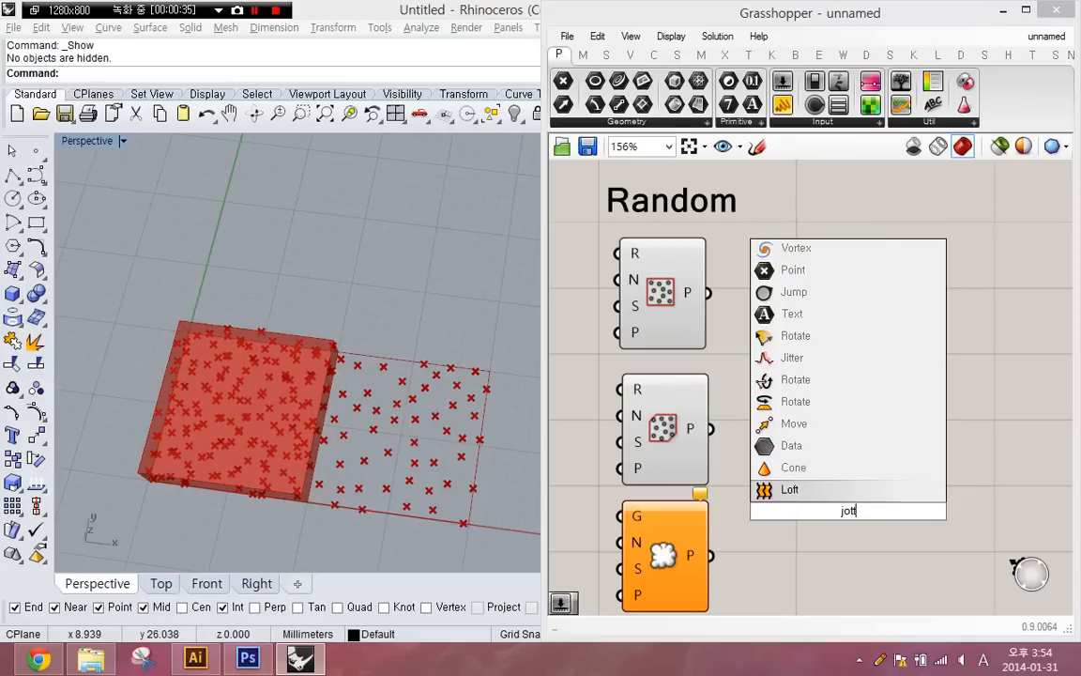
{"action": "key", "text": "BackSpace"}
{"action": "key", "text": "BackSpace"}
{"action": "type", "text": "itter"}
{"action": "key", "text": "Return"}
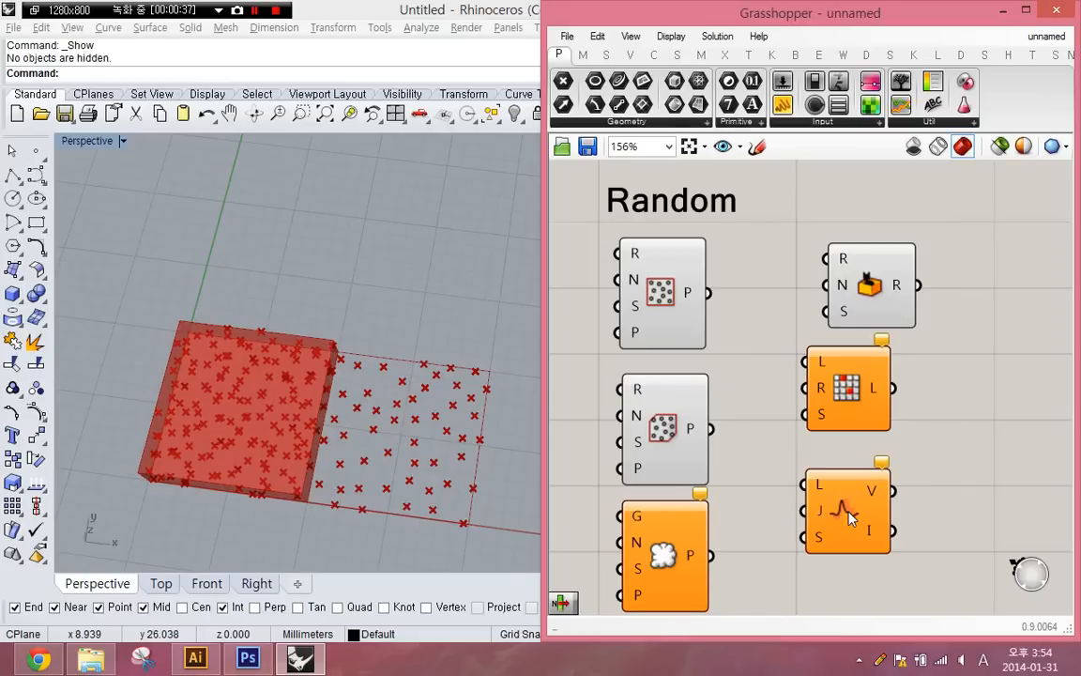
- Search the component library for "random" and look through the matching components
{"action": "double_click", "coordinate": [936, 458]}
{"action": "type", "text": "ra"}
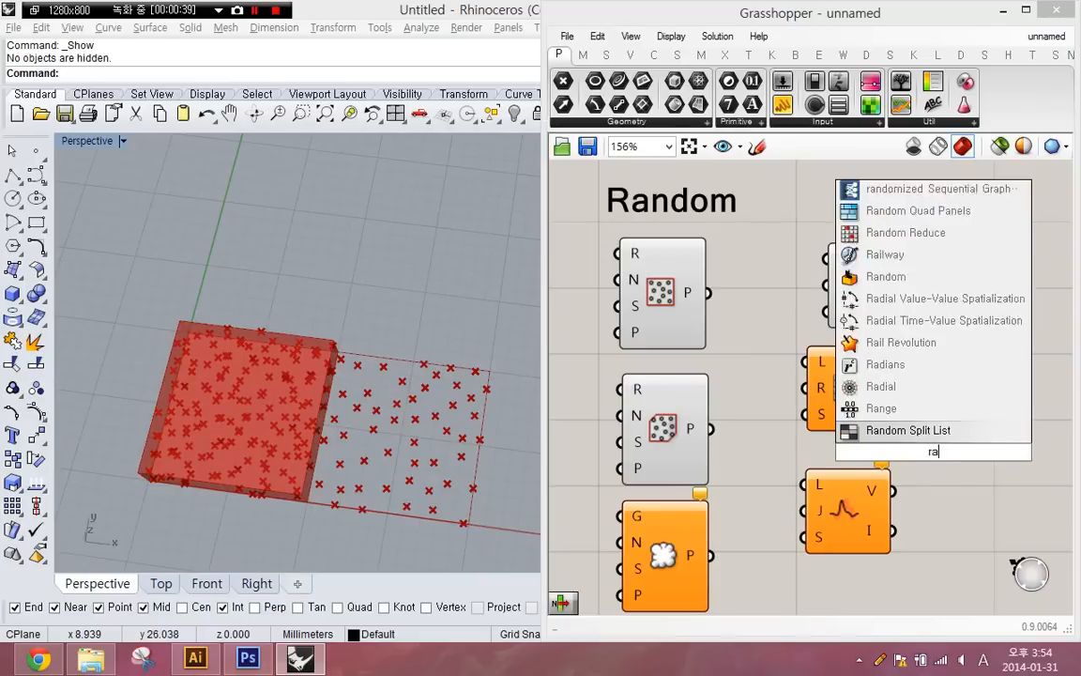
{"action": "type", "text": "ngom"}
{"action": "key", "text": "BackSpace"}
{"action": "key", "text": "BackSpace"}
{"action": "key", "text": "BackSpace"}
{"action": "type", "text": "dom"}
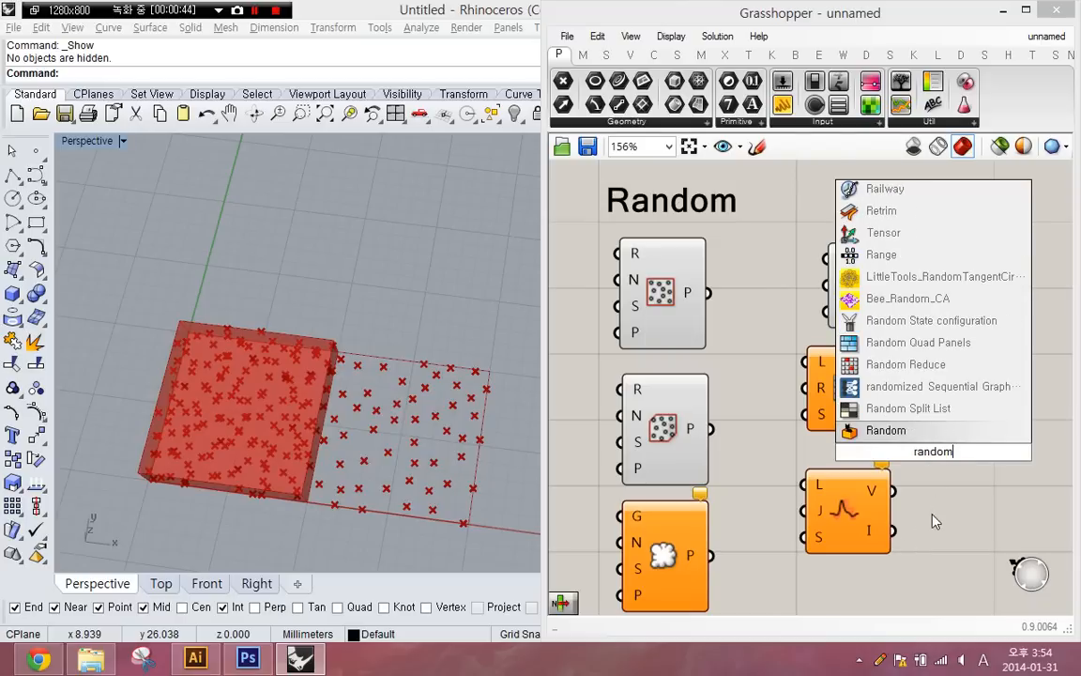
{"action": "key", "text": "Return"}
- Space out and align the Random, Random Reduce and Jitter components in one column close to the Populate components
{"action": "left_click_drag", "start_coordinate": [844, 347], "coordinate": [858, 373]}
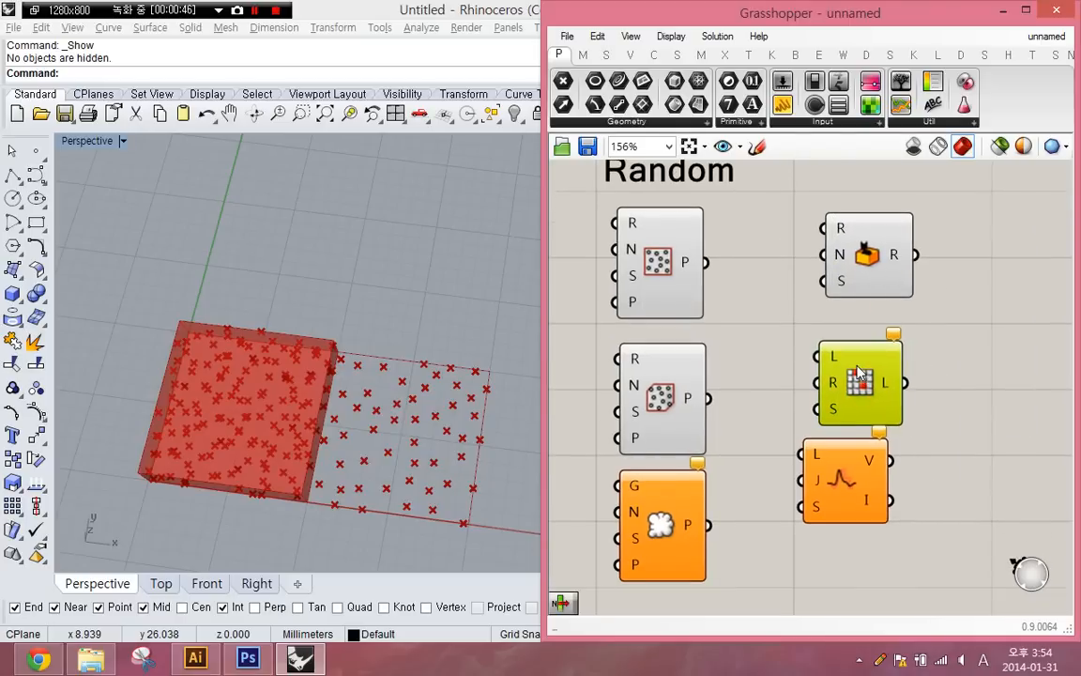
{"action": "left_click_drag", "start_coordinate": [847, 502], "coordinate": [884, 548]}
{"action": "left_click_drag", "start_coordinate": [948, 241], "coordinate": [851, 507]}
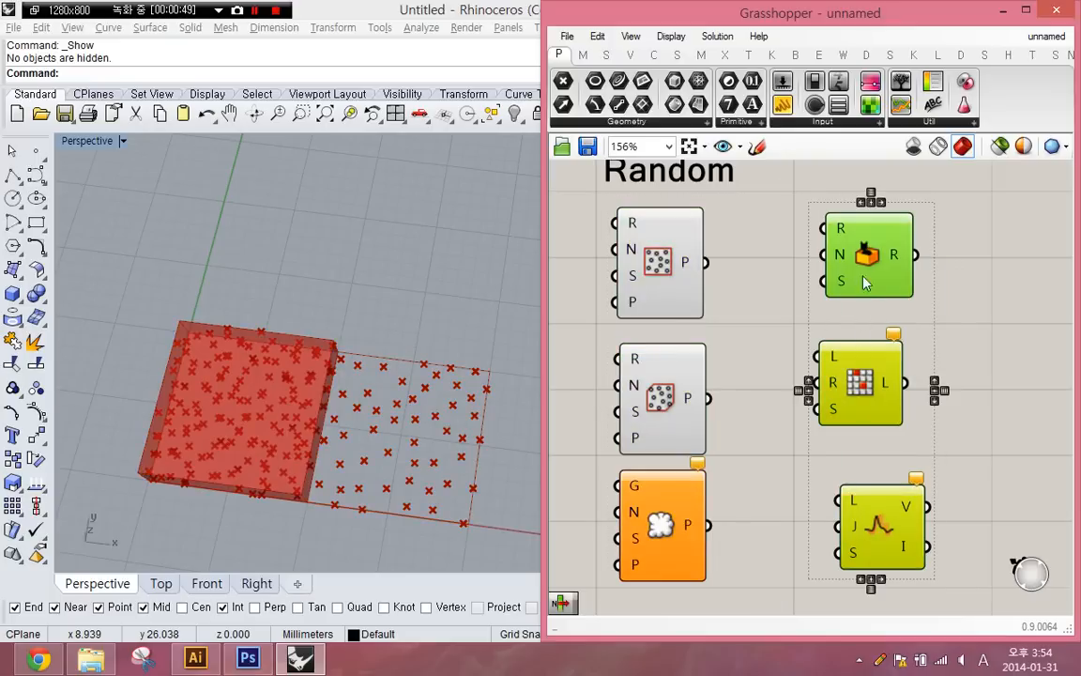
{"action": "left_click", "coordinate": [879, 202]}
{"action": "left_click_drag", "start_coordinate": [884, 379], "coordinate": [784, 388]}
{"action": "left_click", "coordinate": [839, 358]}
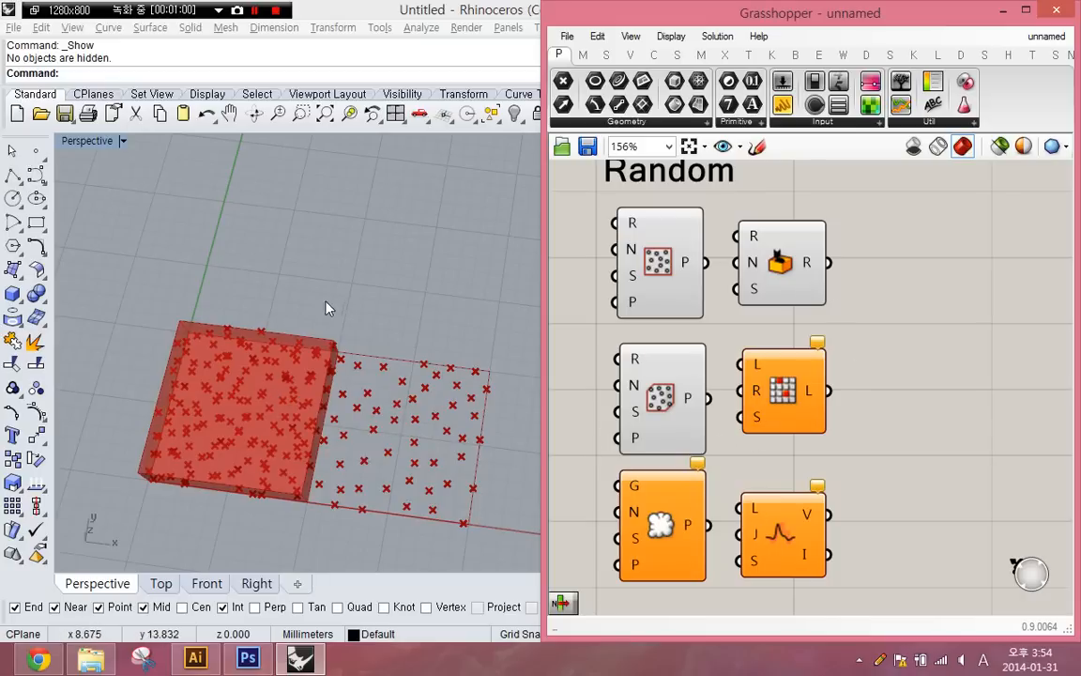
- Move the Random, Random Reduce and Jitter components well away from the Populate components to free canvas space
{"action": "right_click_drag", "start_coordinate": [256, 345], "coordinate": [300, 245]}
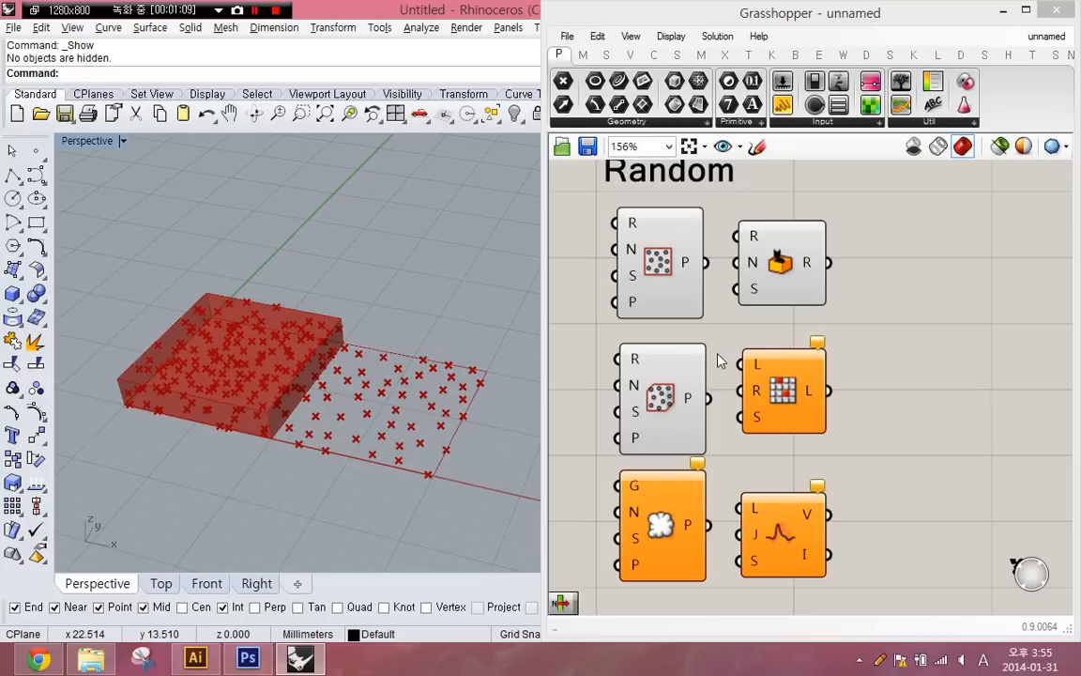
{"action": "left_click", "coordinate": [820, 354]}
{"action": "left_click", "coordinate": [843, 340]}
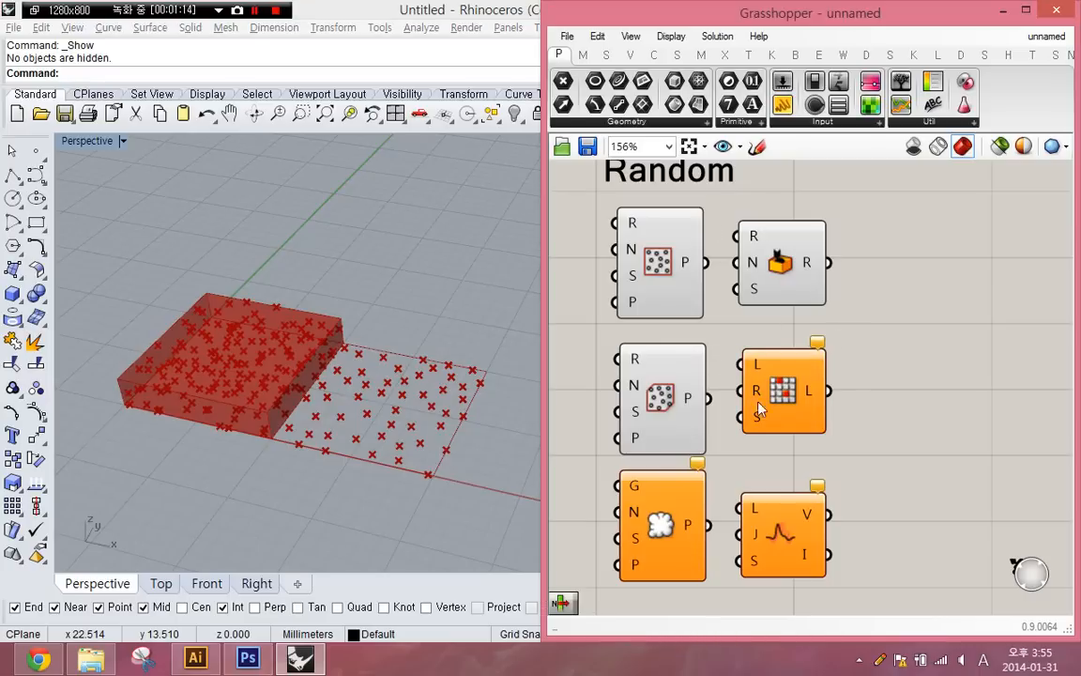
{"action": "left_click_drag", "start_coordinate": [716, 439], "coordinate": [1007, 422], "text": "alt"}
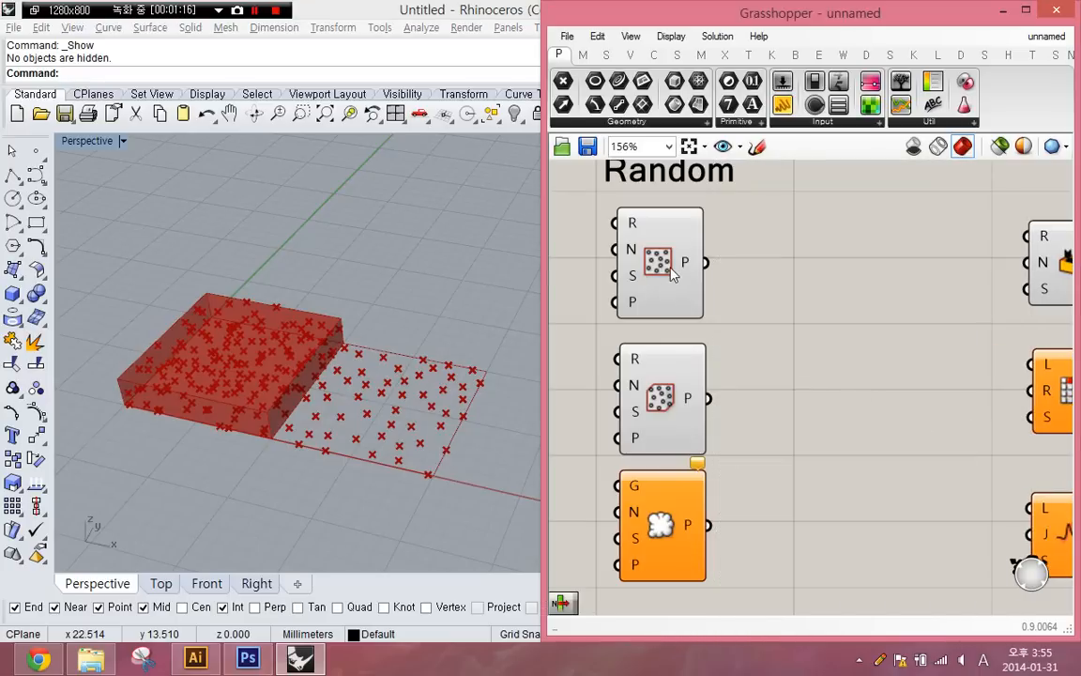
- Turn off the preview of all components on the canvas and select Populate 2D
{"action": "key", "text": "ctrl+a"}
{"action": "key", "text": "space"}
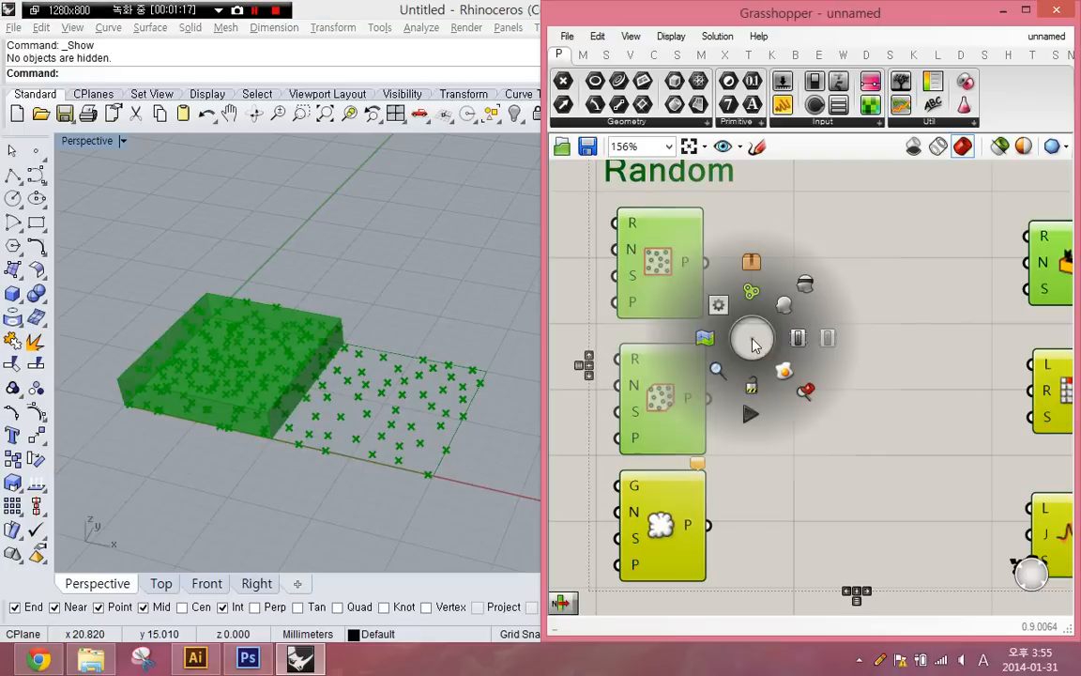
{"action": "left_click", "coordinate": [813, 286]}
{"action": "left_click", "coordinate": [681, 275]}
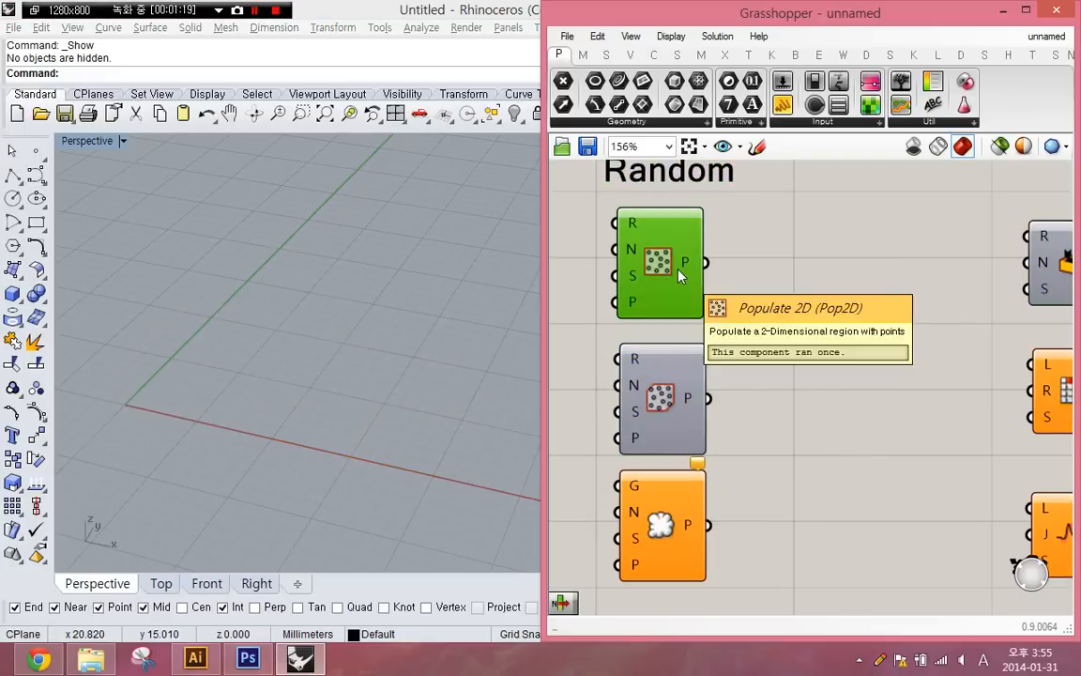
- Draw a corner-to-corner rectangle in the Rhino Perspective view, enclosing the origin
{"action": "right_click_drag", "start_coordinate": [745, 281], "coordinate": [831, 304]}
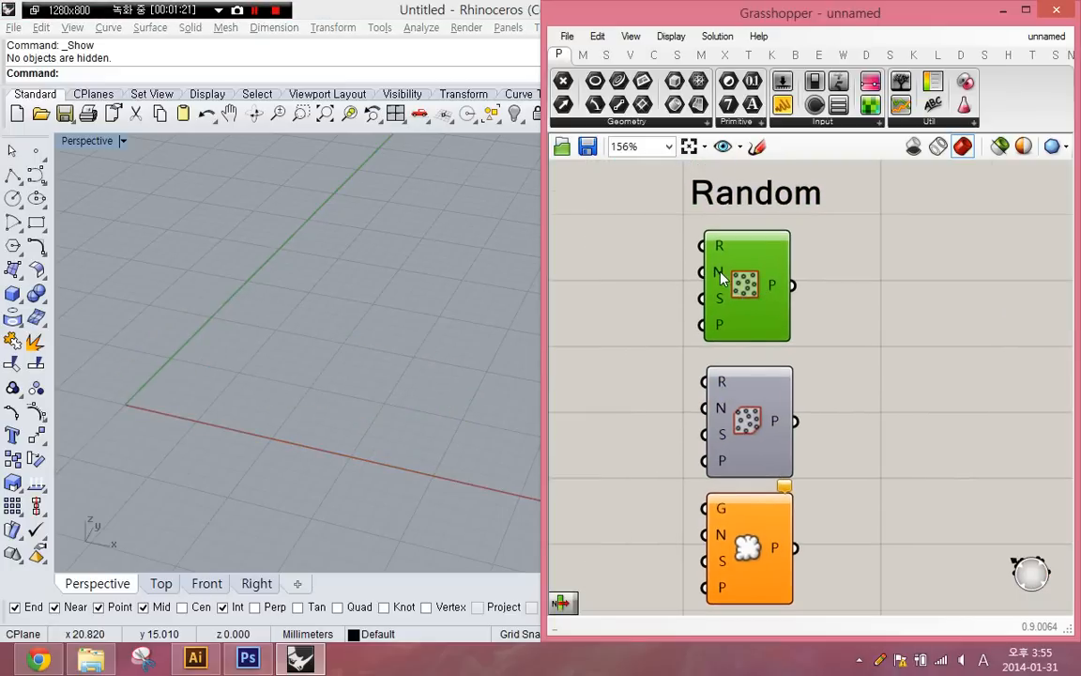
{"action": "scroll", "coordinate": [666, 286], "scroll_direction": "up", "scroll_amount": 2}
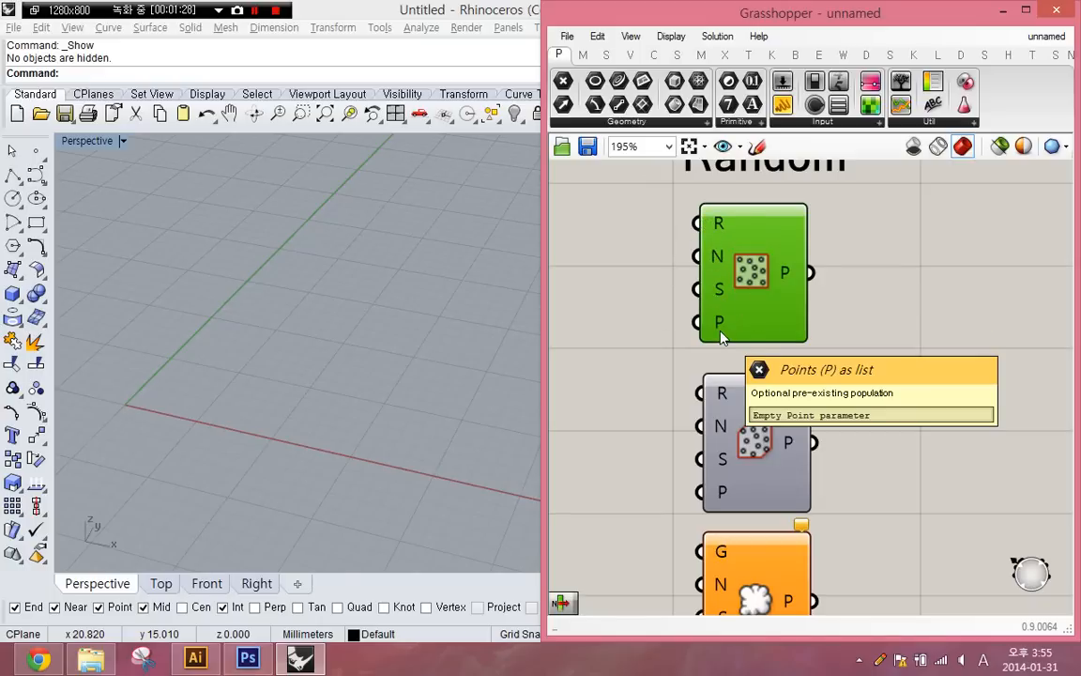
{"action": "left_click", "coordinate": [622, 350]}
{"action": "right_click_drag", "start_coordinate": [236, 379], "coordinate": [291, 381], "text": "shift"}
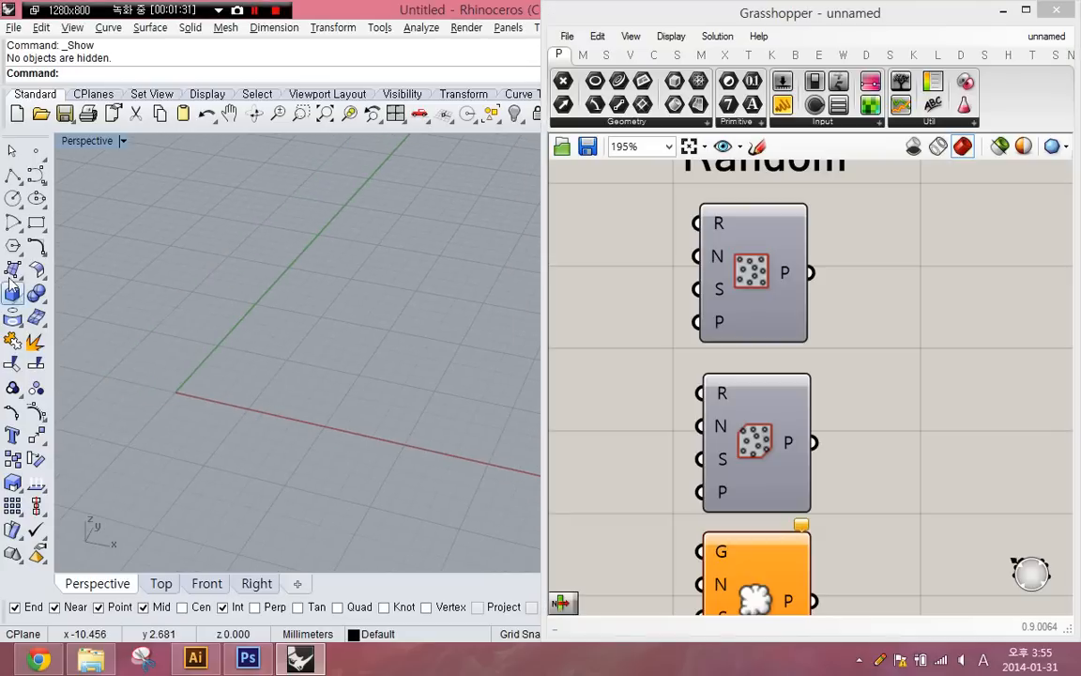
{"action": "left_click", "coordinate": [37, 223]}
{"action": "key", "text": "Escape"}
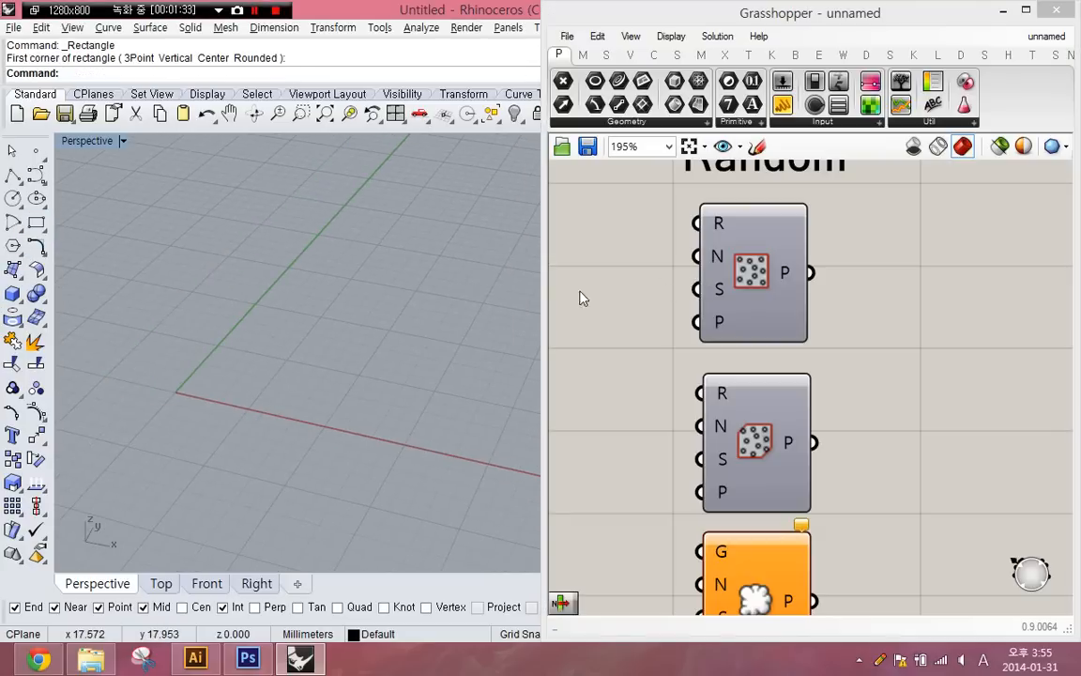
{"action": "key", "text": "Return"}
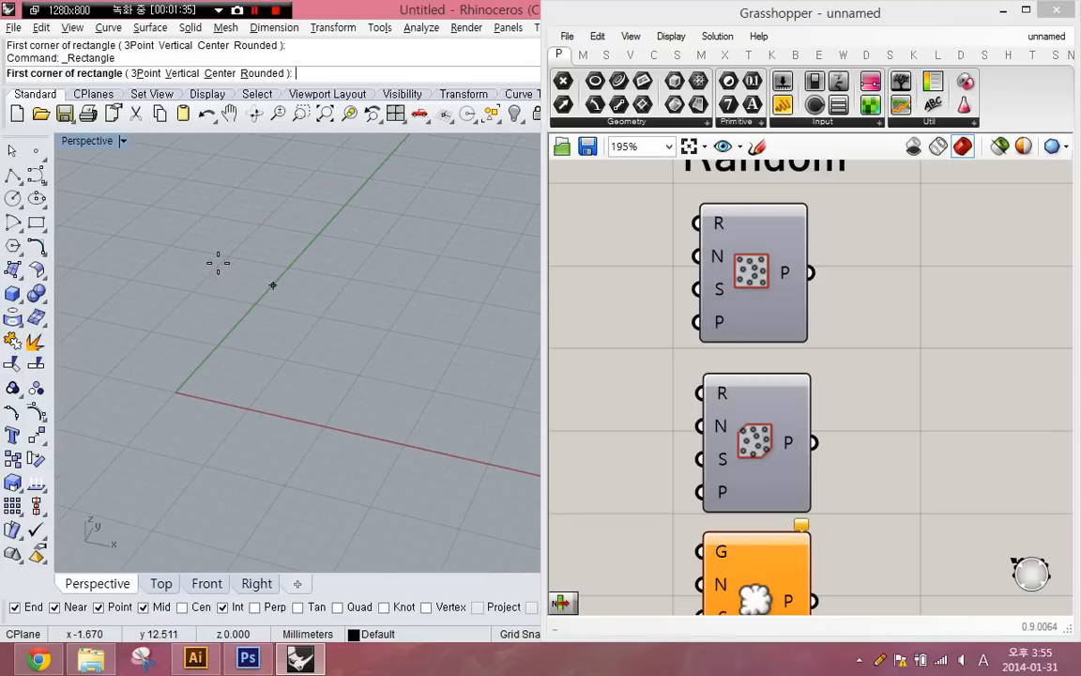
{"action": "left_click", "coordinate": [217, 259]}
{"action": "left_click", "coordinate": [396, 459]}
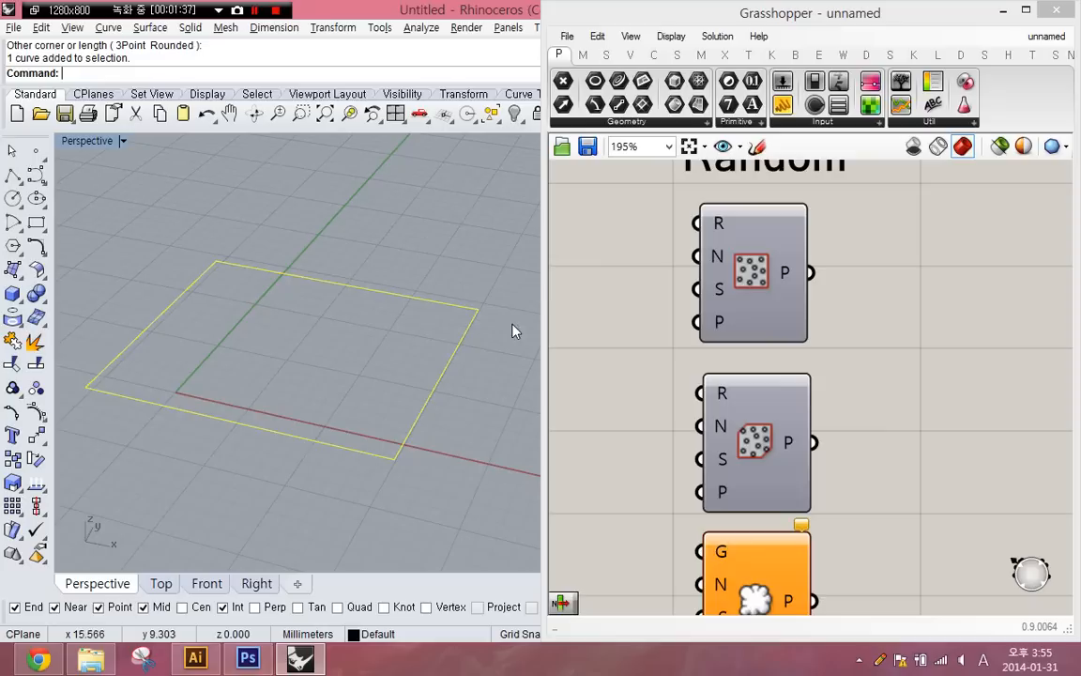
- Add a Geometry parameter in Grasshopper, assign the drawn rectangle to it, and connect it to Populate 2D's Region input
{"action": "double_click", "coordinate": [603, 250]}
{"action": "type", "text": "geo"}
{"action": "key", "text": "Return"}
{"action": "right_click", "coordinate": [603, 248]}
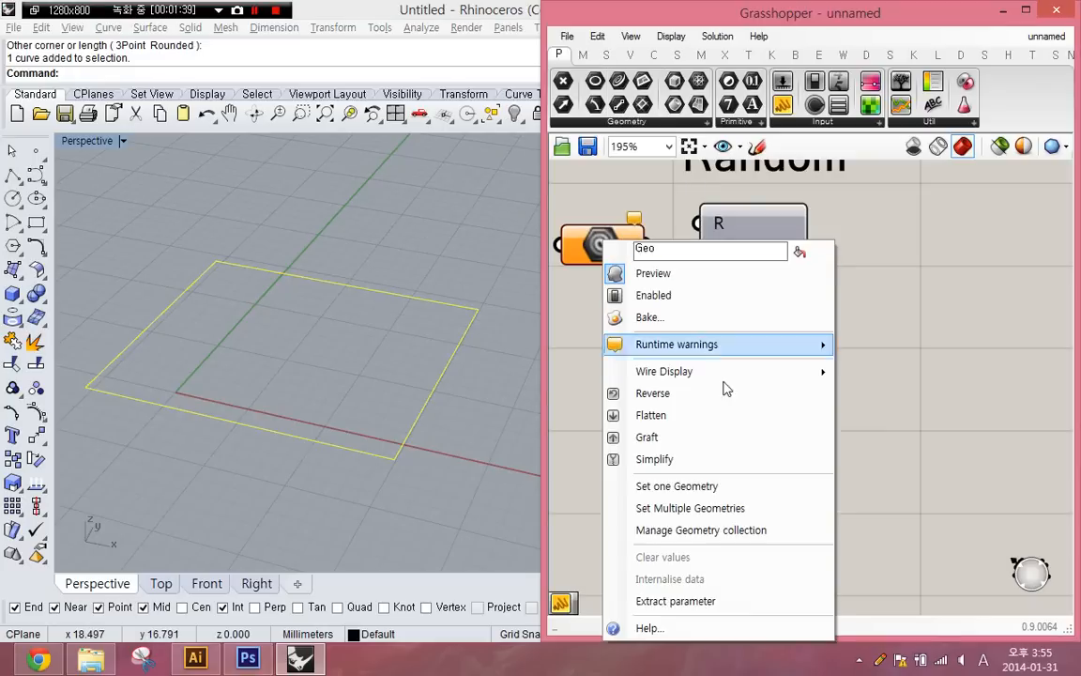
{"action": "left_click", "coordinate": [723, 483]}
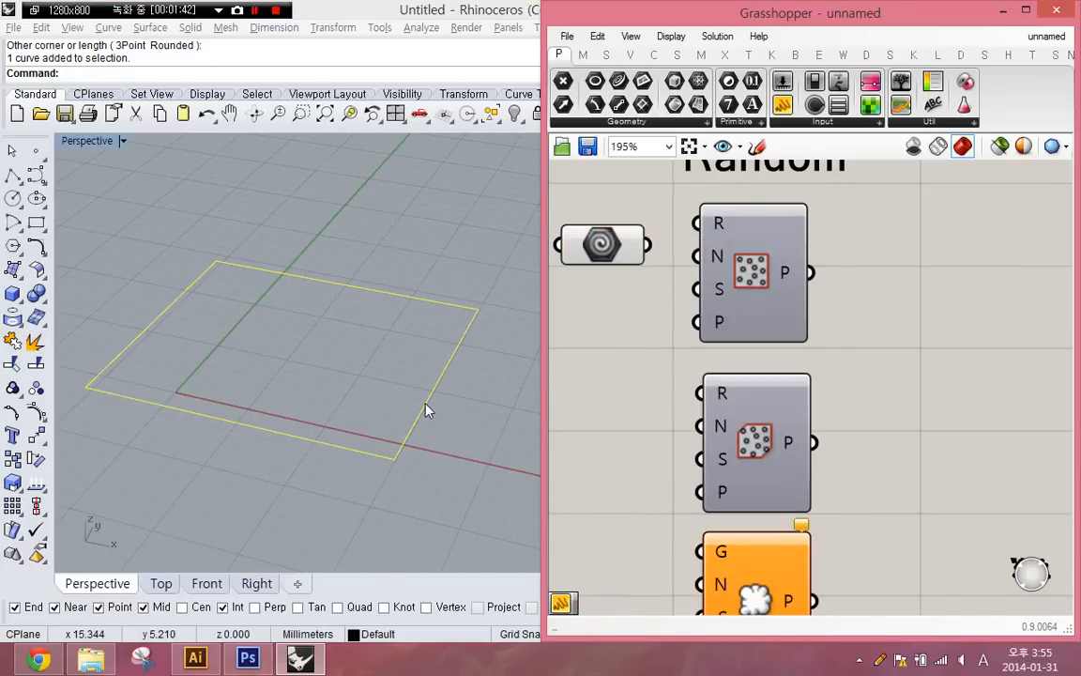
{"action": "left_click", "coordinate": [456, 380]}
{"action": "left_click_drag", "start_coordinate": [647, 245], "coordinate": [706, 225]}
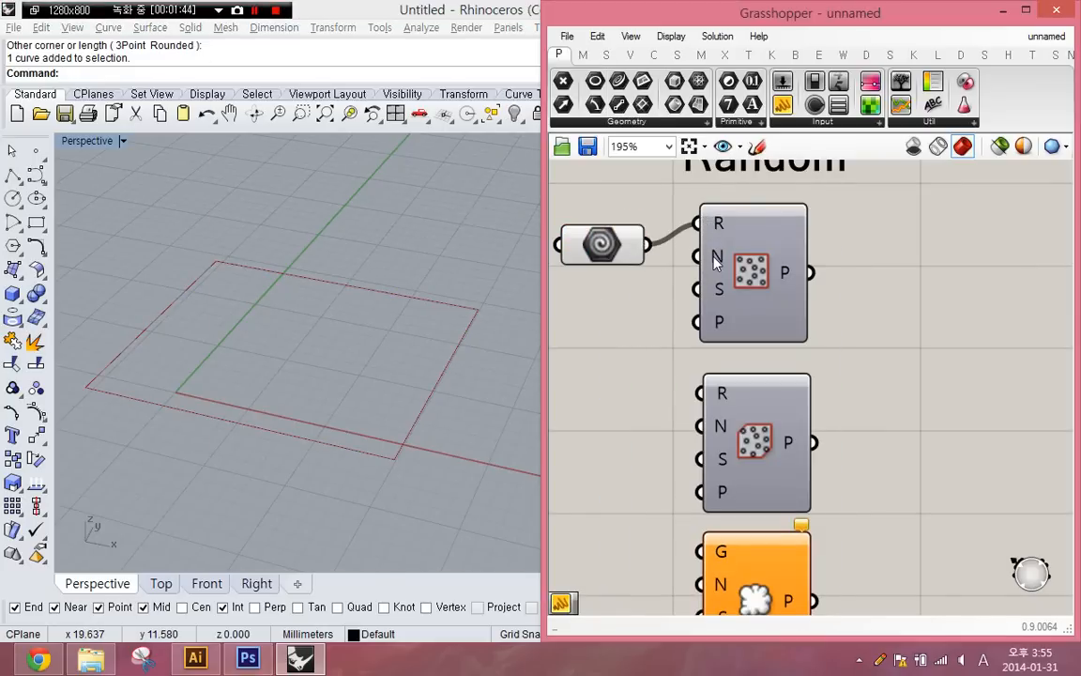
- Turn the preview of the Populate 2D component back on
{"action": "double_click", "coordinate": [593, 312]}
{"action": "double_click", "coordinate": [593, 330]}
{"action": "left_click", "coordinate": [736, 268]}
{"action": "middle_click", "coordinate": [738, 265]}
{"action": "left_click", "coordinate": [792, 312]}
- Move the rectangle in the Rhino viewport so that one of its edges lies along the Y axis
{"action": "right_click_drag", "start_coordinate": [364, 399], "coordinate": [321, 452]}
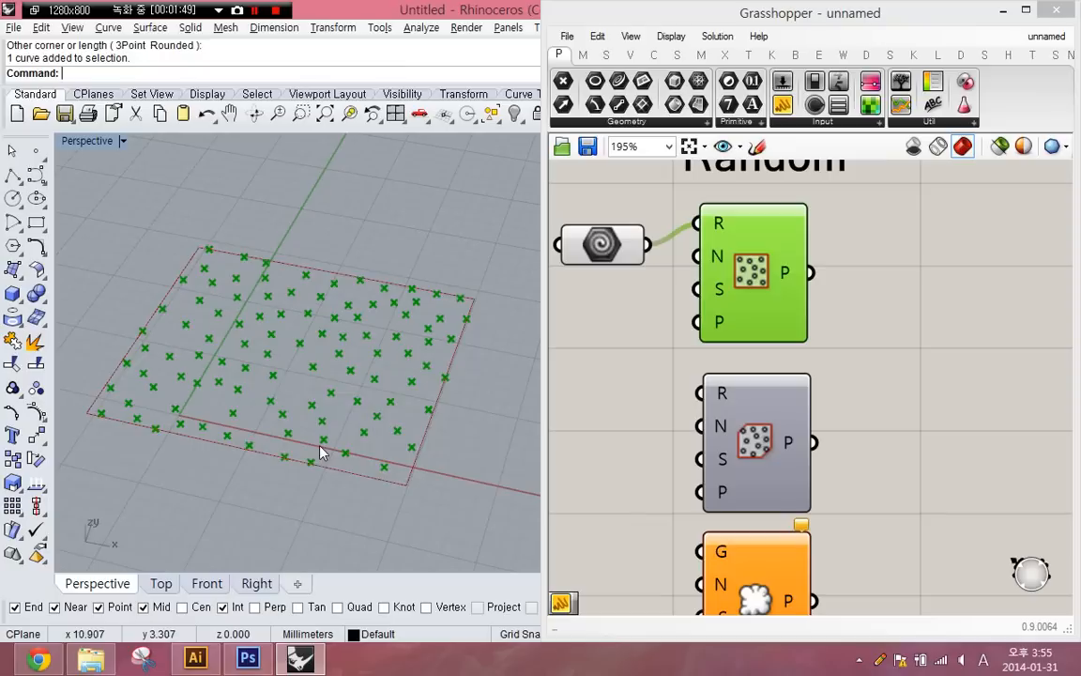
{"action": "left_click", "coordinate": [290, 454]}
{"action": "left_click_drag", "start_coordinate": [314, 452], "coordinate": [450, 399]}
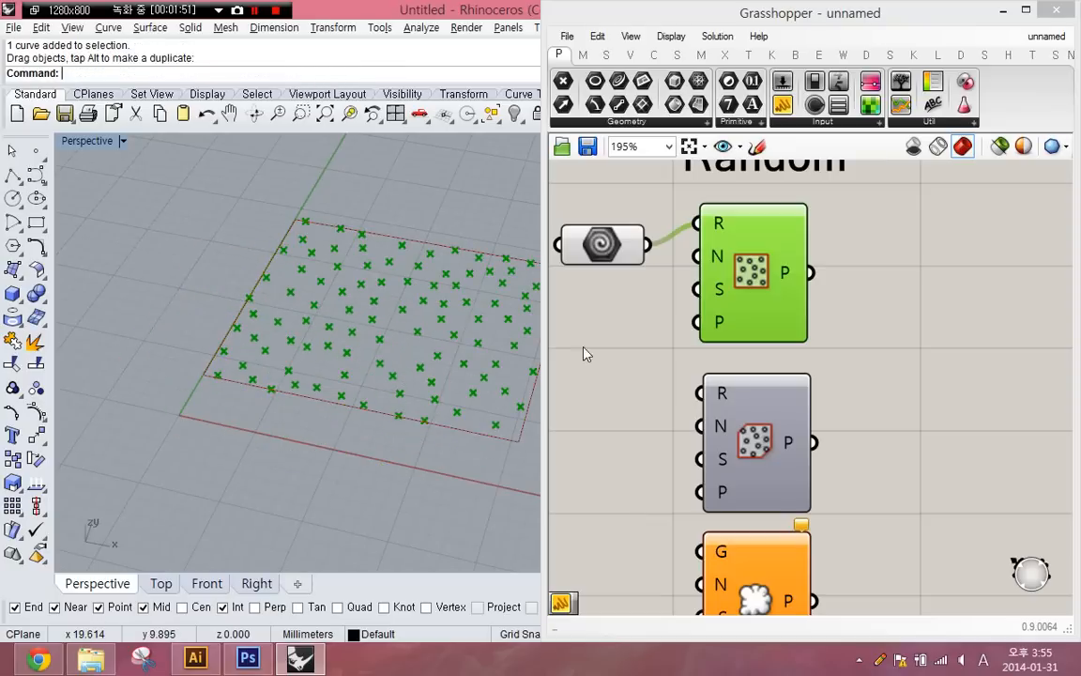
- Add a number slider with the value 12 and connect it to Populate 2D's Seed input
{"action": "mouse_move", "coordinate": [722, 294]}
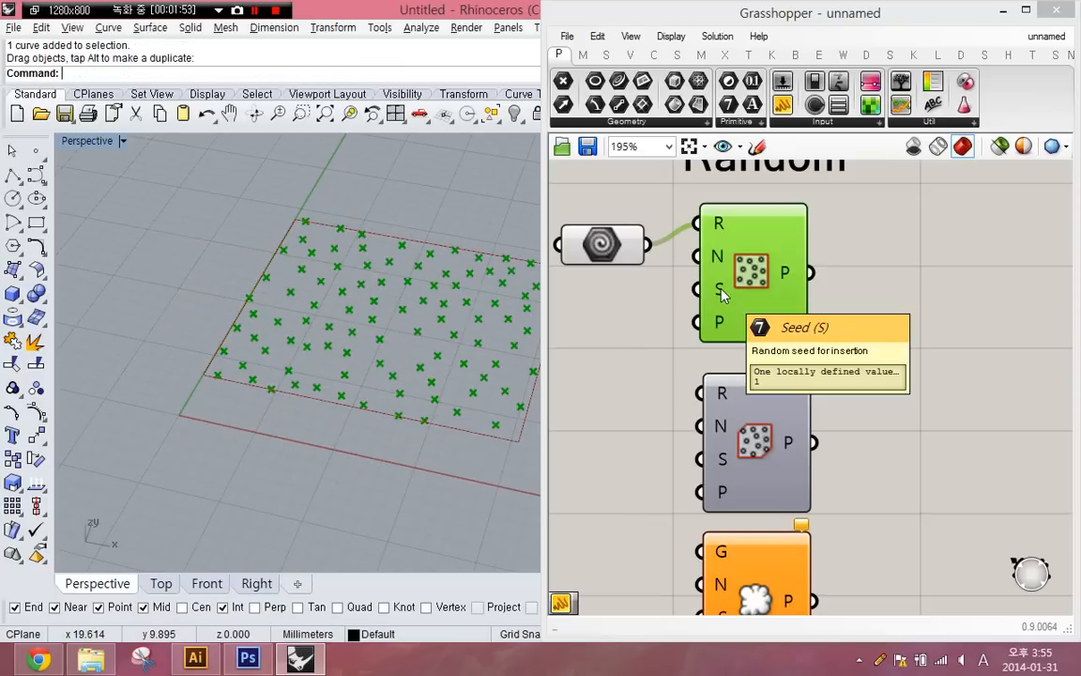
{"action": "double_click", "coordinate": [600, 355]}
{"action": "type", "text": "12"}
{"action": "key", "text": "Return"}
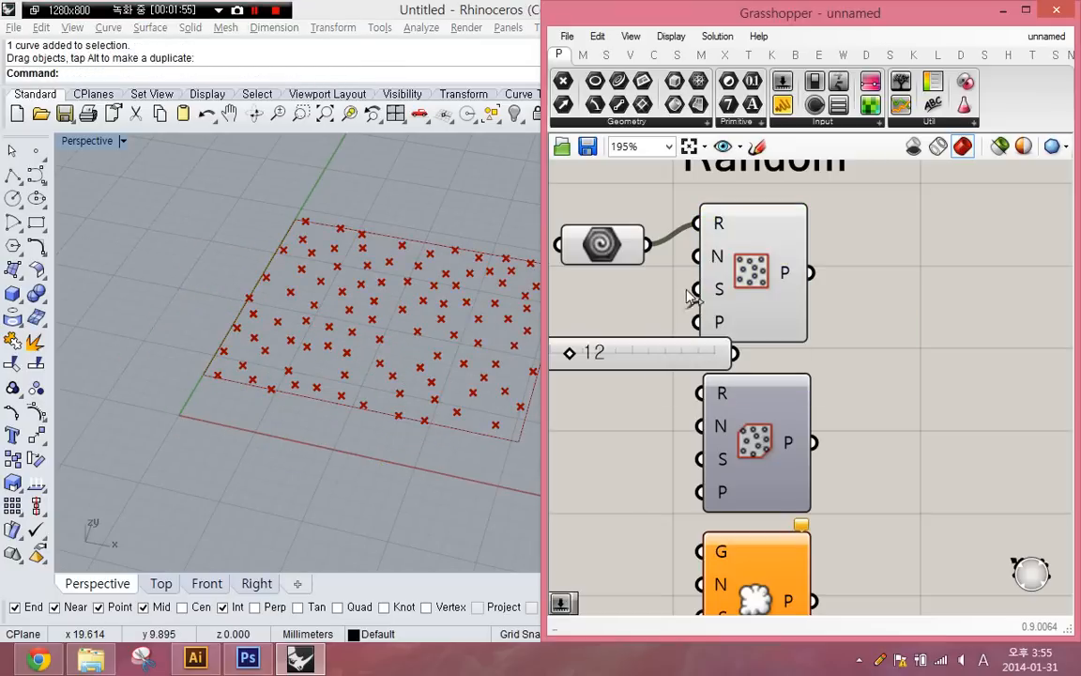
{"action": "left_click_drag", "start_coordinate": [704, 356], "coordinate": [696, 289]}
{"action": "left_click_drag", "start_coordinate": [656, 356], "coordinate": [645, 356]}
{"action": "right_click_drag", "start_coordinate": [645, 355], "coordinate": [770, 342]}
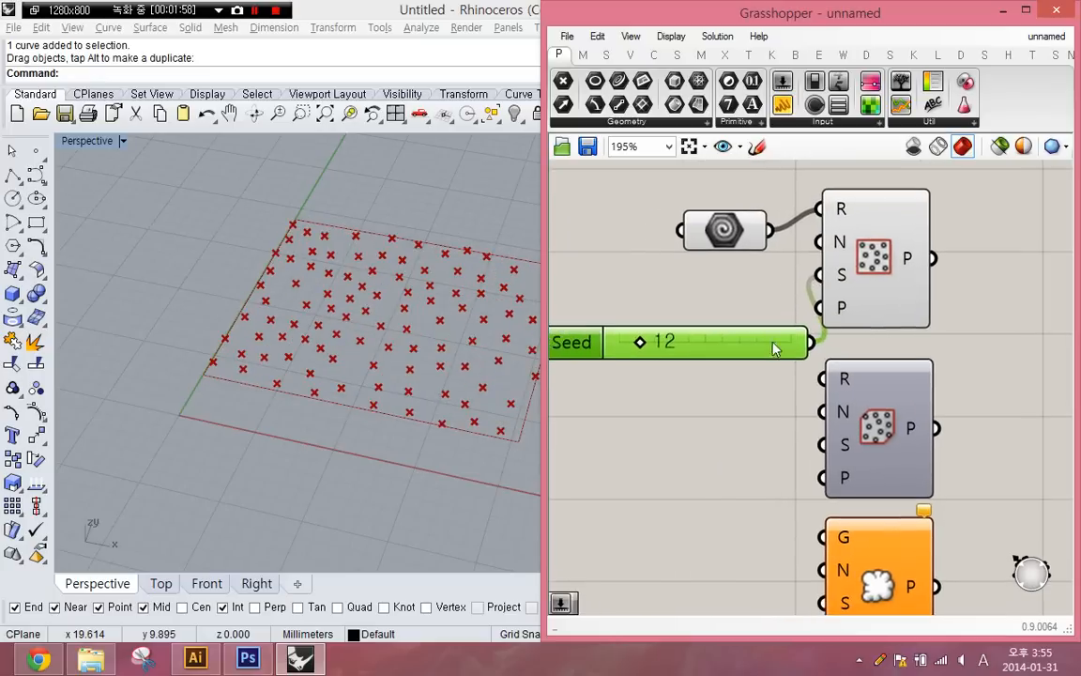
- Shift the Seed slider clear of the Populate components and set its value to 73
{"action": "left_click_drag", "start_coordinate": [769, 342], "coordinate": [736, 341]}
{"action": "left_click_drag", "start_coordinate": [605, 341], "coordinate": [710, 348]}
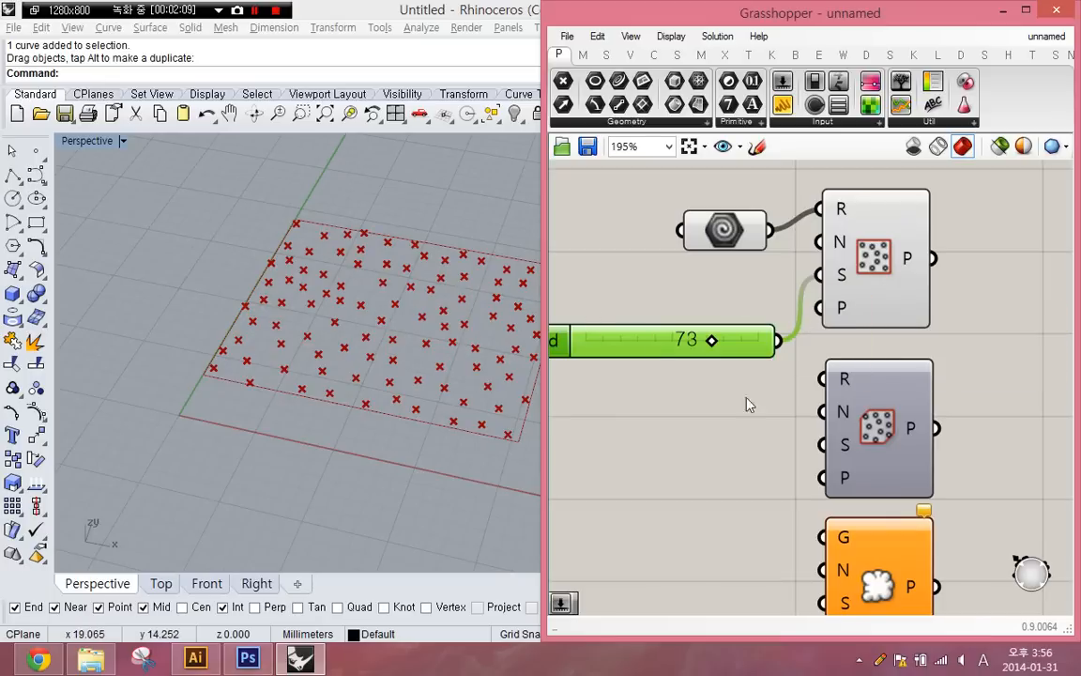
- Examine the Seed inputs of the other Populate, Random, Random Reduce and Jitter components on the canvas
{"action": "right_click_drag", "start_coordinate": [749, 404], "coordinate": [657, 261]}
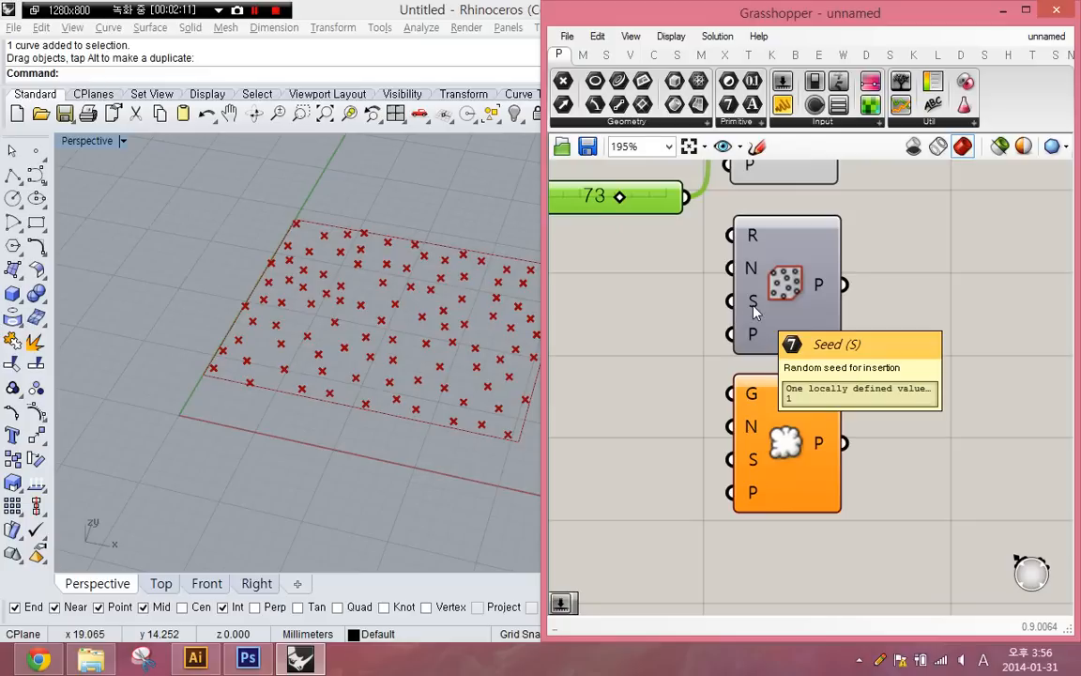
{"action": "right_click_drag", "start_coordinate": [755, 483], "coordinate": [499, 456]}
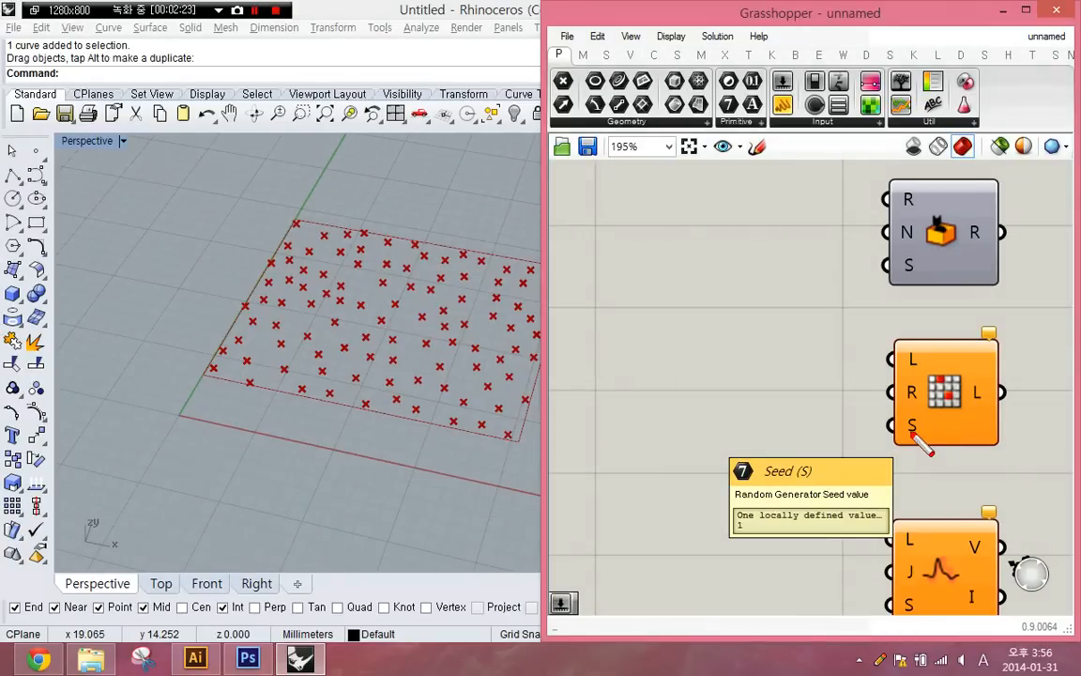
{"action": "mouse_move", "coordinate": [748, 488]}
{"action": "left_mouse_down"}
{"action": "mouse_move", "coordinate": [717, 473]}
{"action": "mouse_move", "coordinate": [753, 453]}
{"action": "mouse_move", "coordinate": [740, 491]}
{"action": "left_mouse_up"}
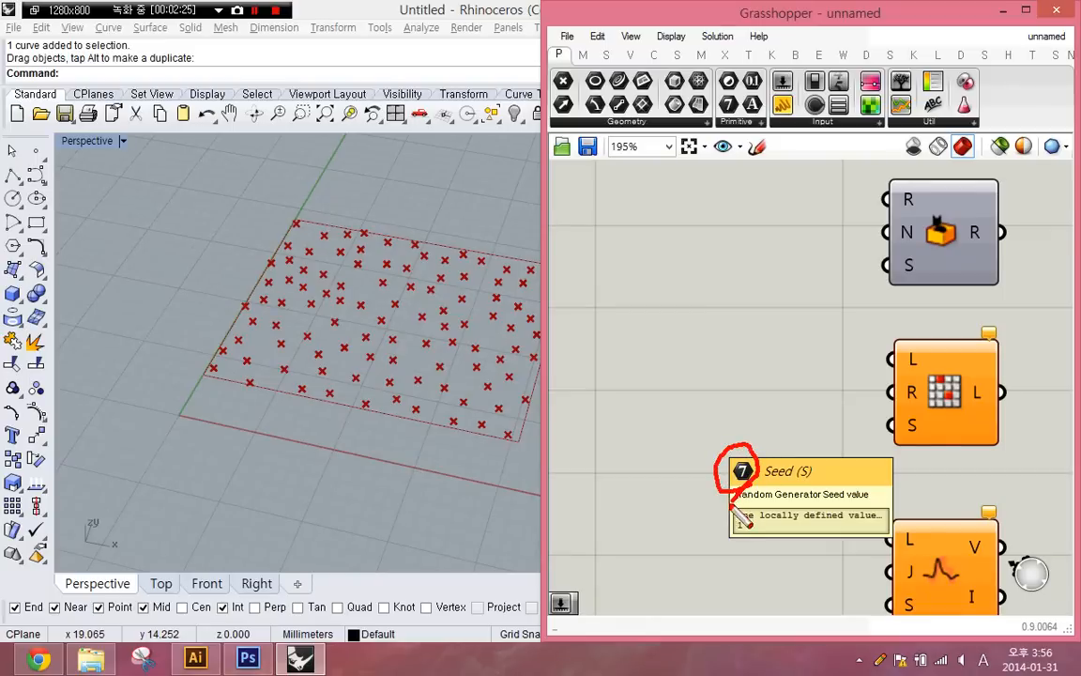
{"action": "key", "text": "Escape"}
{"action": "right_click_drag", "start_coordinate": [936, 555], "coordinate": [900, 444]}
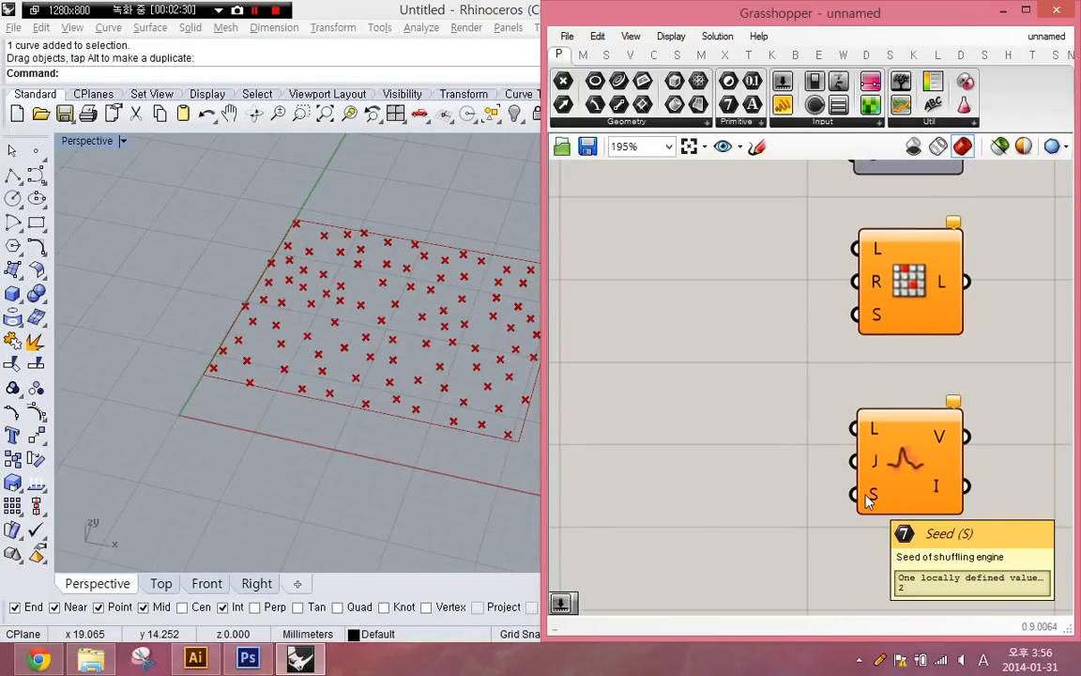
{"action": "right_click_drag", "start_coordinate": [767, 410], "coordinate": [840, 403]}
- Delete the Seed slider connected to Populate 2D
{"action": "right_click_drag", "start_coordinate": [609, 348], "coordinate": [730, 373]}
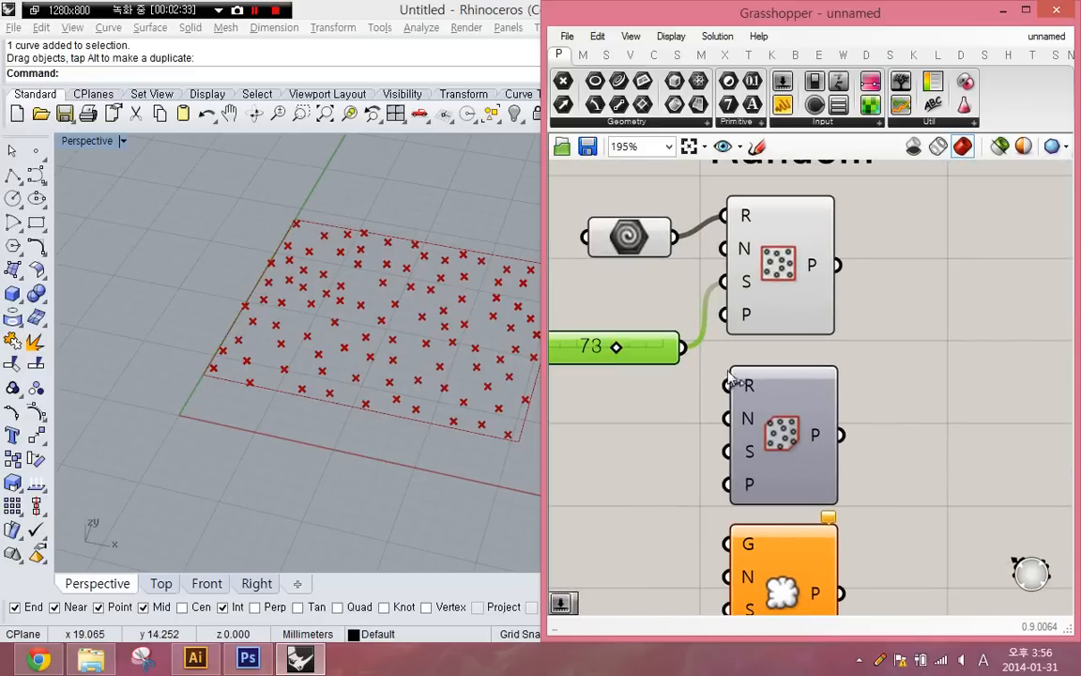
{"action": "key", "text": "Delete"}
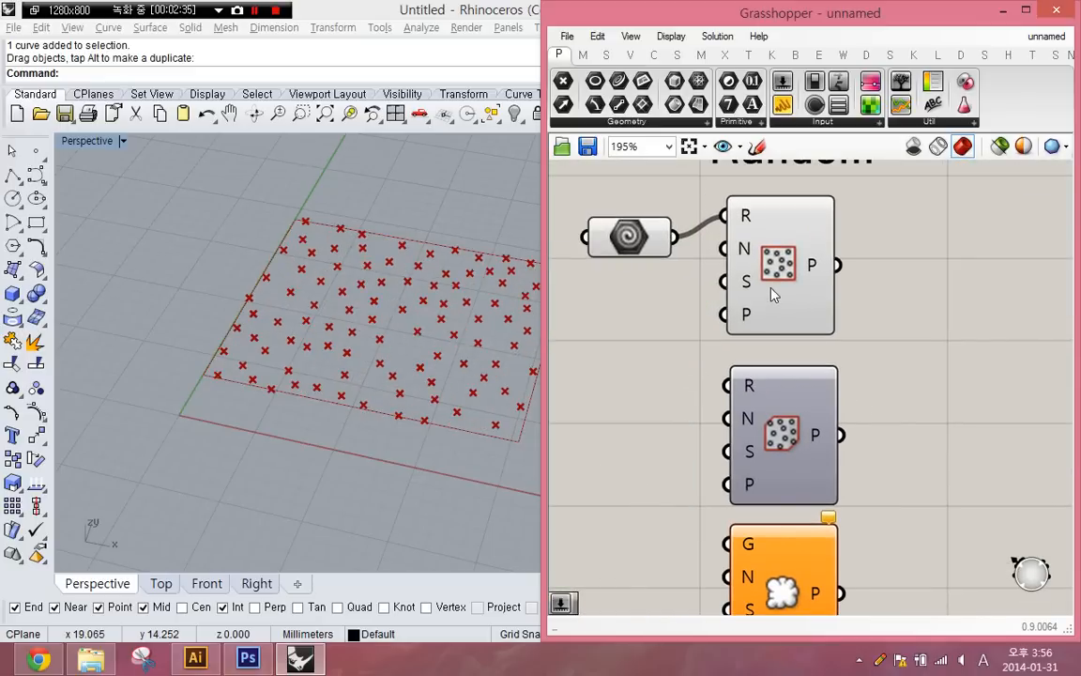
- Bake the Populate 2D points into Rhino and hide the source rectangle
{"action": "left_click", "coordinate": [736, 317]}
{"action": "middle_click", "coordinate": [784, 262]}
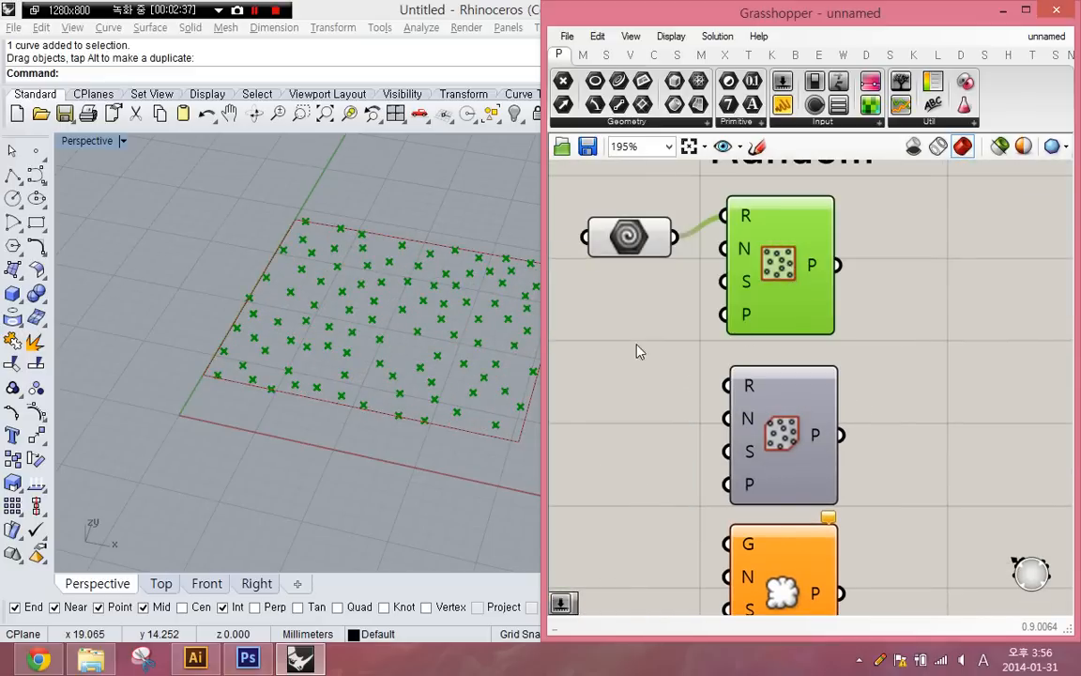
{"action": "left_click", "coordinate": [470, 432]}
{"action": "type", "text": "h"}
{"action": "key", "text": "Return"}
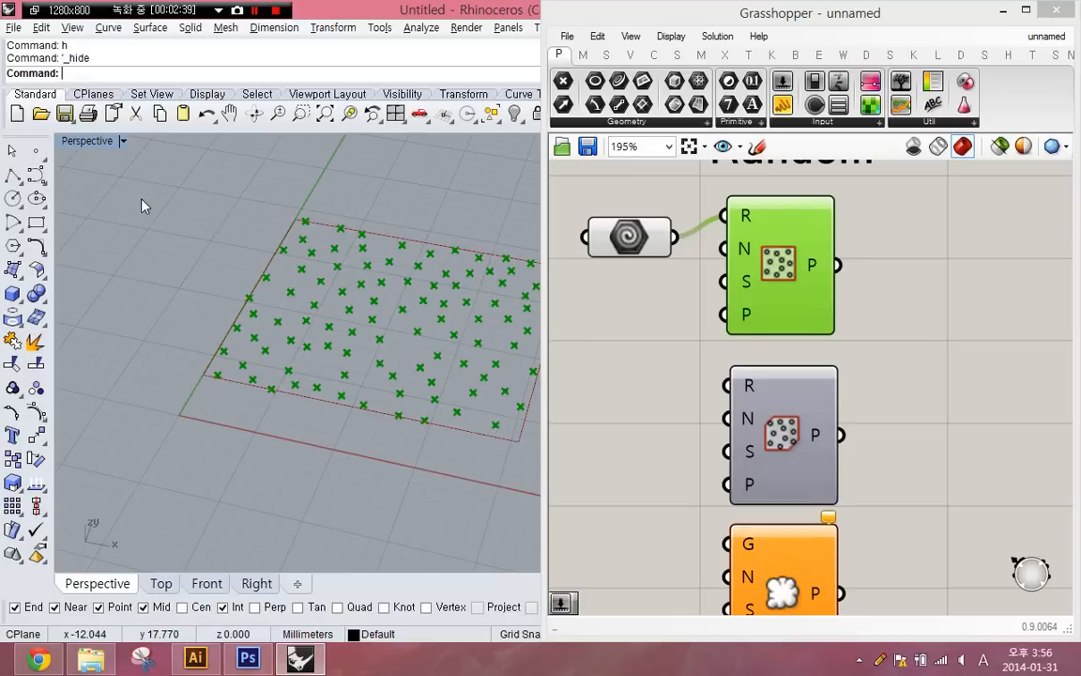
- Select all the baked points in the Rhino viewport and delete them
{"action": "left_click_drag", "start_coordinate": [141, 198], "coordinate": [657, 513]}
{"action": "right_click_drag", "start_coordinate": [461, 440], "coordinate": [428, 451], "text": "shift"}
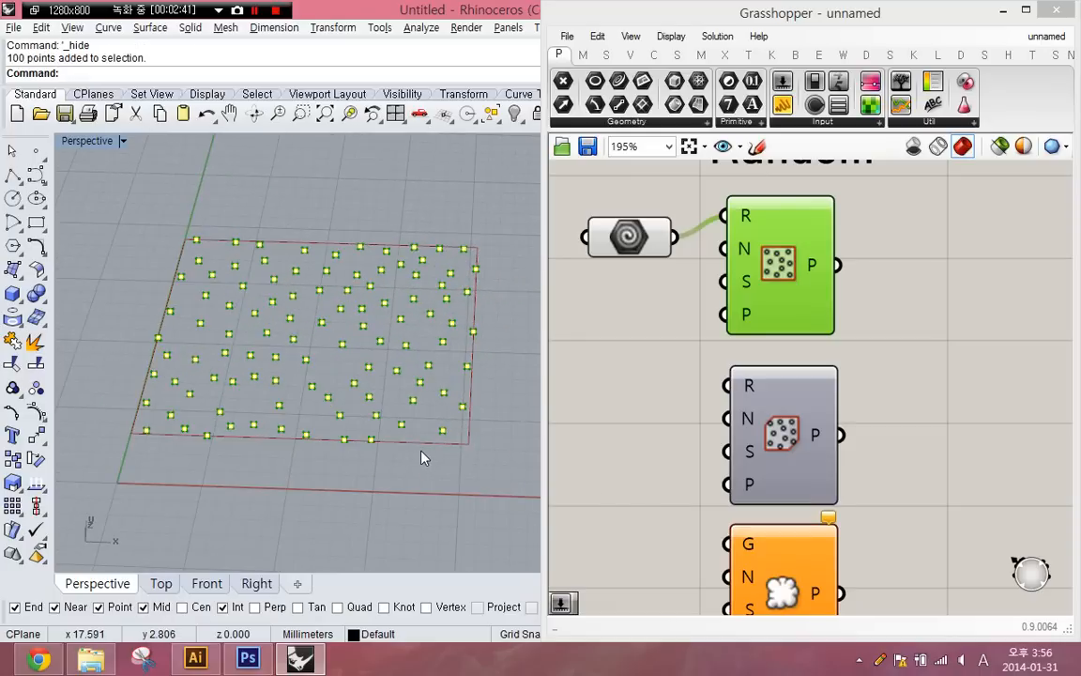
{"action": "key", "text": "Delete"}
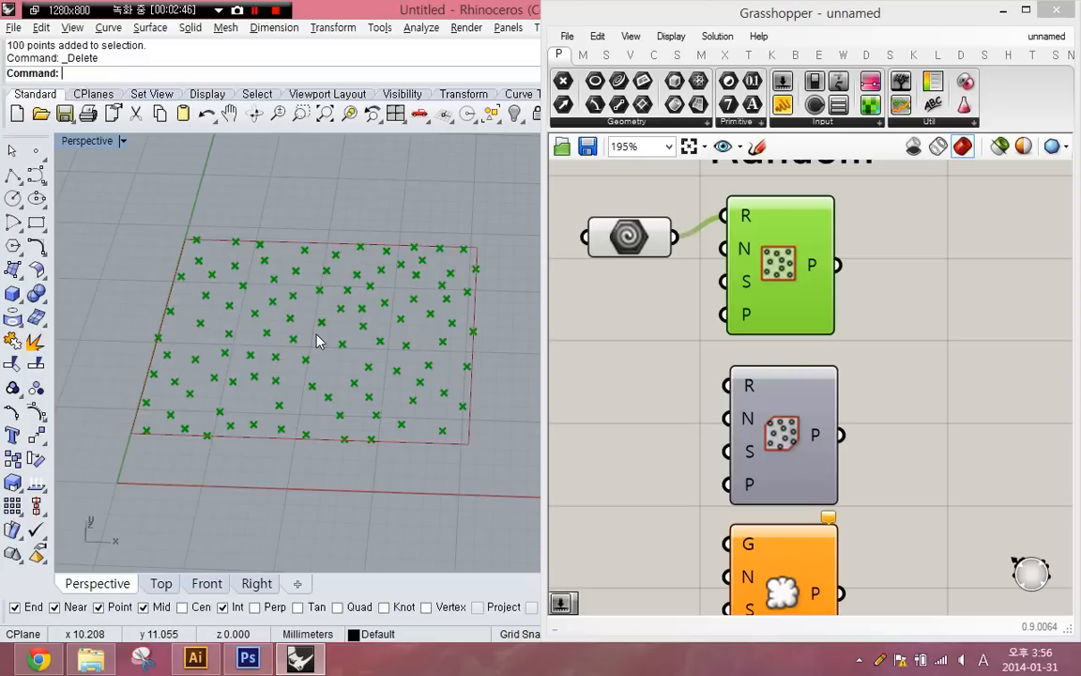
- Place a tight cluster of individual Rhino points inside the rectangle, near the corner closest to the origin
{"action": "right_click", "coordinate": [36, 152]}
{"action": "left_click", "coordinate": [260, 362]}
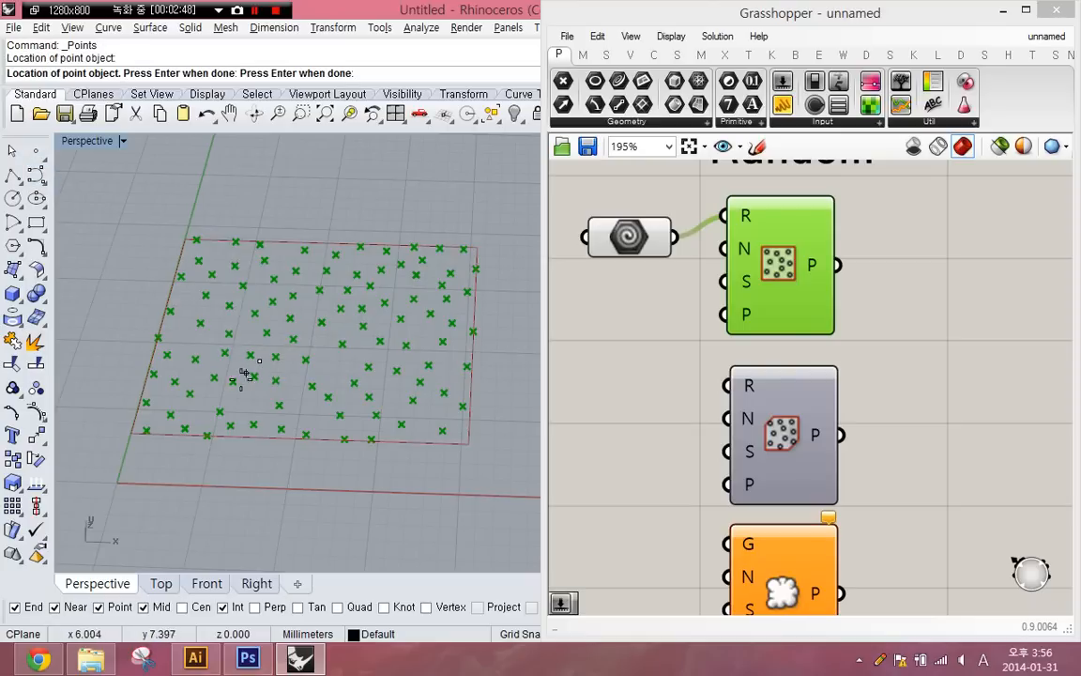
{"action": "left_click", "coordinate": [242, 380]}
{"action": "left_click", "coordinate": [257, 386]}
{"action": "left_click", "coordinate": [273, 382]}
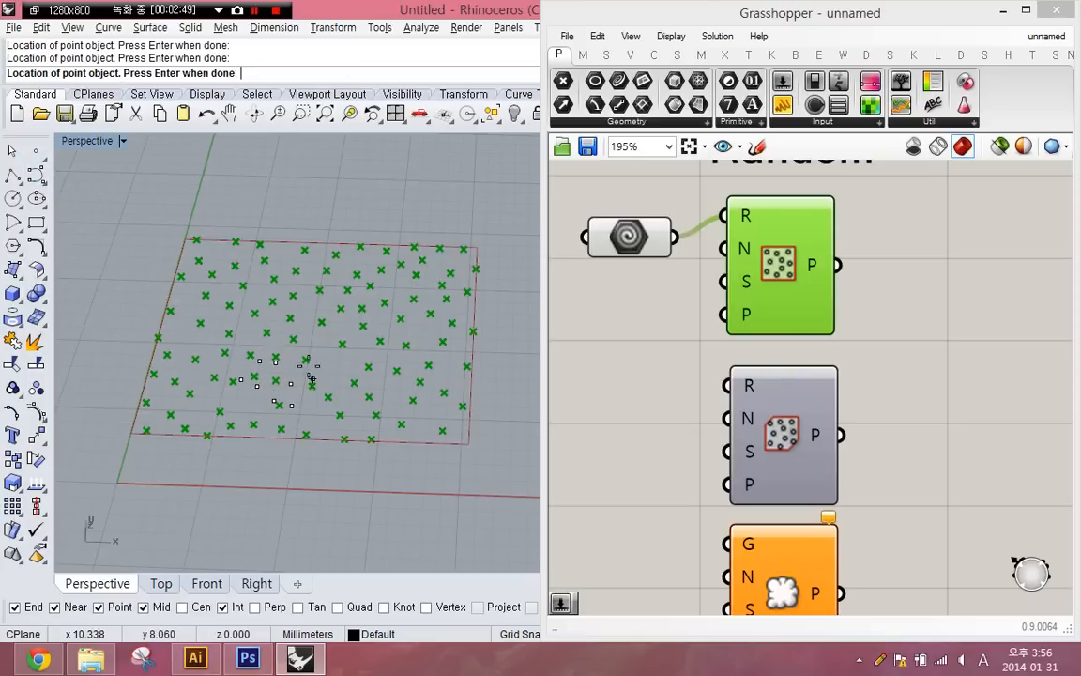
{"action": "left_click", "coordinate": [310, 374]}
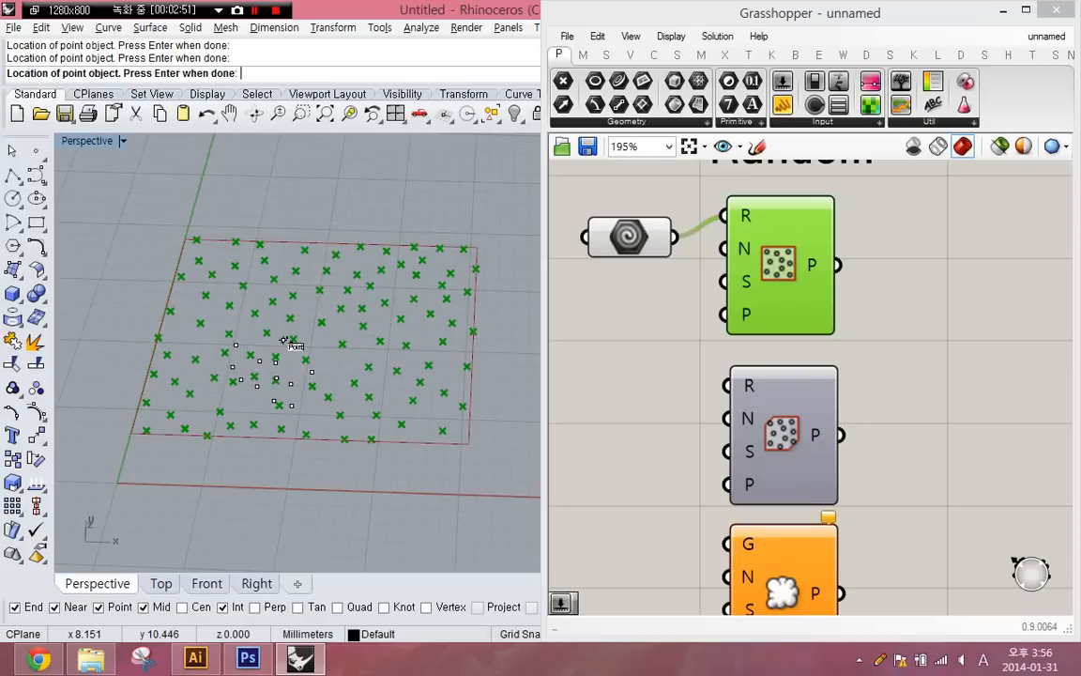
{"action": "left_click", "coordinate": [285, 341]}
{"action": "key", "text": "Return"}
- Copy the clustered points several times with small offsets to make the cluster denser
{"action": "type", "text": "Co"}
{"action": "key", "text": "Return"}
{"action": "left_click", "coordinate": [413, 367]}
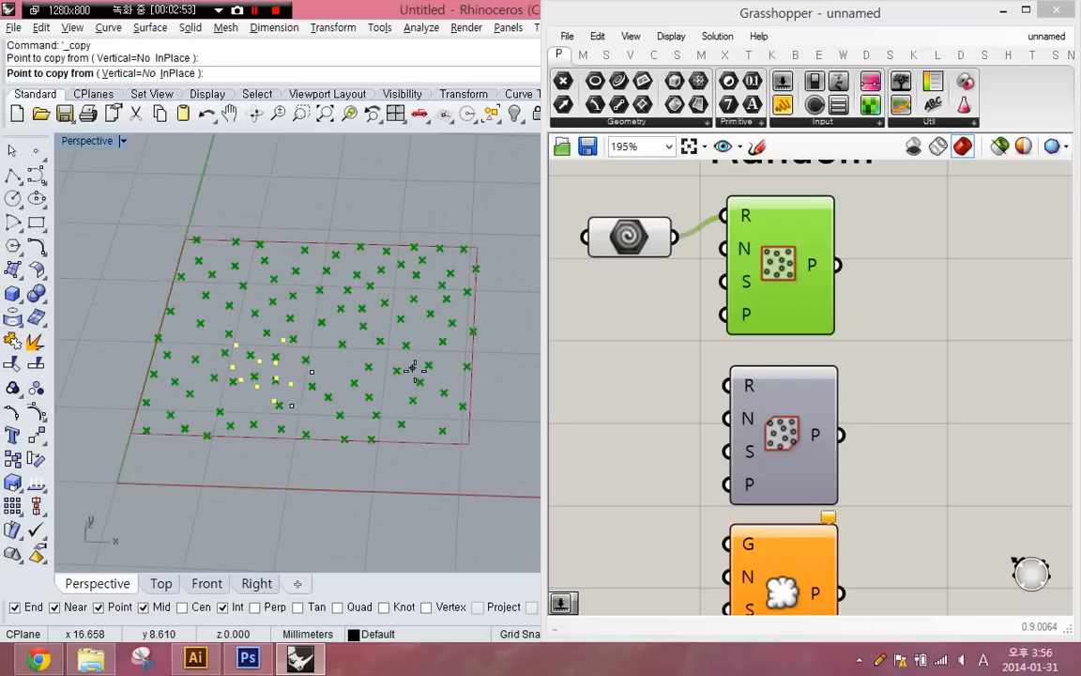
{"action": "left_click", "coordinate": [417, 377]}
{"action": "left_click", "coordinate": [427, 371]}
{"action": "left_click", "coordinate": [431, 362]}
{"action": "key", "text": "Escape"}
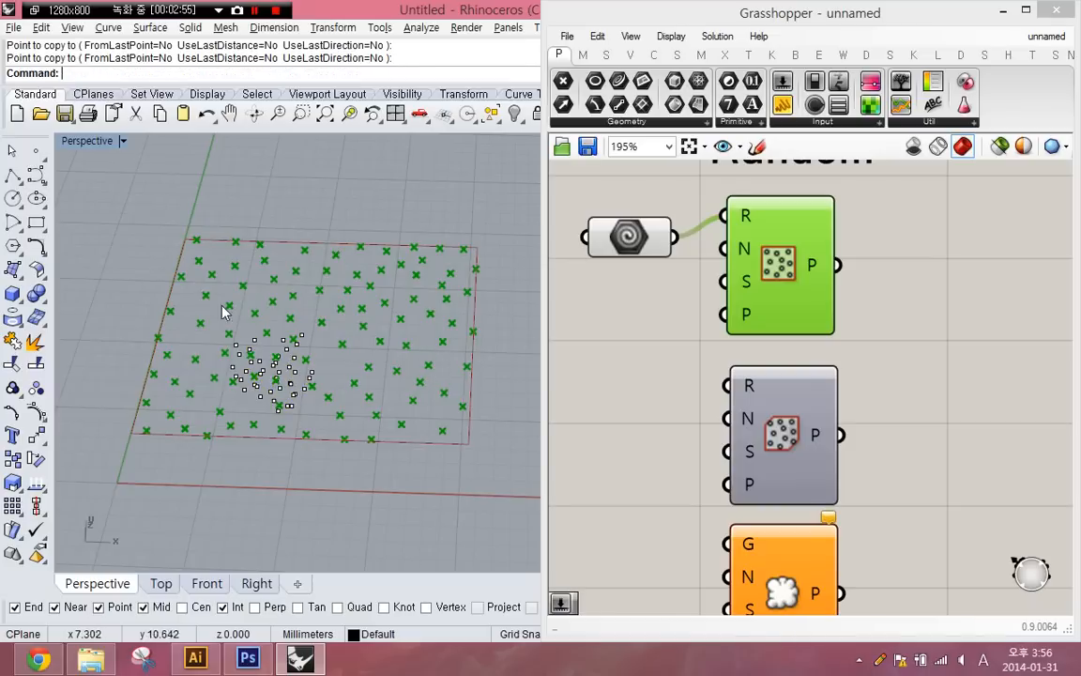
- Add a Point parameter, assign all the clustered Rhino points to it, and connect it to Populate 2D's Points input
{"action": "left_click_drag", "start_coordinate": [200, 296], "coordinate": [364, 437]}
{"action": "left_click", "coordinate": [624, 318]}
{"action": "double_click", "coordinate": [624, 323]}
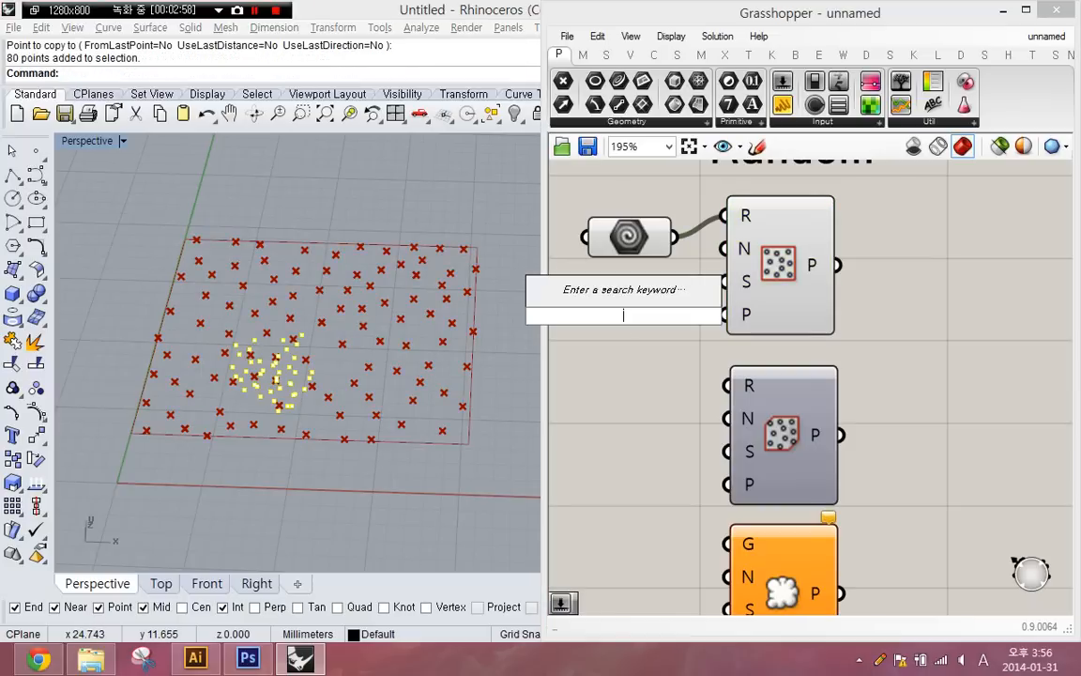
{"action": "type", "text": "point"}
{"action": "key", "text": "Return"}
{"action": "scroll", "coordinate": [624, 321], "scroll_direction": "up", "scroll_amount": 4}
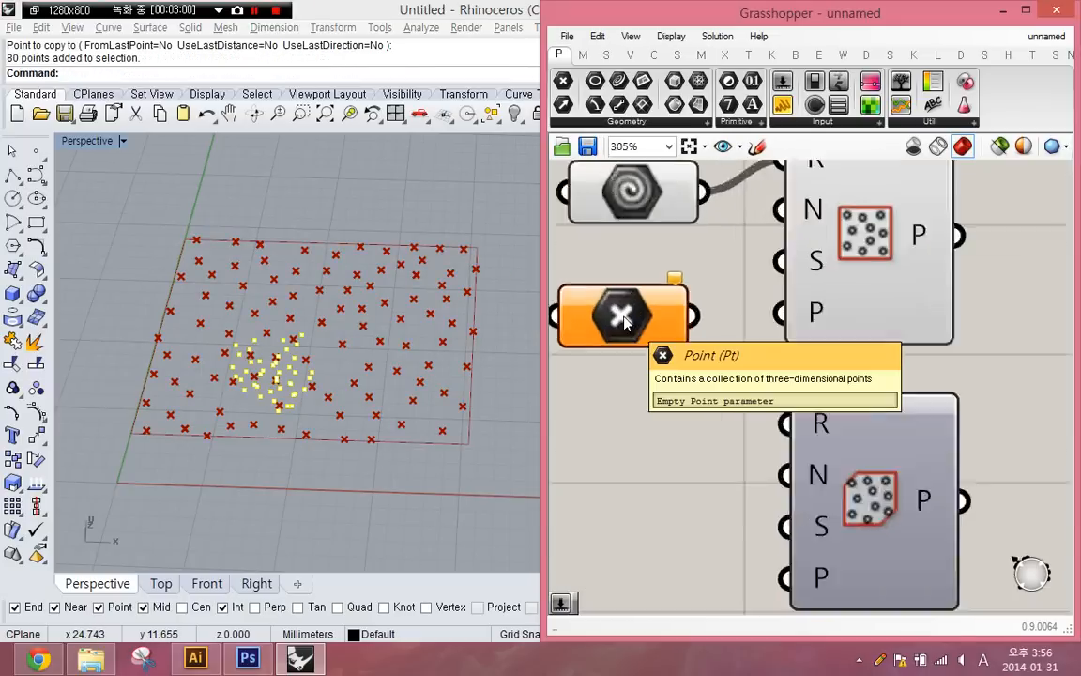
{"action": "right_click", "coordinate": [624, 321]}
{"action": "left_click", "coordinate": [736, 515]}
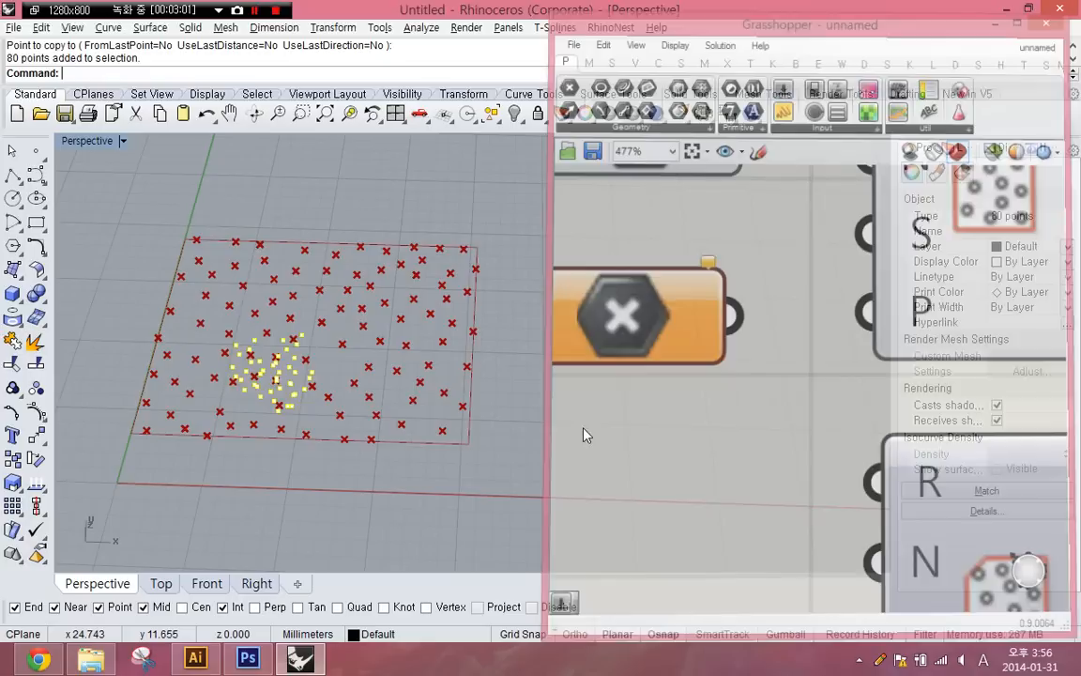
{"action": "scroll", "coordinate": [325, 415], "scroll_direction": "down", "scroll_amount": 5}
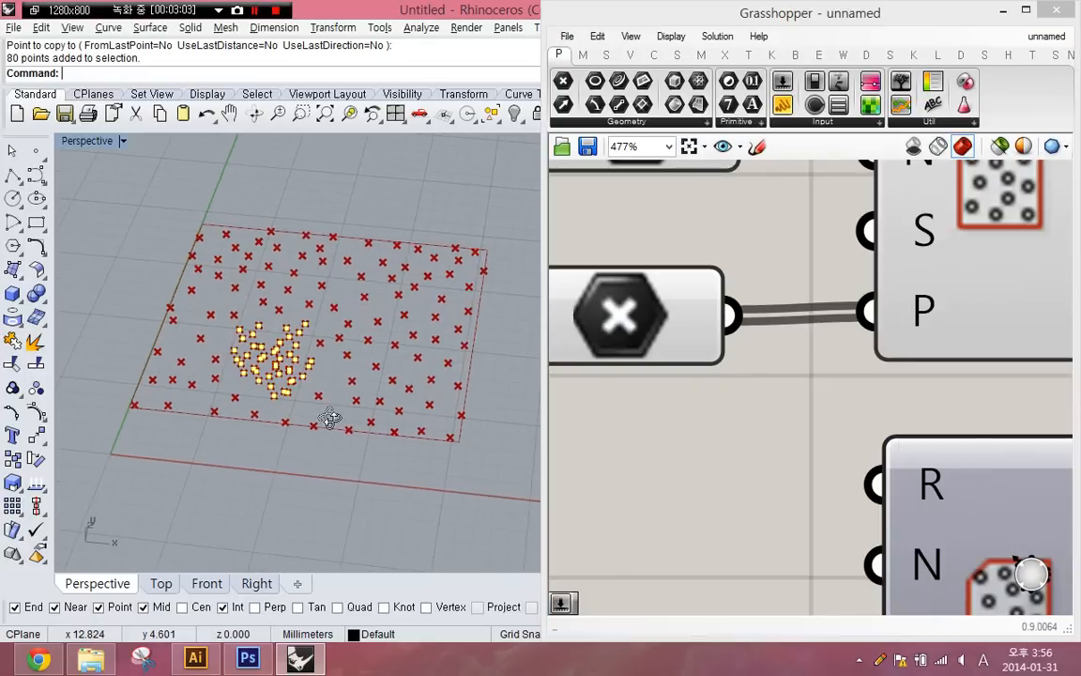
- Hide the clustered points in Rhino and turn off the Point parameter's preview
{"action": "type", "text": "h"}
{"action": "key", "text": "Return"}
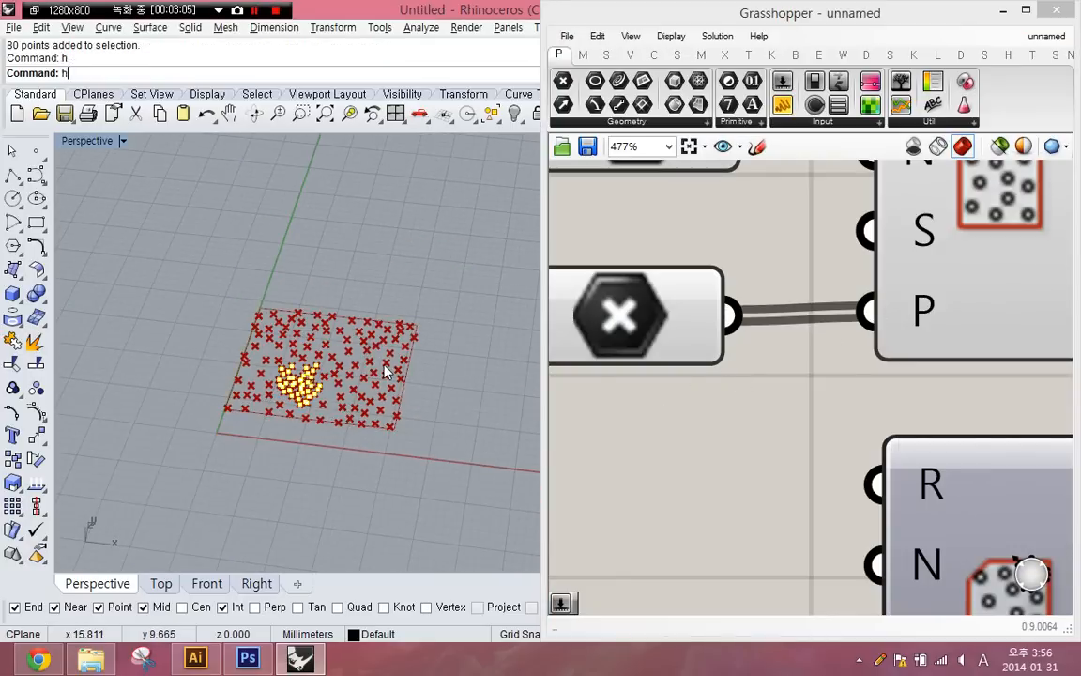
{"action": "middle_click", "coordinate": [648, 317]}
{"action": "left_click", "coordinate": [703, 271]}
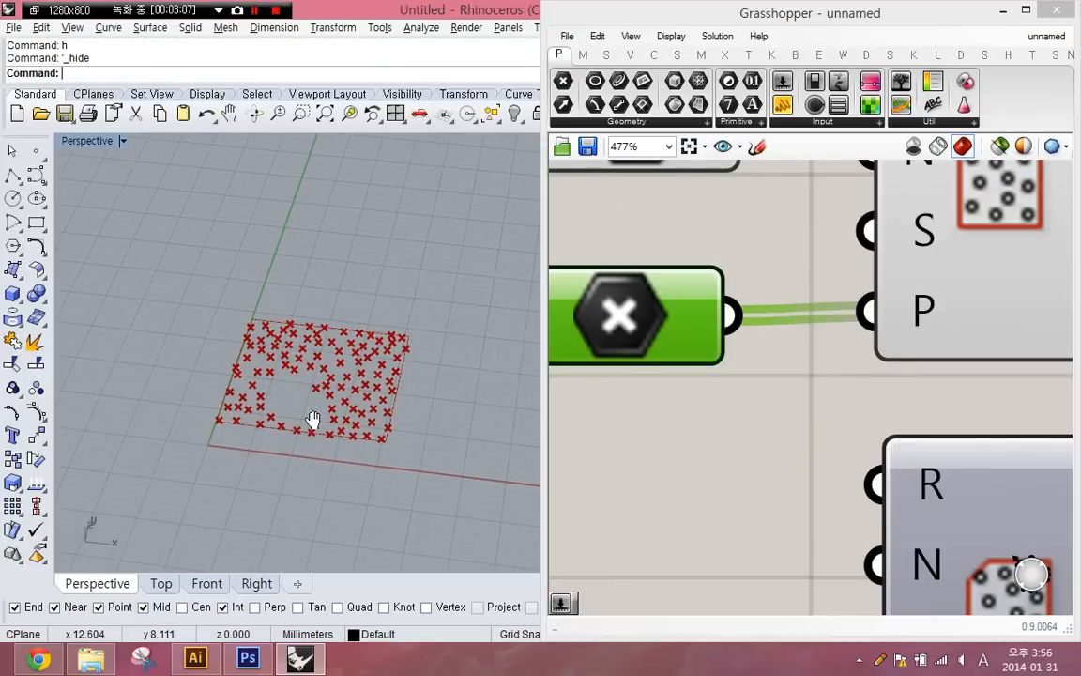
{"action": "right_click_drag", "start_coordinate": [313, 422], "coordinate": [261, 437]}
{"action": "right_click_drag", "start_coordinate": [832, 438], "coordinate": [787, 463]}
{"action": "scroll", "coordinate": [787, 462], "scroll_direction": "down", "scroll_amount": 2}
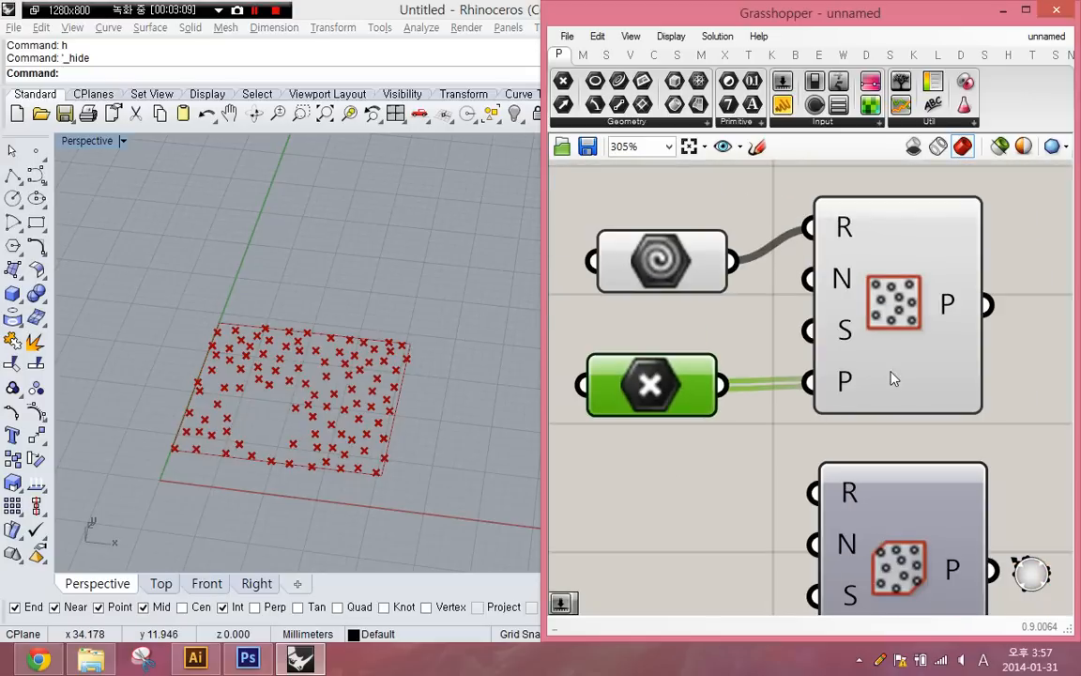
- Add a number slider with the value 200 between the Geometry and Point parameters
{"action": "left_click", "coordinate": [888, 371]}
{"action": "double_click", "coordinate": [653, 338]}
{"action": "type", "text": "2"}
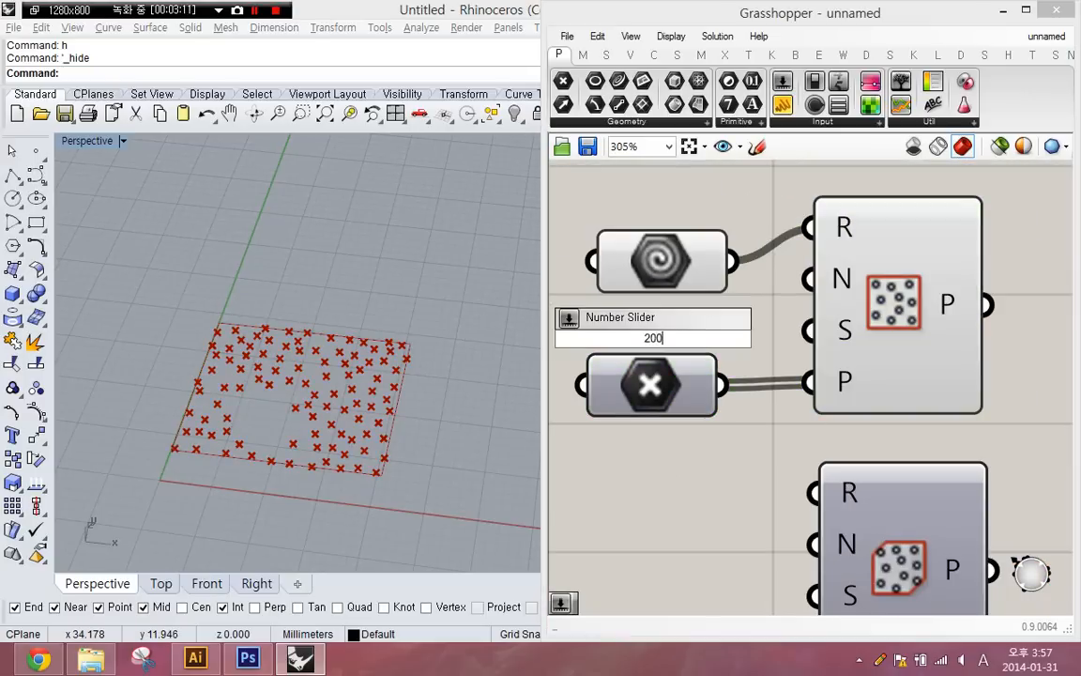
{"action": "type", "text": "00"}
{"action": "key", "text": "Return"}
{"action": "left_click_drag", "start_coordinate": [699, 338], "coordinate": [639, 325]}
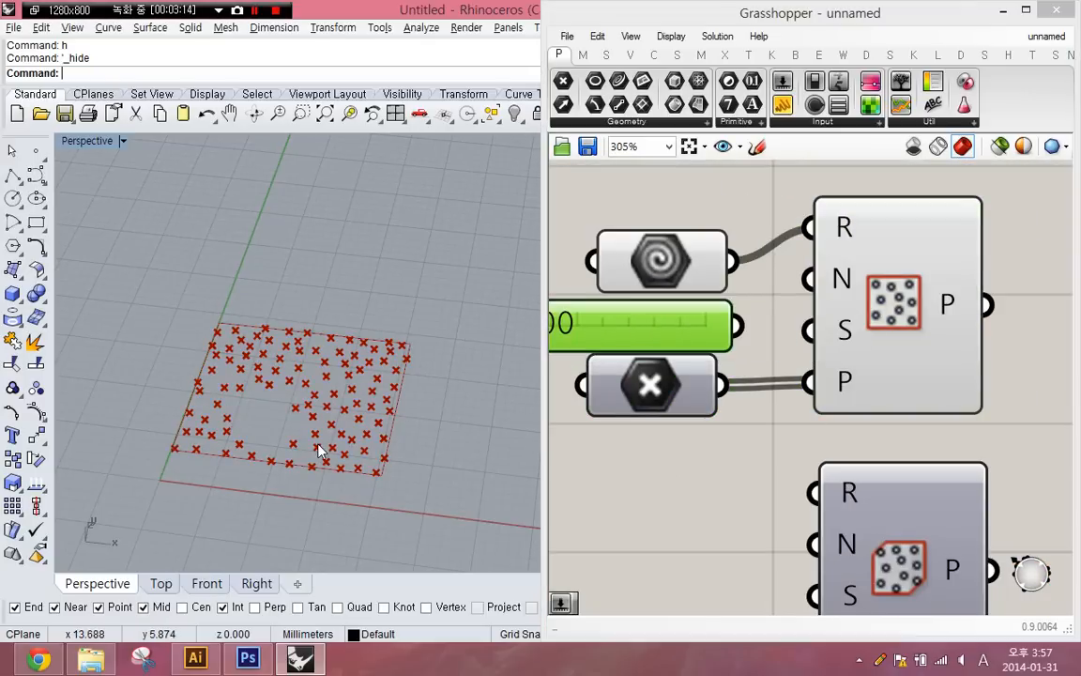
- Show all hidden Rhino objects and connect the 200 slider to Populate 2D's Count input
{"action": "type", "text": "sh"}
{"action": "key", "text": "Return"}
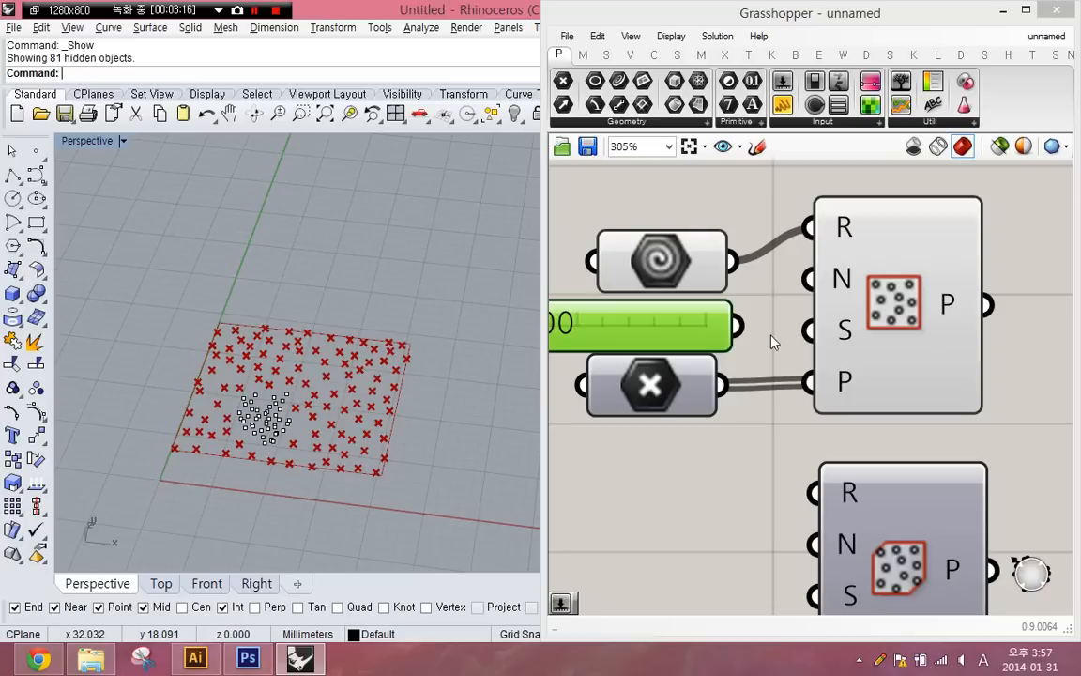
{"action": "left_click_drag", "start_coordinate": [738, 326], "coordinate": [805, 283]}
{"action": "right_click_drag", "start_coordinate": [753, 312], "coordinate": [813, 303]}
{"action": "left_click_drag", "start_coordinate": [718, 397], "coordinate": [705, 407]}
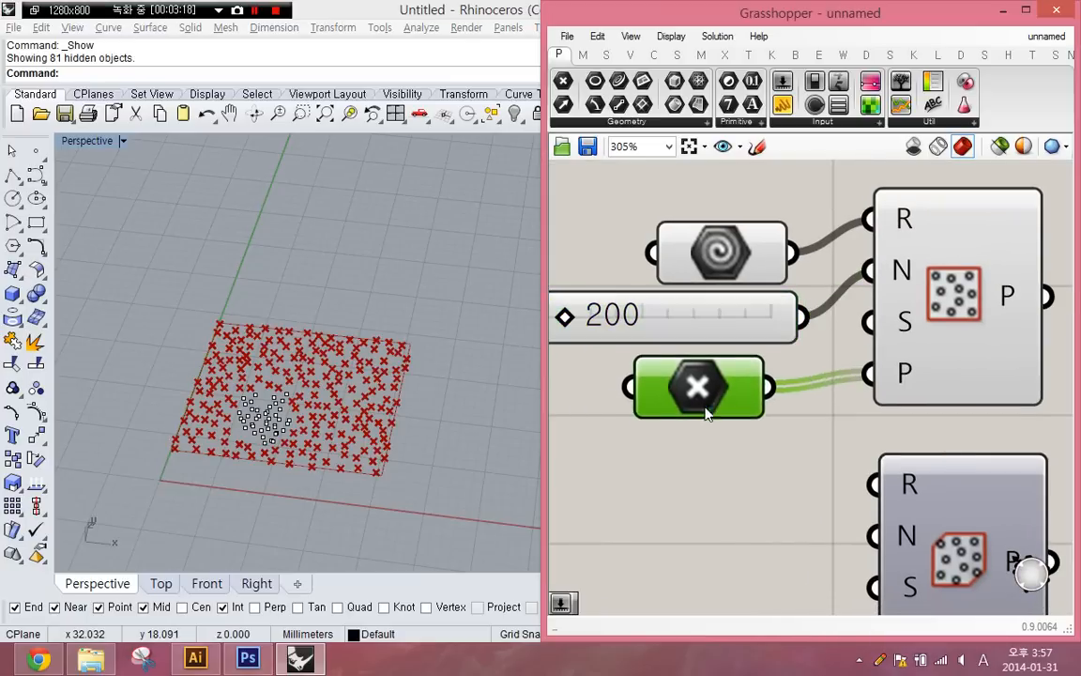
- Raise the Count slider of Populate 2D to 737
{"action": "left_click_drag", "start_coordinate": [204, 357], "coordinate": [277, 423]}
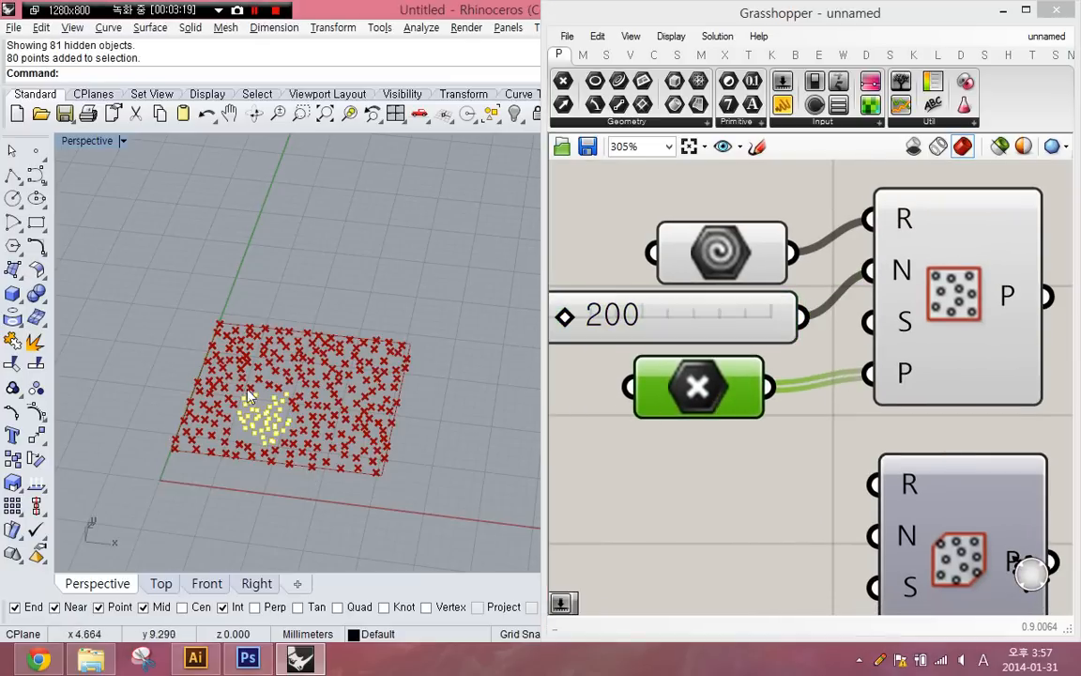
{"action": "key", "text": "Escape"}
{"action": "left_click_drag", "start_coordinate": [568, 319], "coordinate": [697, 321]}
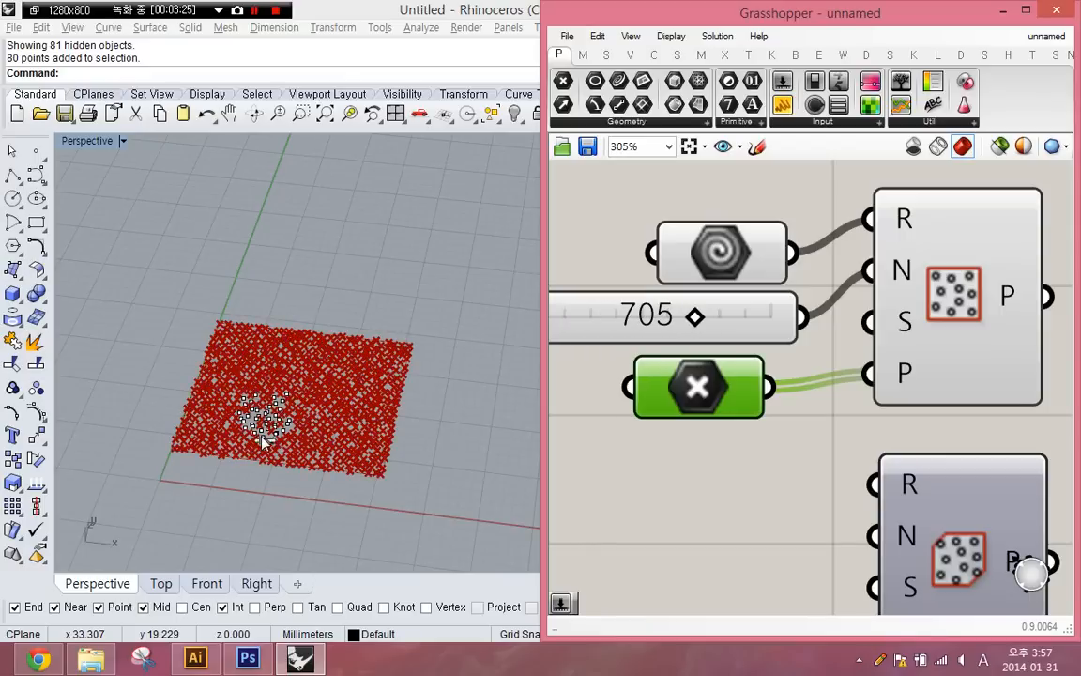
{"action": "right_click_drag", "start_coordinate": [227, 406], "coordinate": [261, 432]}
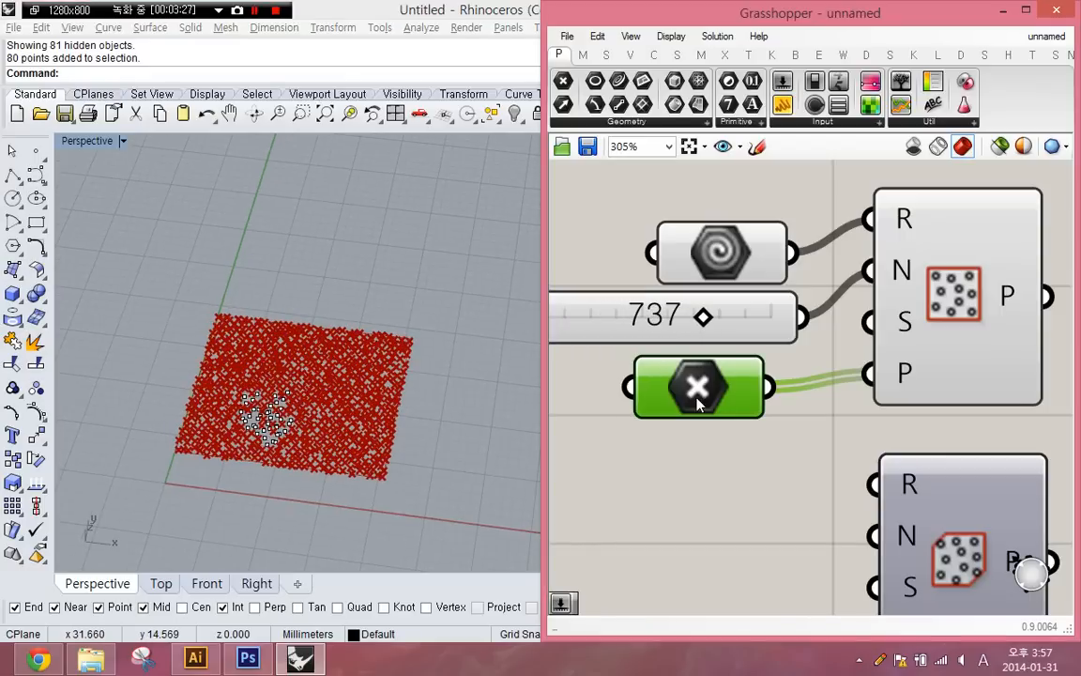
- Select the clustered Rhino points within the populated rectangle and hide them
{"action": "mouse_move", "coordinate": [698, 404]}
{"action": "left_click", "coordinate": [959, 292]}
{"action": "left_click_drag", "start_coordinate": [143, 314], "coordinate": [443, 545]}
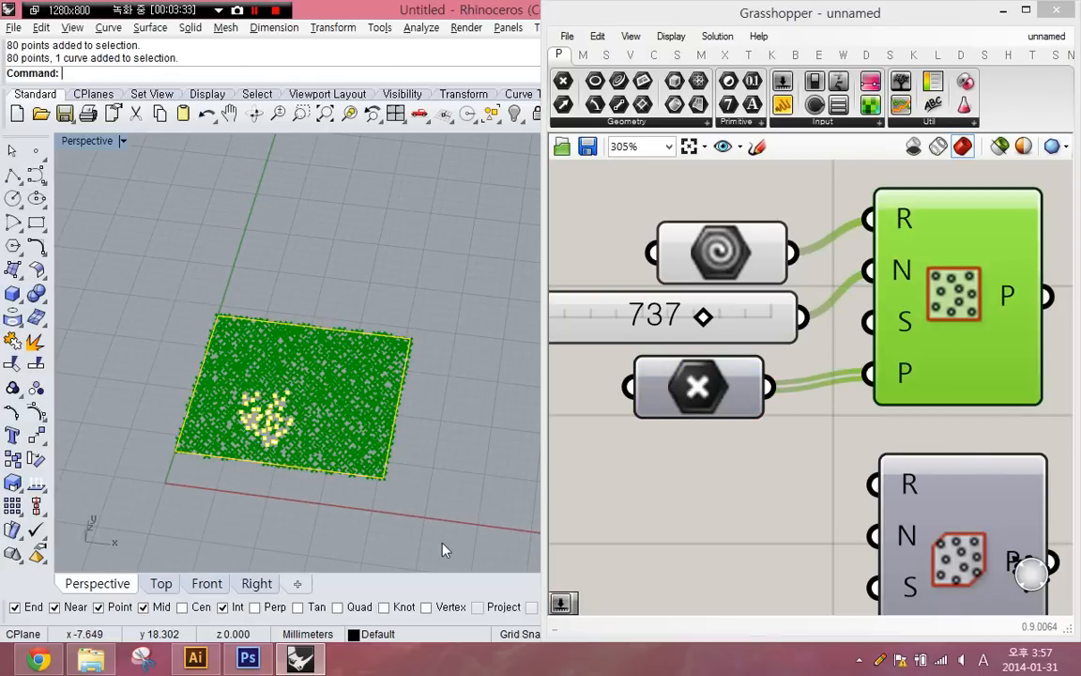
{"action": "left_click_drag", "start_coordinate": [239, 373], "coordinate": [352, 504]}
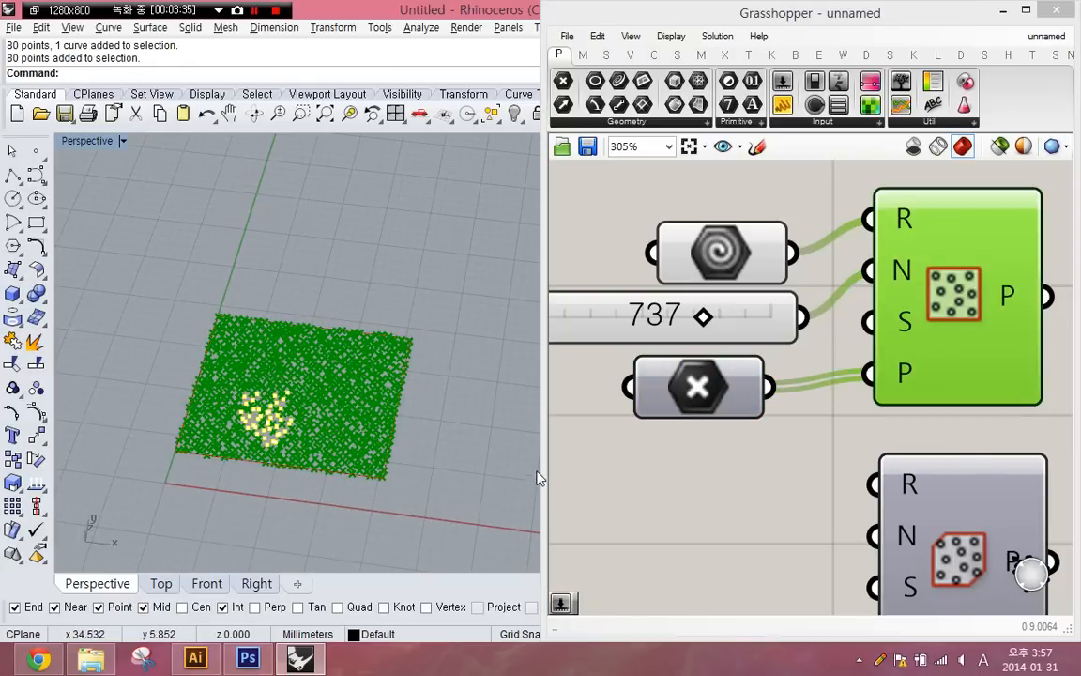
{"action": "type", "text": "h"}
{"action": "key", "text": "Return"}
- Turn the preview of the Point parameter back on and deselect it
{"action": "left_click", "coordinate": [685, 390]}
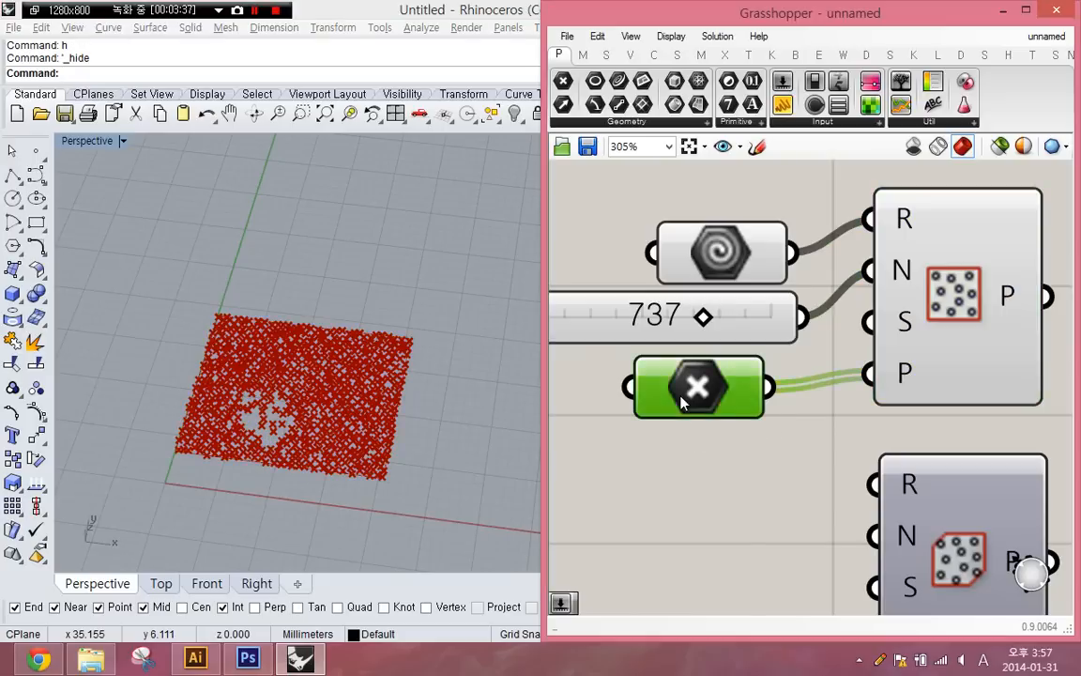
{"action": "middle_click", "coordinate": [679, 394]}
{"action": "left_click", "coordinate": [734, 346]}
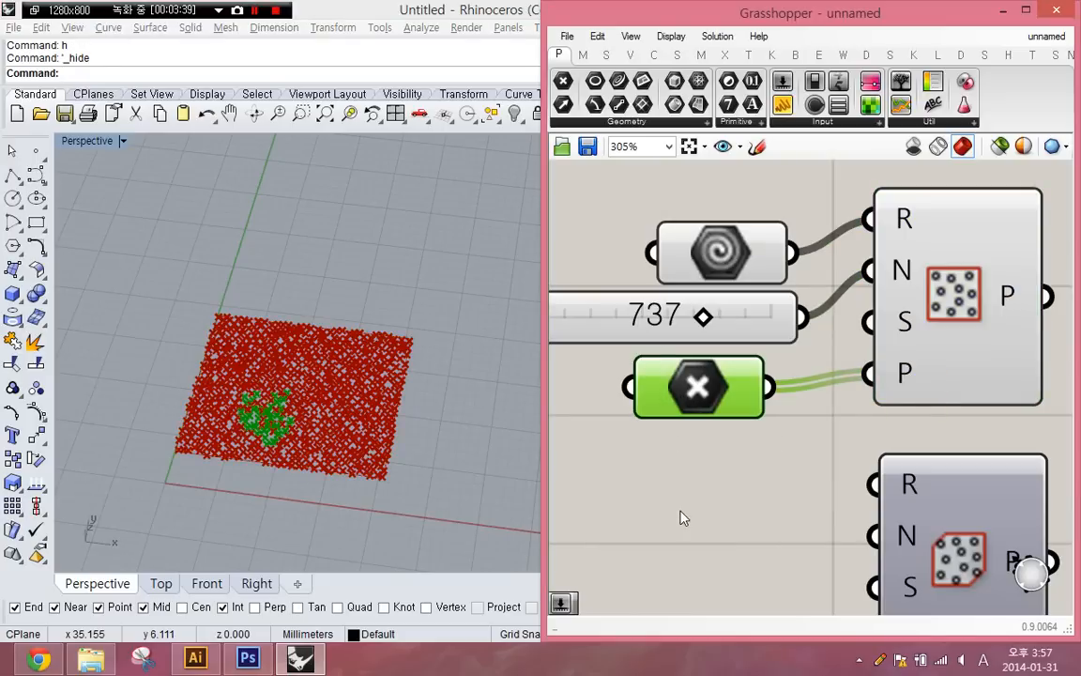
{"action": "left_click", "coordinate": [271, 393]}
{"action": "scroll", "coordinate": [243, 443], "scroll_direction": "up", "scroll_amount": 2}
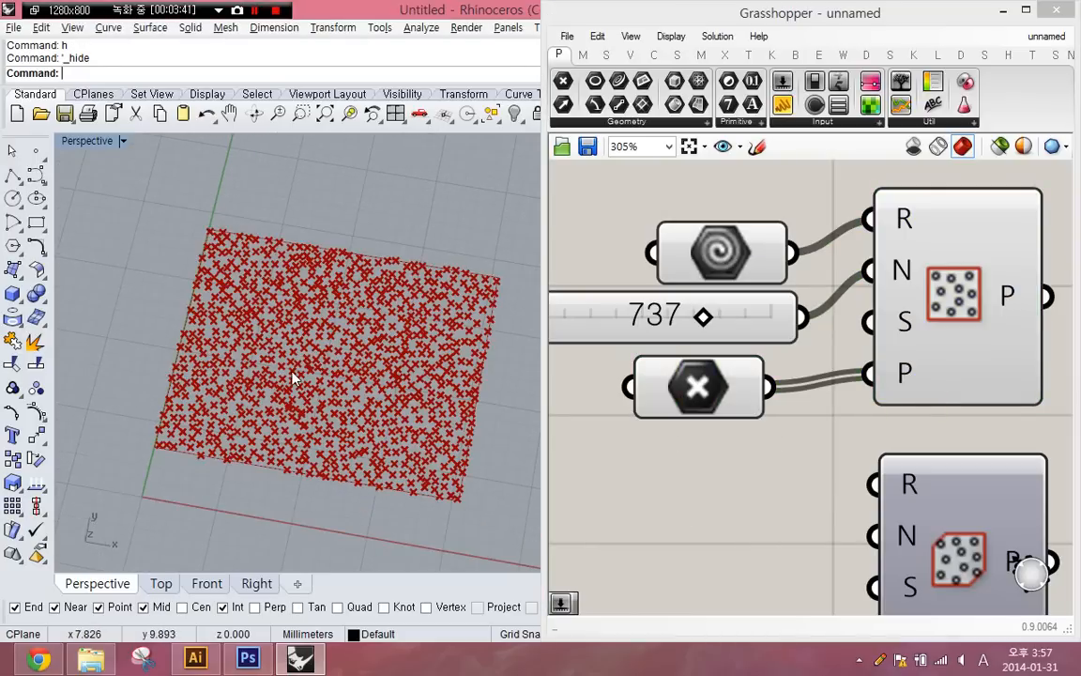
- Lower the Count slider of Populate 2D to 95 and select the component to highlight its generated points
{"action": "left_click_drag", "start_coordinate": [713, 324], "coordinate": [556, 323]}
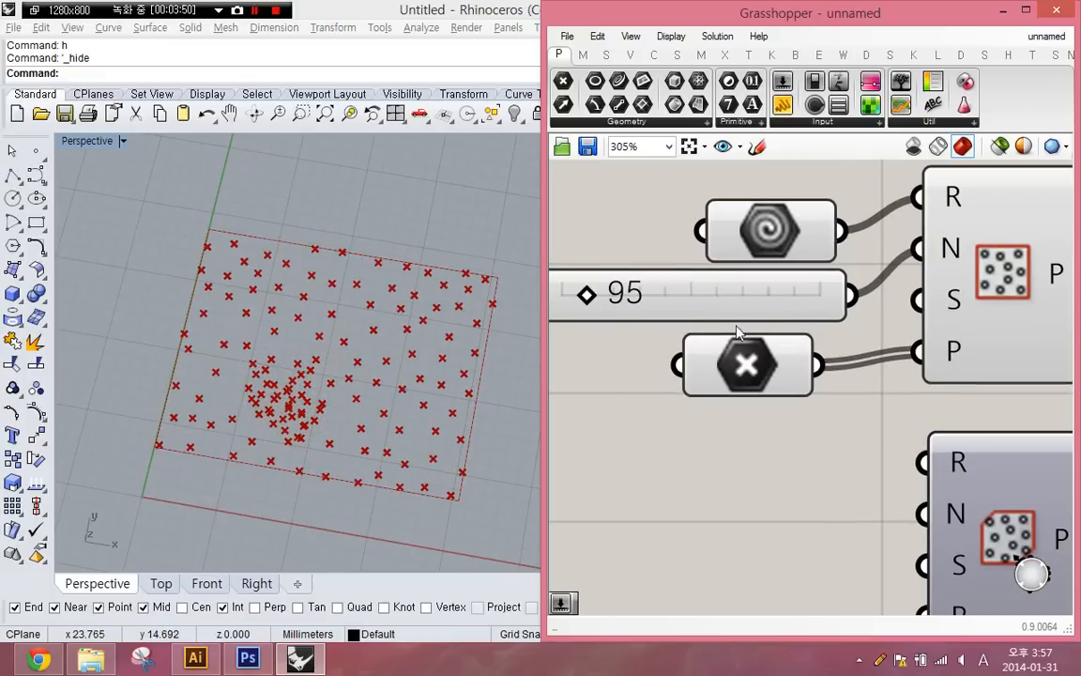
{"action": "left_click", "coordinate": [988, 301]}
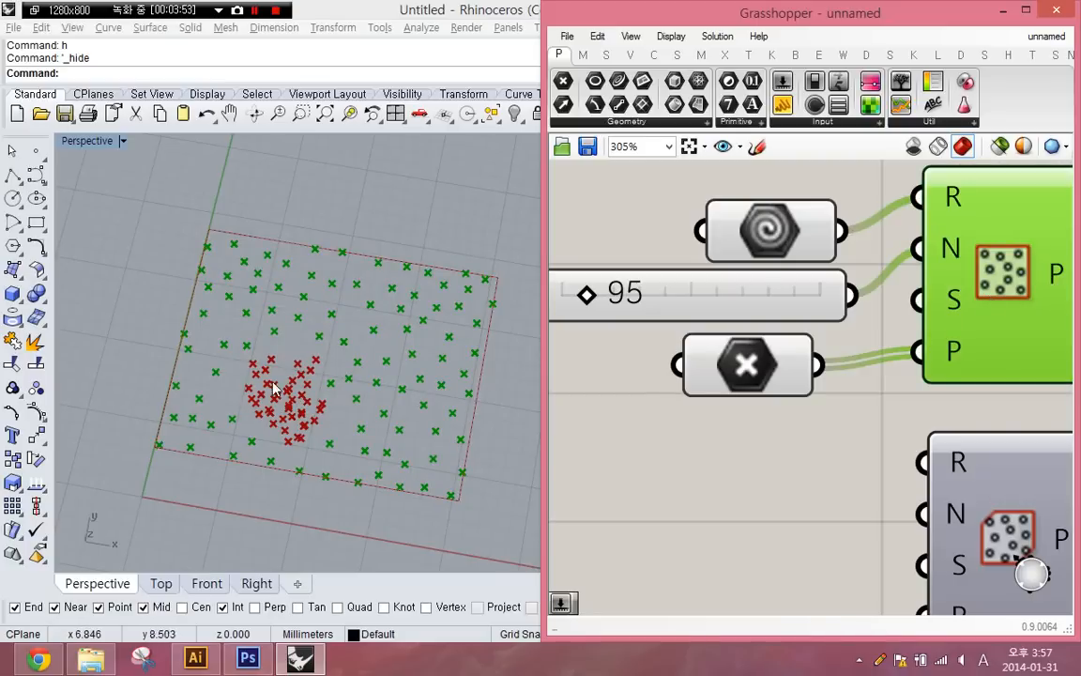
- Delete the Geometry parameter, number slider and Point parameter feeding Populate 2D
{"action": "scroll", "coordinate": [751, 415], "scroll_direction": "down", "scroll_amount": 2}
{"action": "left_click_drag", "start_coordinate": [795, 440], "coordinate": [698, 294]}
{"action": "key", "text": "Delete"}
- Turn off the preview of Populate 2D and delete the drawn rectangle in Rhino
{"action": "left_click", "coordinate": [891, 323]}
{"action": "middle_click", "coordinate": [891, 324]}
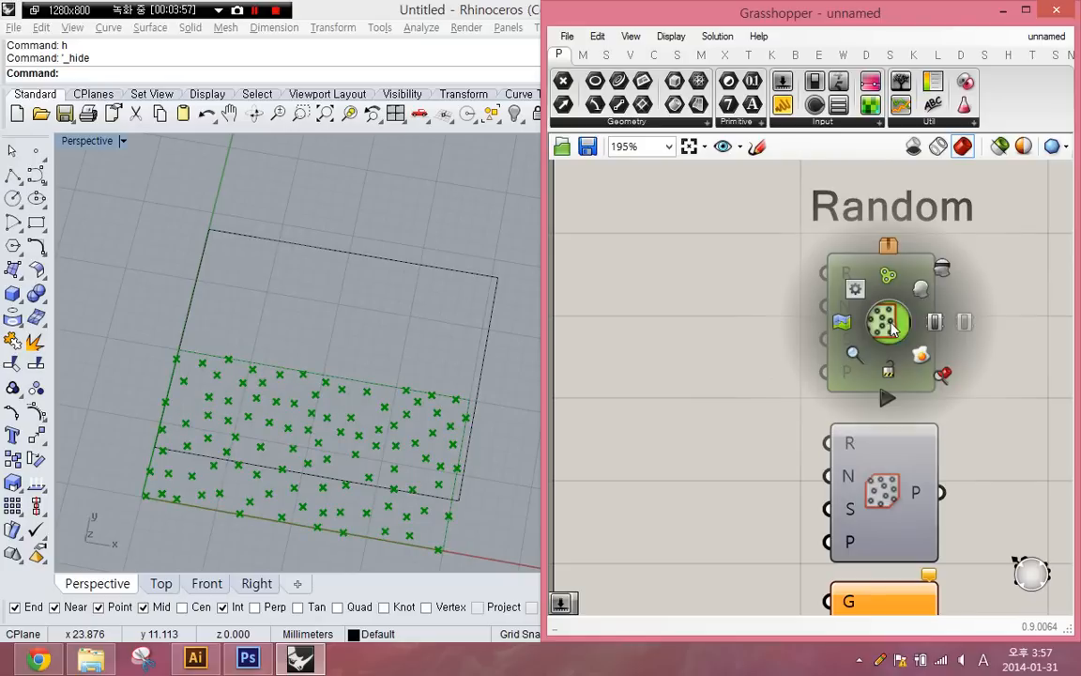
{"action": "left_click", "coordinate": [941, 272]}
{"action": "left_click", "coordinate": [446, 495]}
{"action": "key", "text": "Delete"}
- Draw a solid box near the origin in the Rhino Perspective view and display it in Shaded mode
{"action": "right_click_drag", "start_coordinate": [909, 429], "coordinate": [899, 349]}
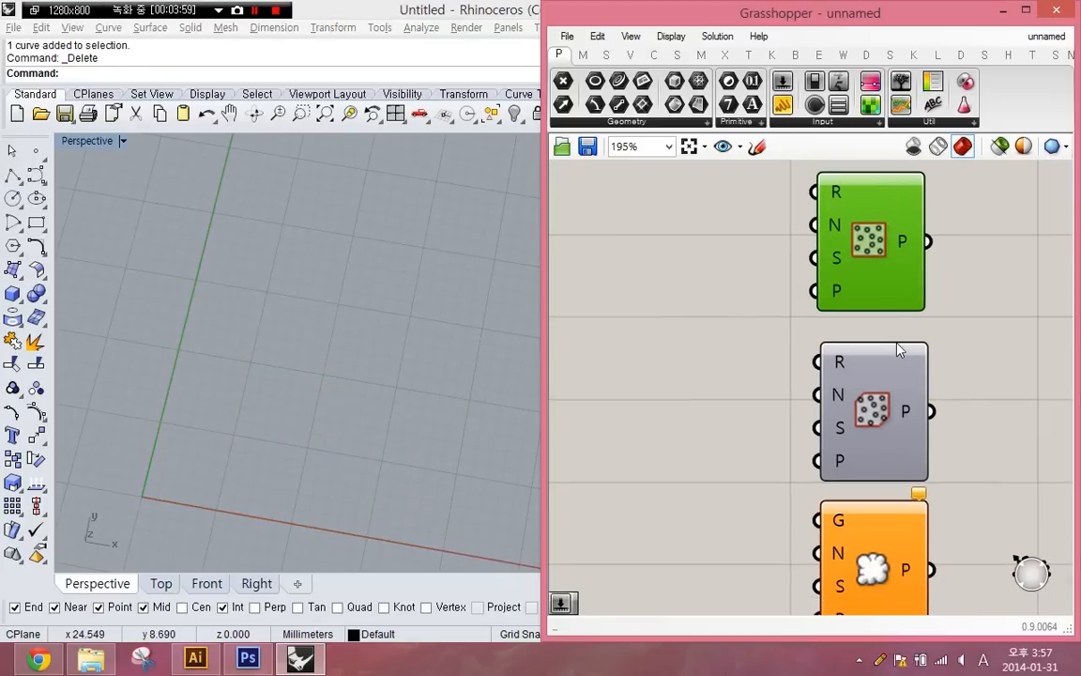
{"action": "left_click", "coordinate": [899, 349]}
{"action": "right_click_drag", "start_coordinate": [190, 408], "coordinate": [234, 394]}
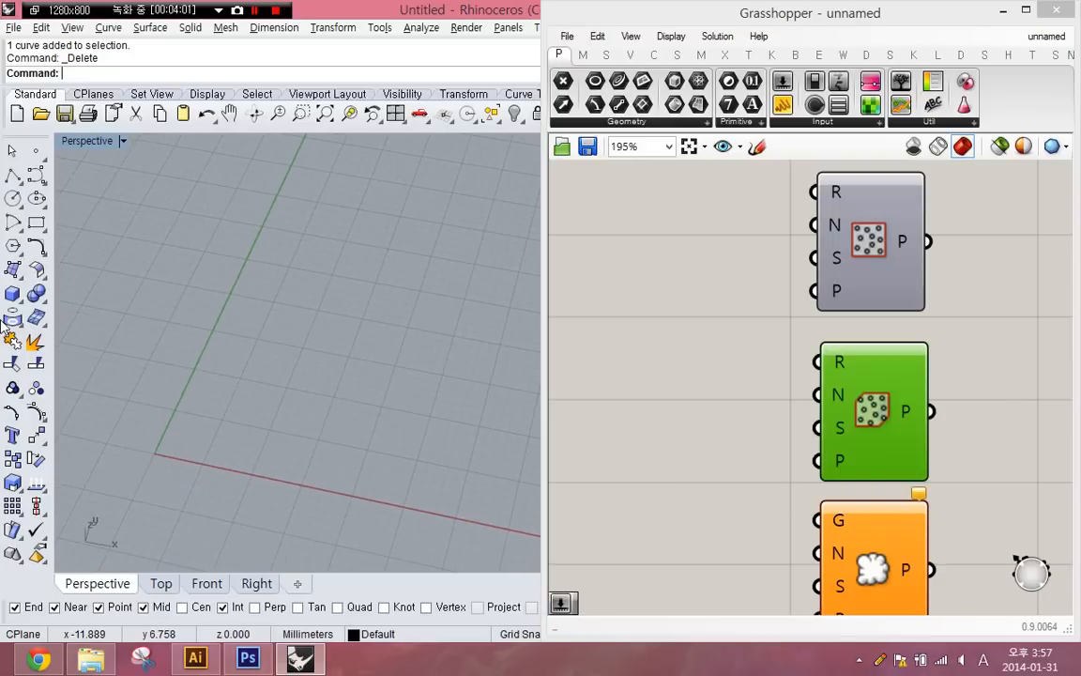
{"action": "left_click", "coordinate": [12, 294]}
{"action": "left_click", "coordinate": [326, 303]}
{"action": "left_click", "coordinate": [109, 410]}
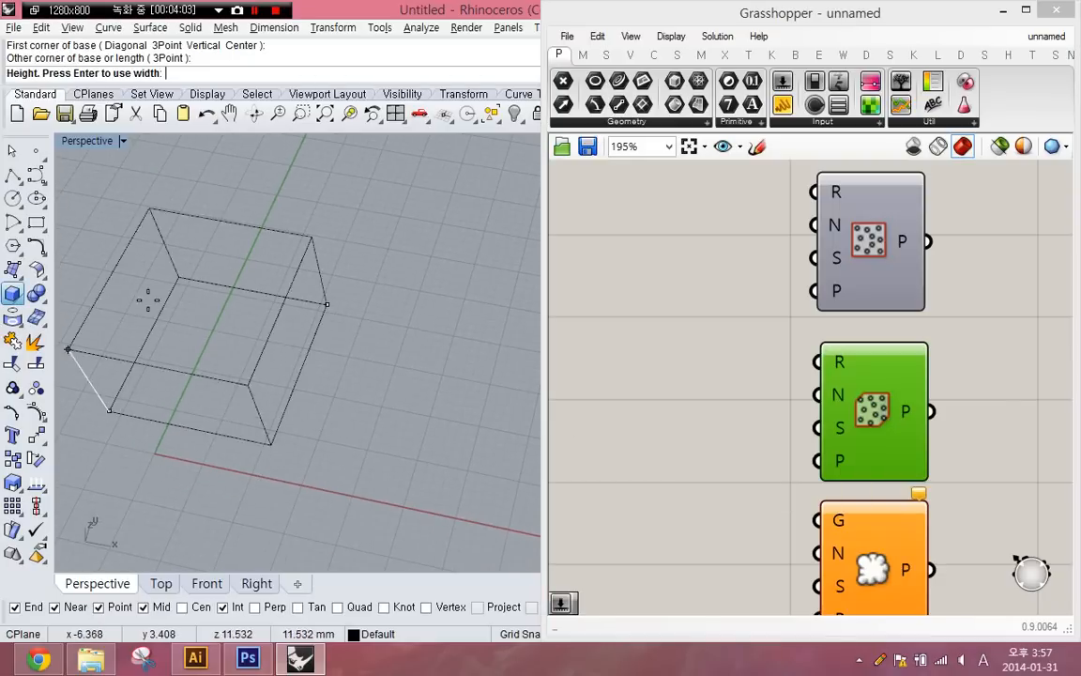
{"action": "left_click", "coordinate": [147, 298]}
{"action": "type", "text": "S"}
{"action": "key", "text": "Return"}
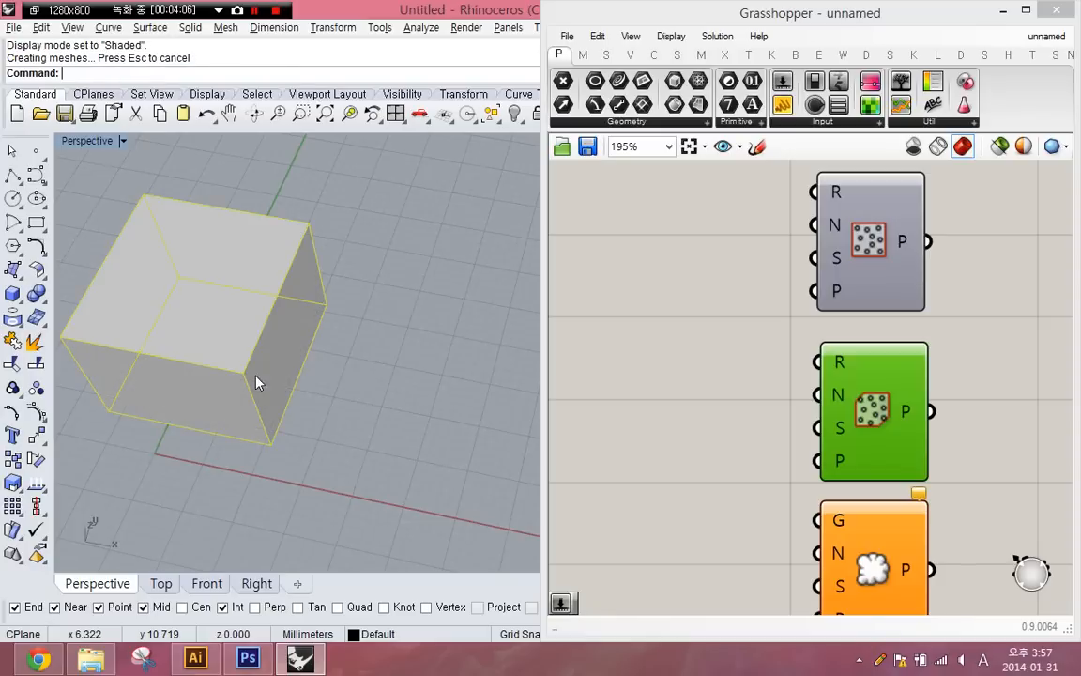
- Add a Geometry parameter, reference the box in it, and connect it to Populate 3D's Region input
{"action": "double_click", "coordinate": [601, 356]}
{"action": "type", "text": "GEO"}
{"action": "key", "text": "Return"}
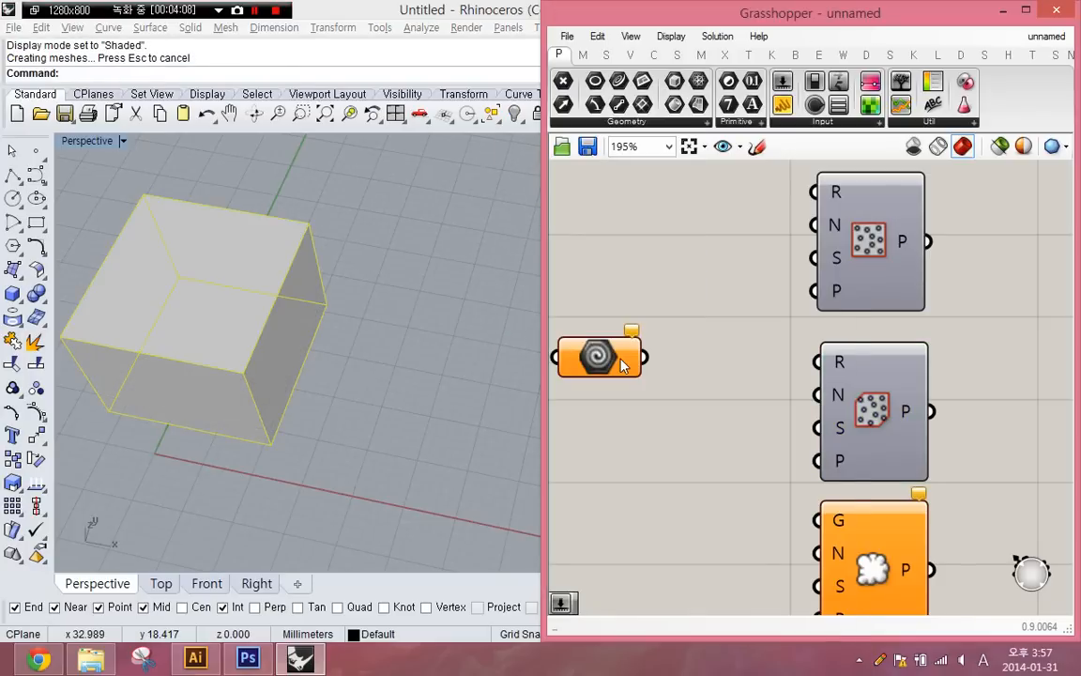
{"action": "right_click", "coordinate": [616, 356]}
{"action": "left_click", "coordinate": [731, 480]}
{"action": "left_click_drag", "start_coordinate": [816, 363], "coordinate": [644, 357]}
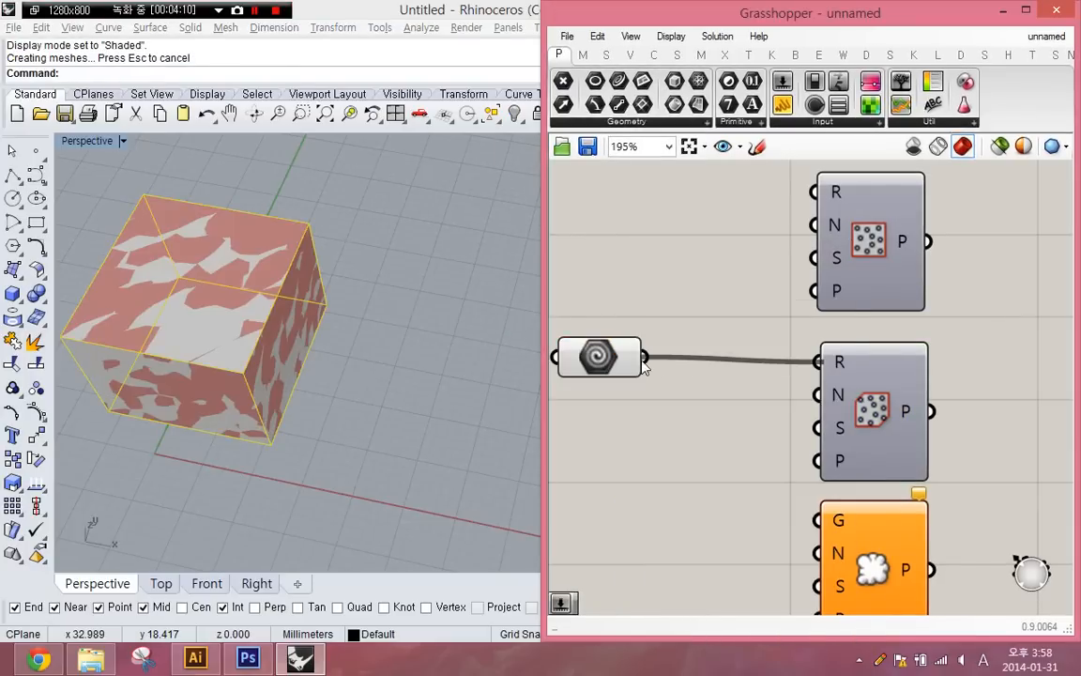
- Hide the referenced box in Rhino
{"action": "left_click", "coordinate": [291, 391]}
{"action": "left_click", "coordinate": [104, 312]}
{"action": "type", "text": "h"}
{"action": "key", "text": "Return"}
{"action": "right_click_drag", "start_coordinate": [172, 366], "coordinate": [269, 378], "text": "shift"}
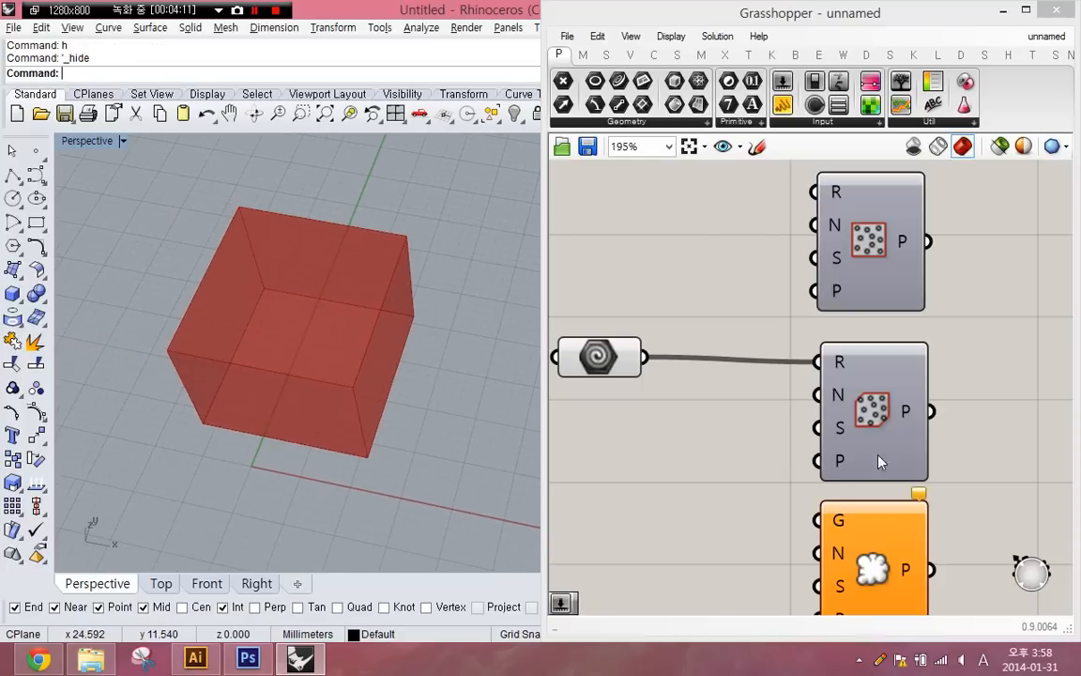
- Turn on the preview of Populate 3D and select the component to examine its points inside the box
{"action": "middle_click", "coordinate": [863, 413]}
{"action": "left_click", "coordinate": [903, 385]}
{"action": "right_click_drag", "start_coordinate": [745, 415], "coordinate": [724, 369]}
{"action": "left_click", "coordinate": [723, 369]}
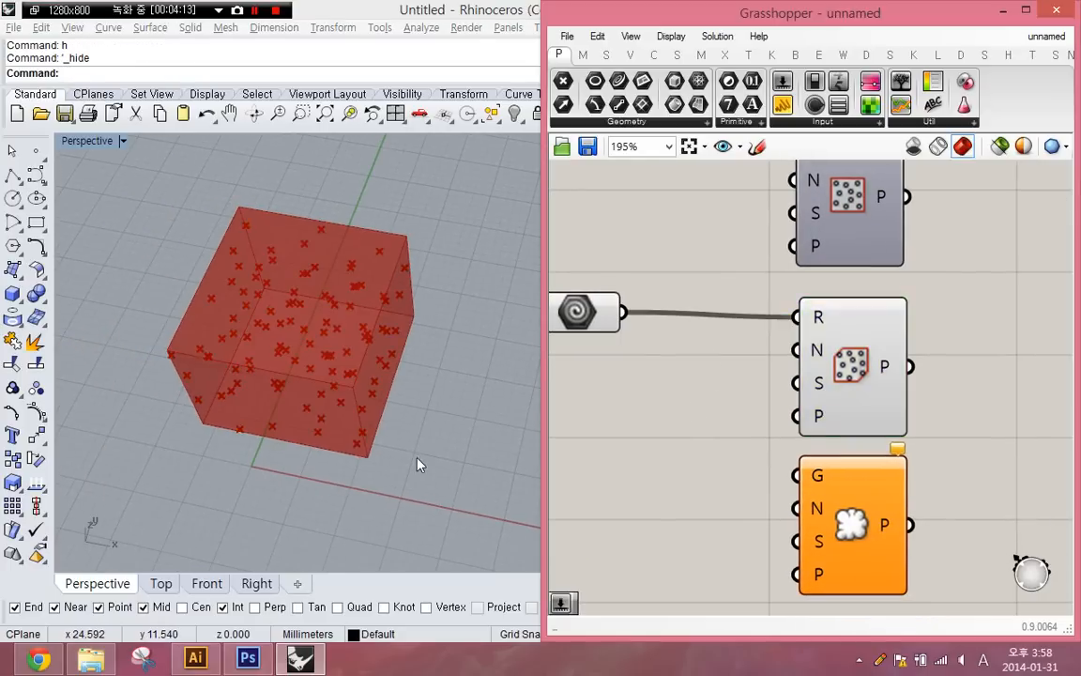
{"action": "right_click_drag", "start_coordinate": [371, 443], "coordinate": [338, 366]}
{"action": "right_click_drag", "start_coordinate": [364, 422], "coordinate": [324, 460]}
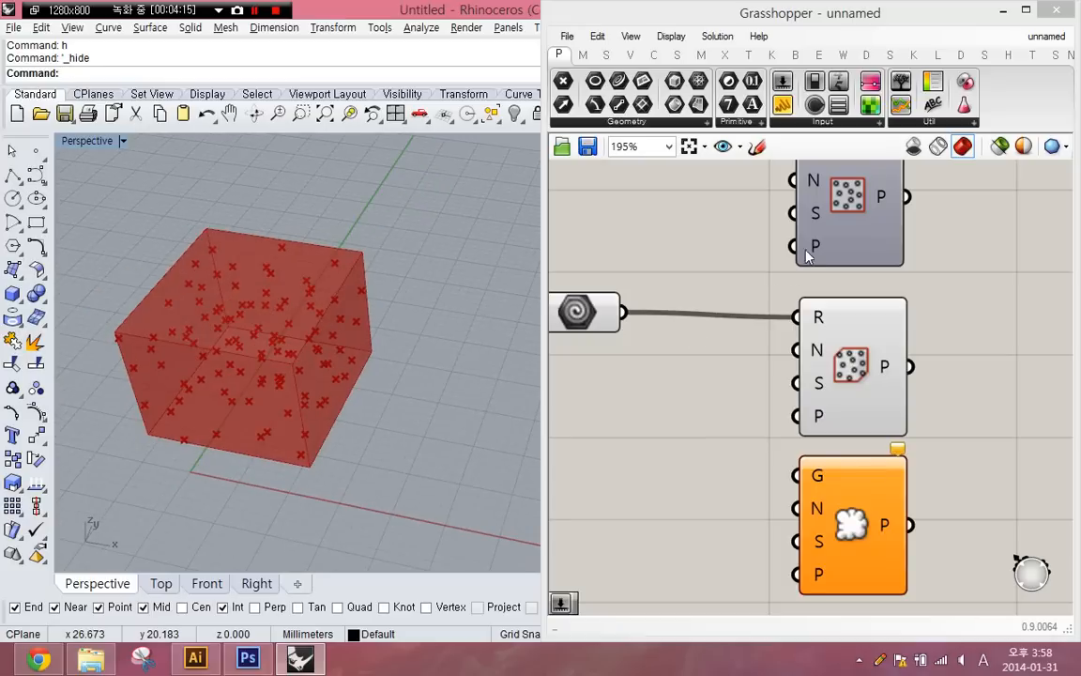
{"action": "left_click", "coordinate": [830, 235]}
{"action": "left_click", "coordinate": [847, 317]}
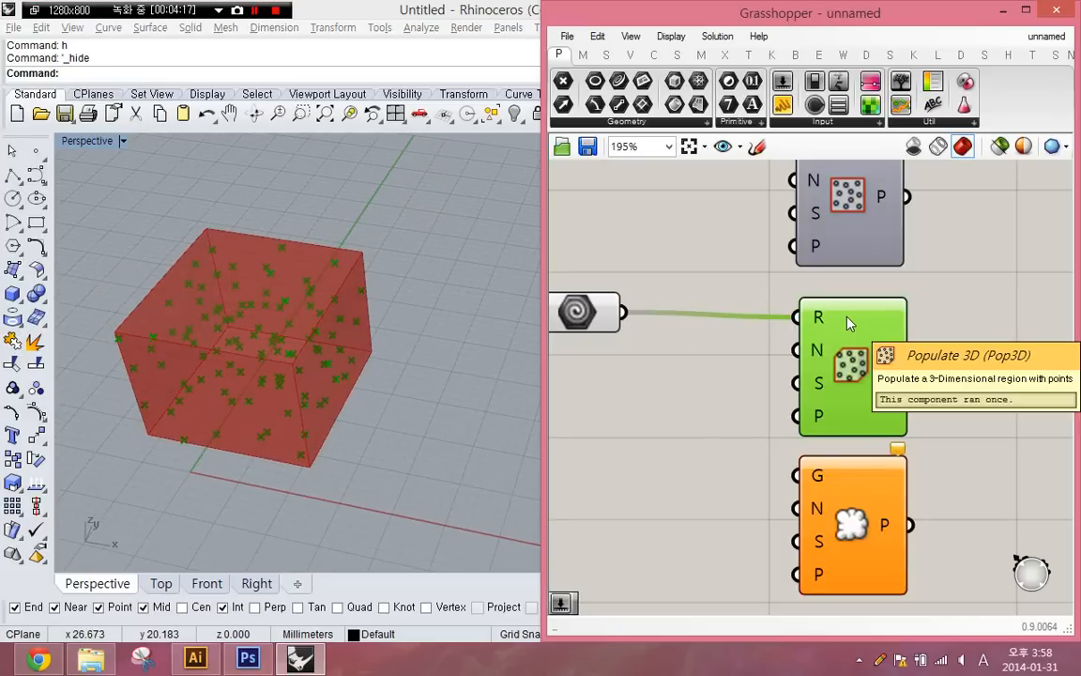
{"action": "left_click", "coordinate": [569, 345]}
- Show all hidden Rhino objects and copy the box about 24 mm along the X direction beside the original
{"action": "left_click", "coordinate": [377, 411]}
{"action": "type", "text": "sh"}
{"action": "key", "text": "space"}
{"action": "left_click", "coordinate": [253, 405]}
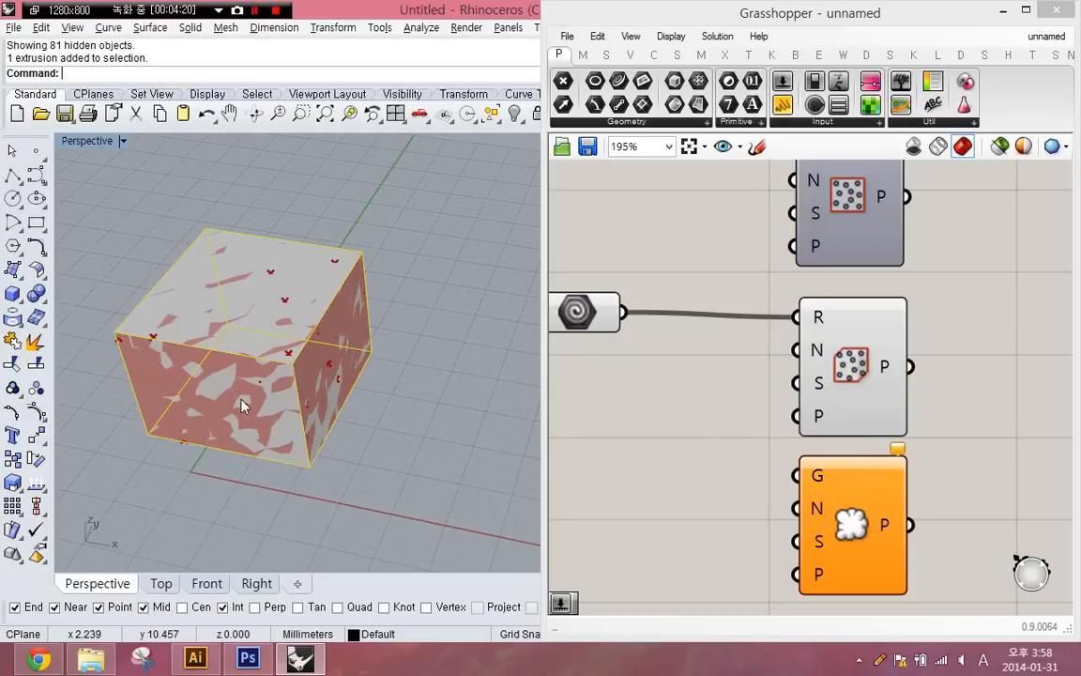
{"action": "type", "text": "Copy"}
{"action": "key", "text": "Return"}
{"action": "left_click", "coordinate": [174, 406]}
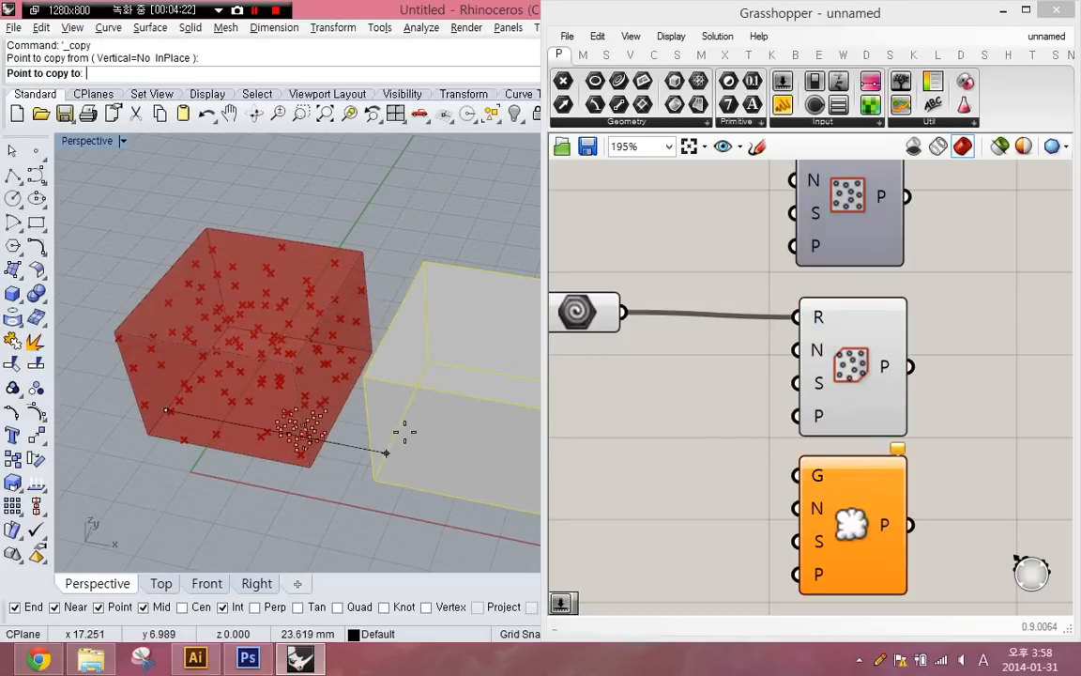
{"action": "key", "text": "space"}
- Delete the clustered Rhino points at the original box's front corner
{"action": "left_click_drag", "start_coordinate": [236, 490], "coordinate": [359, 369]}
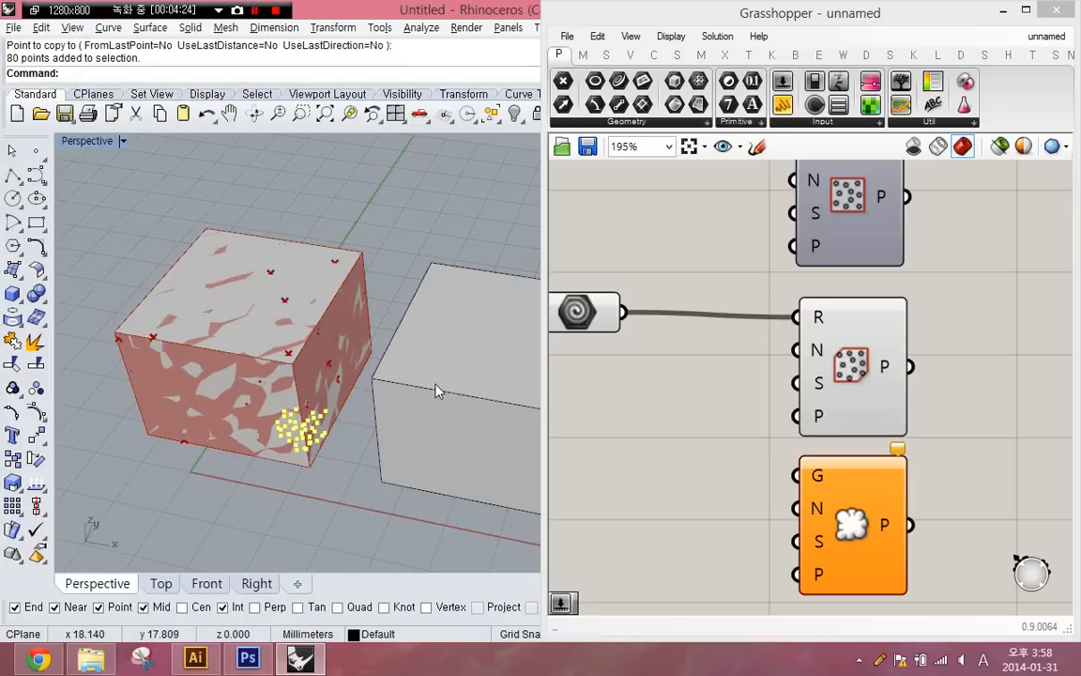
{"action": "key", "text": "Delete"}
- Duplicate the Geometry parameter, reference the copied box in it, and connect it to Populate Geometry's Geometry input
{"action": "left_click", "coordinate": [482, 381]}
{"action": "right_click_drag", "start_coordinate": [675, 380], "coordinate": [739, 306]}
{"action": "left_click_drag", "start_coordinate": [740, 306], "coordinate": [692, 214]}
{"action": "left_click", "coordinate": [644, 247]}
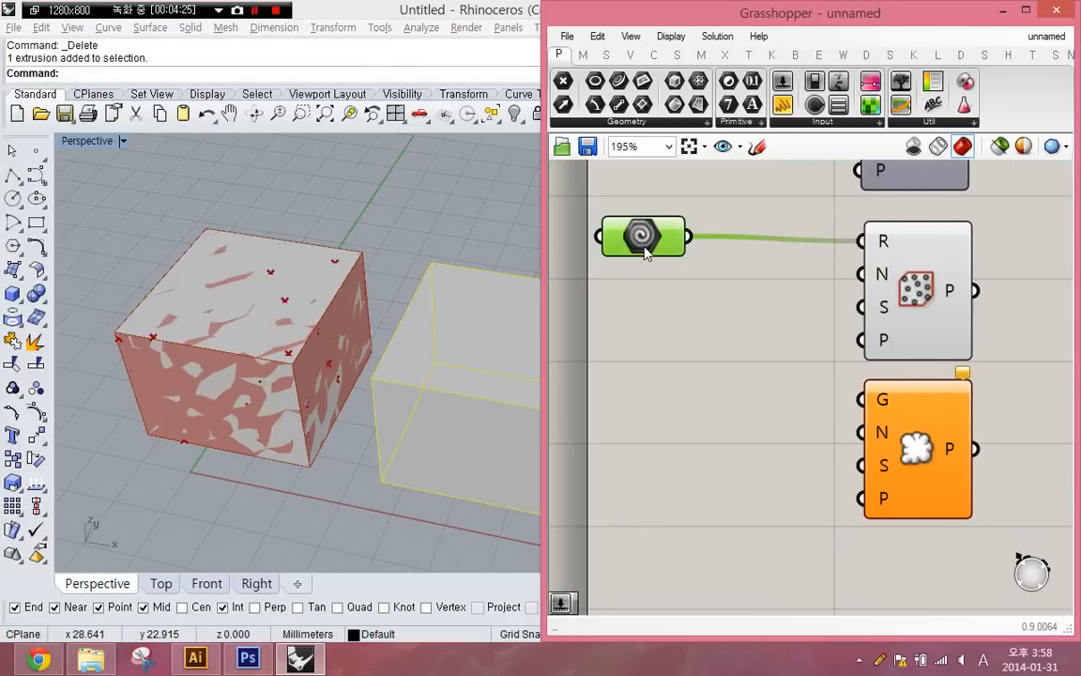
{"action": "left_click_drag", "start_coordinate": [645, 252], "coordinate": [879, 405]}
{"action": "right_click", "coordinate": [713, 408]}
{"action": "left_click", "coordinate": [807, 485]}
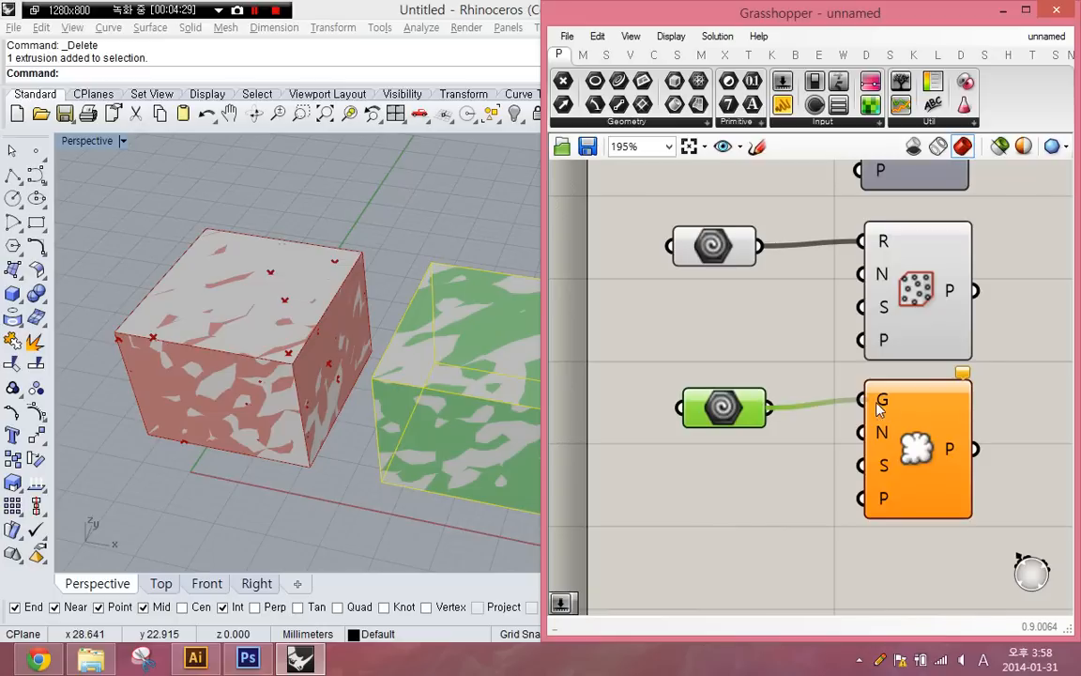
{"action": "right_click_drag", "start_coordinate": [859, 477], "coordinate": [805, 460]}
{"action": "mouse_move", "coordinate": [837, 399]}
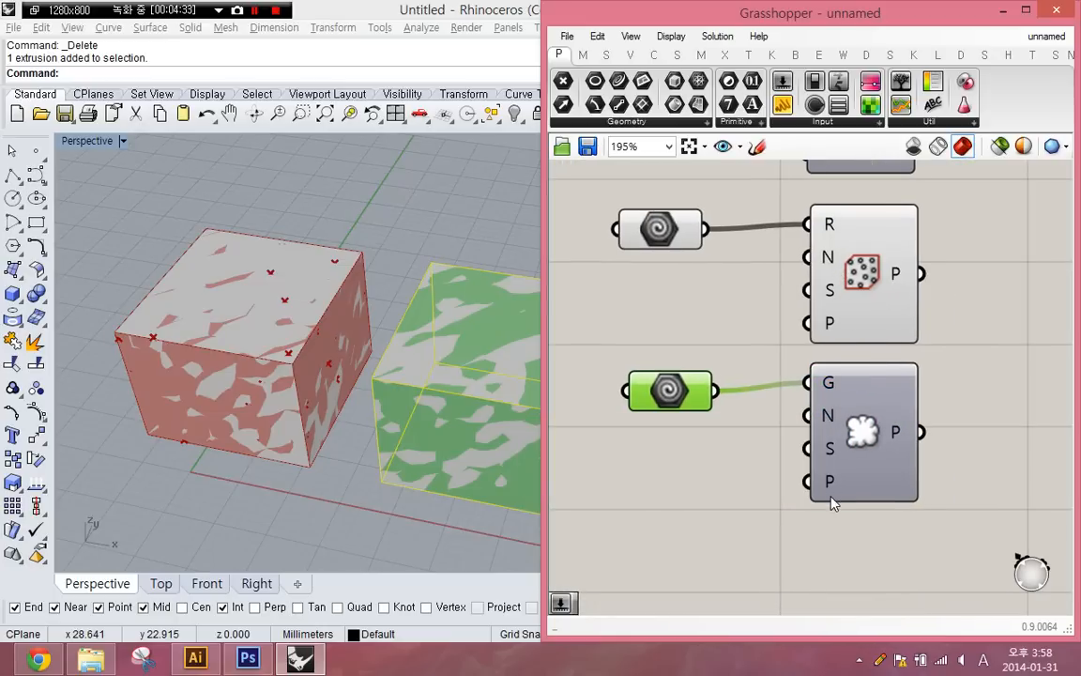
- Hide both boxes in Rhino and turn on the preview of Populate Geometry
{"action": "key", "text": "ctrl+a"}
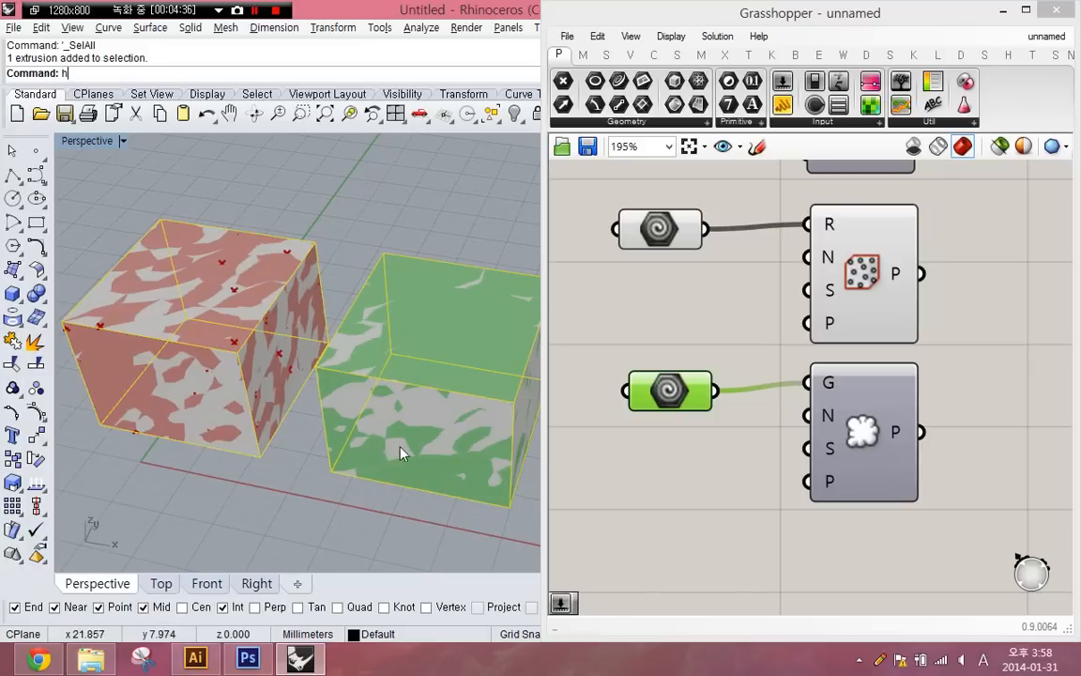
{"action": "type", "text": "h"}
{"action": "key", "text": "Return"}
{"action": "left_click", "coordinate": [880, 428]}
{"action": "middle_click", "coordinate": [880, 428]}
{"action": "left_click", "coordinate": [932, 379]}
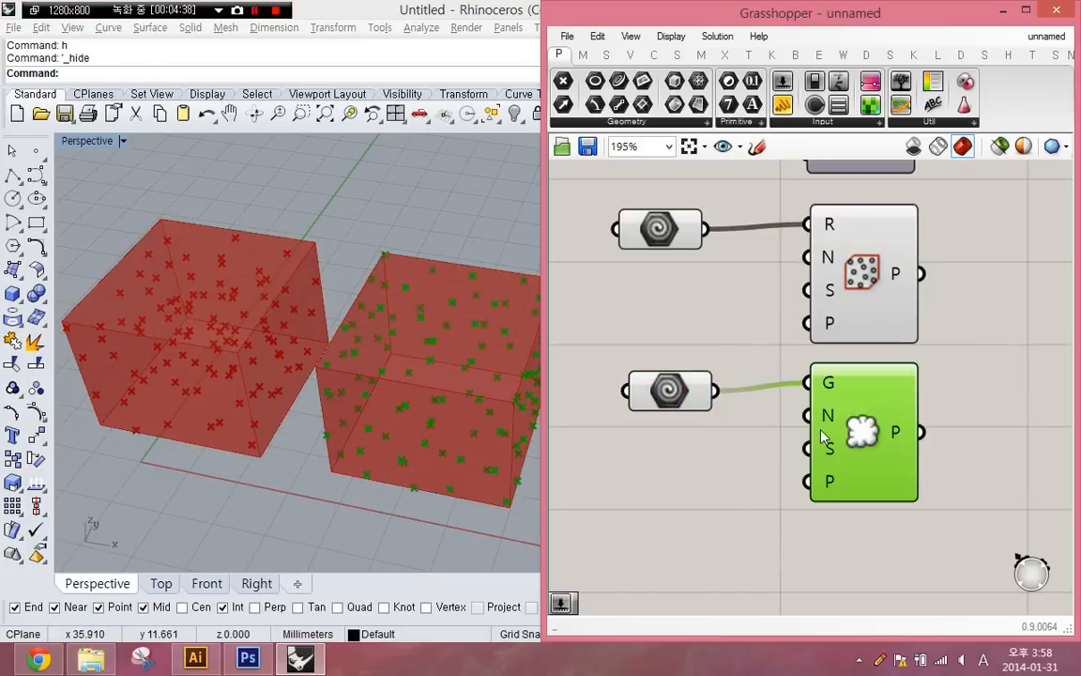
{"action": "left_click", "coordinate": [751, 443]}
- Select Populate 3D and Populate Geometry in turn to compare their point distributions on the two boxes
{"action": "right_click_drag", "start_coordinate": [308, 428], "coordinate": [292, 437], "text": "shift"}
{"action": "left_click", "coordinate": [856, 336]}
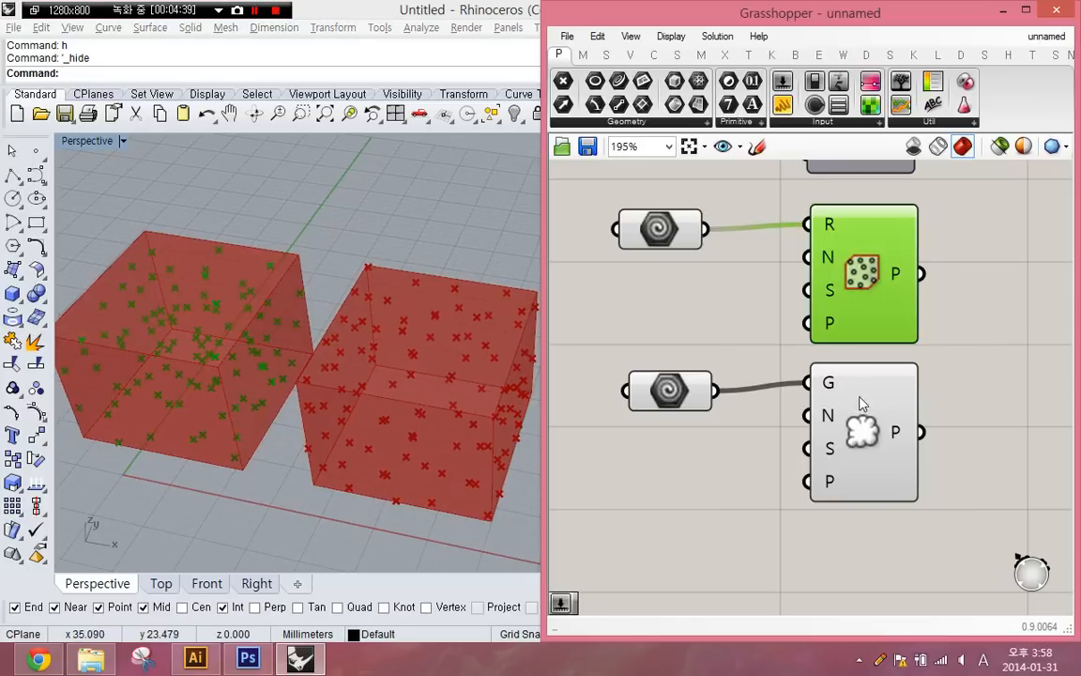
{"action": "left_click", "coordinate": [869, 431]}
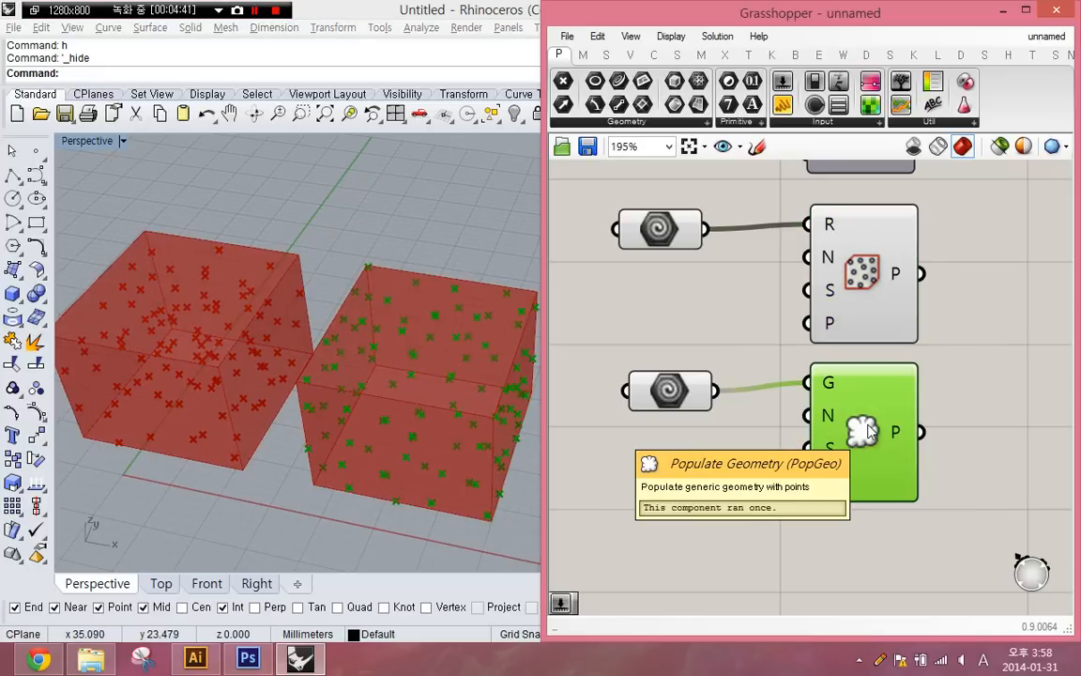
- Bake the points of Populate Geometry into Rhino
{"action": "middle_click", "coordinate": [871, 431]}
{"action": "right_click_drag", "start_coordinate": [314, 374], "coordinate": [459, 399]}
{"action": "left_click_drag", "start_coordinate": [334, 222], "coordinate": [638, 575]}
{"action": "right_click_drag", "start_coordinate": [386, 362], "coordinate": [401, 381]}
- Try to hide all the baked points in Rhino
{"action": "type", "text": "h"}
{"action": "key", "text": "Return"}
{"action": "scroll", "coordinate": [342, 377], "scroll_direction": "up", "scroll_amount": 5}
{"action": "key", "text": "ctrl+a"}
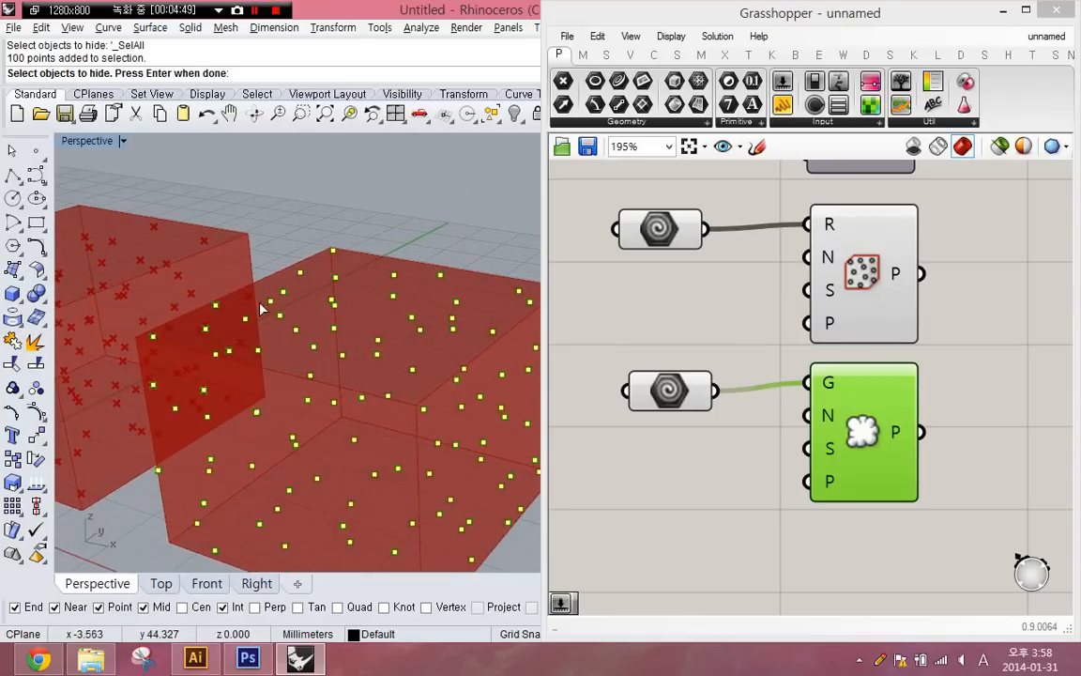
{"action": "right_click_drag", "start_coordinate": [338, 432], "coordinate": [371, 454]}
{"action": "scroll", "coordinate": [332, 427], "scroll_direction": "down", "scroll_amount": 8}
{"action": "right_click_drag", "start_coordinate": [451, 468], "coordinate": [401, 456], "text": "shift"}
{"action": "key", "text": "Return"}
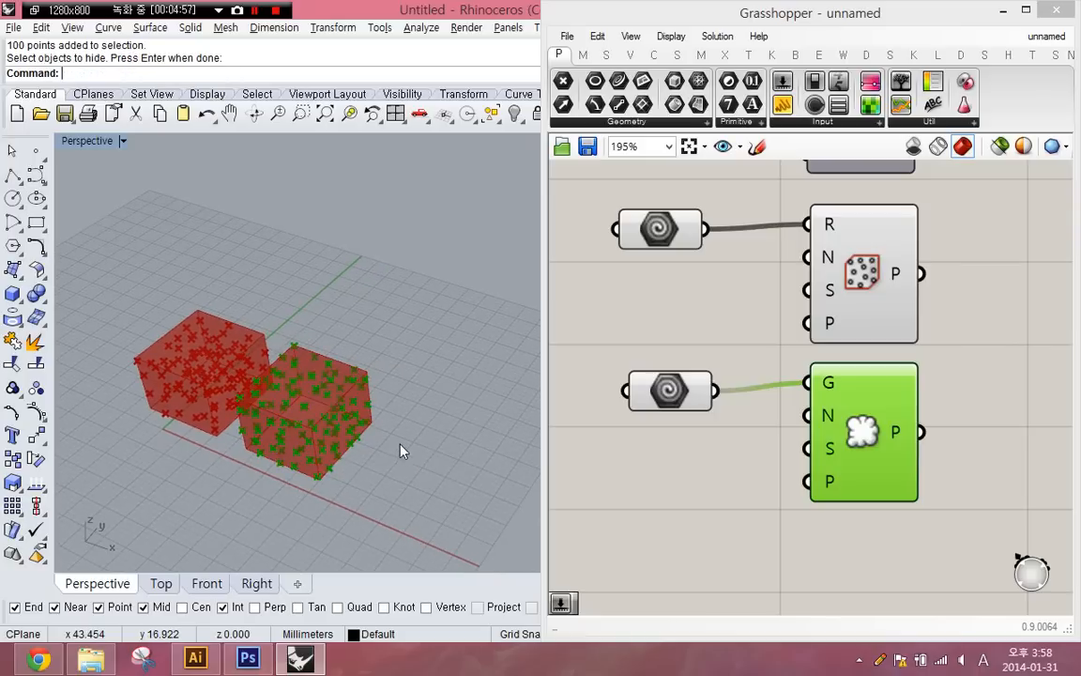
- Create a four-sided surface from corner points on the ground plane beside the boxes
{"action": "left_click", "coordinate": [662, 398]}
{"action": "left_click", "coordinate": [650, 359]}
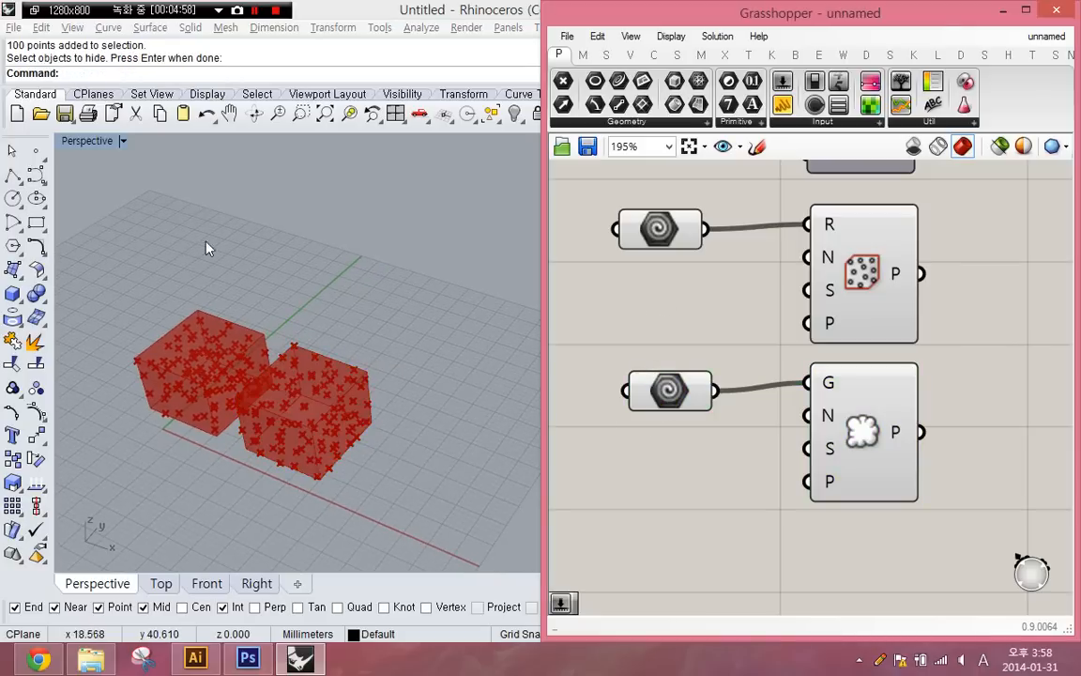
{"action": "left_click", "coordinate": [13, 175]}
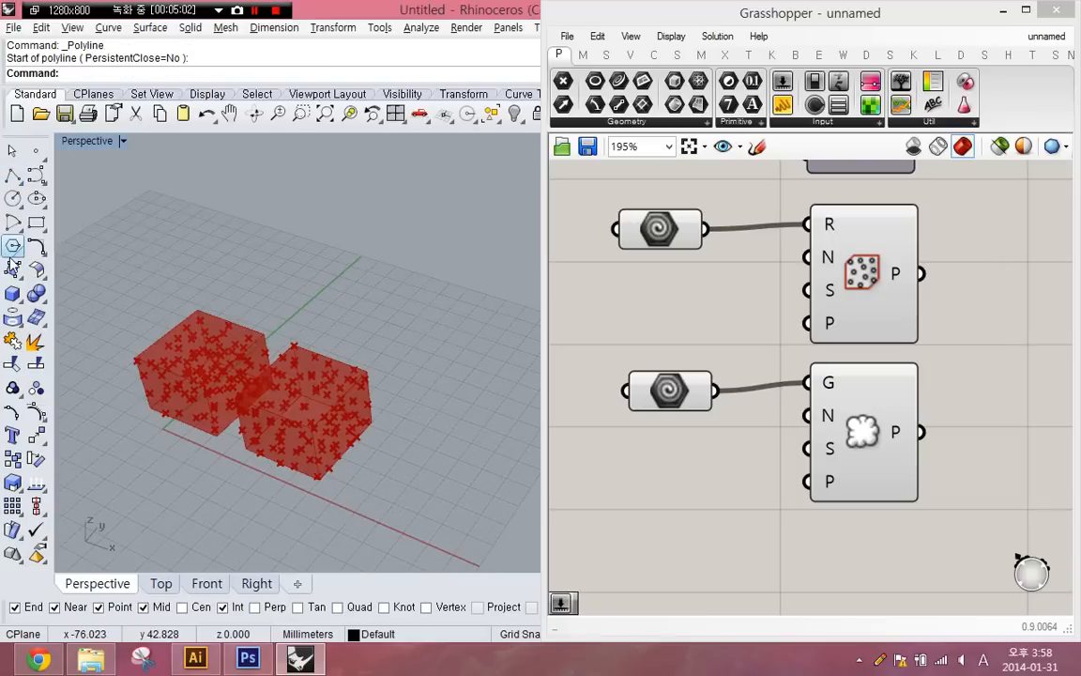
{"action": "left_click", "coordinate": [12, 267]}
{"action": "left_click", "coordinate": [443, 350]}
{"action": "left_click", "coordinate": [410, 400]}
{"action": "left_click", "coordinate": [460, 524]}
{"action": "left_click", "coordinate": [498, 506]}
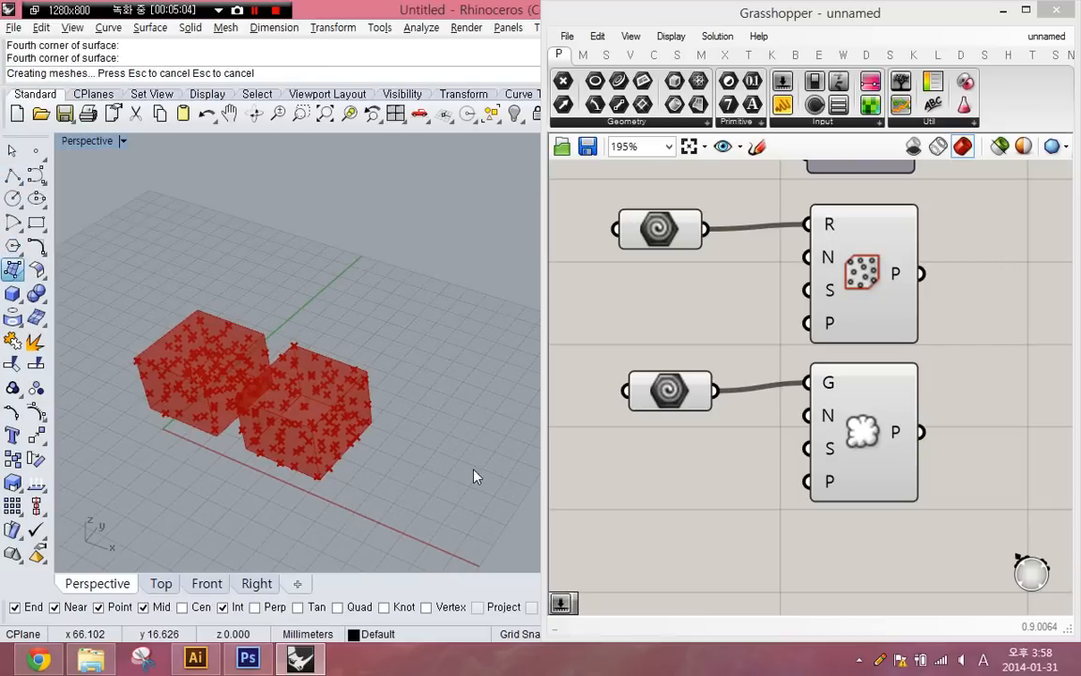
- Turn on the new surface's control points and move its front corner point to twist the surface
{"action": "left_click", "coordinate": [473, 473]}
{"action": "right_click_drag", "start_coordinate": [473, 470], "coordinate": [357, 374]}
{"action": "key", "text": "F10"}
{"action": "left_click", "coordinate": [368, 412]}
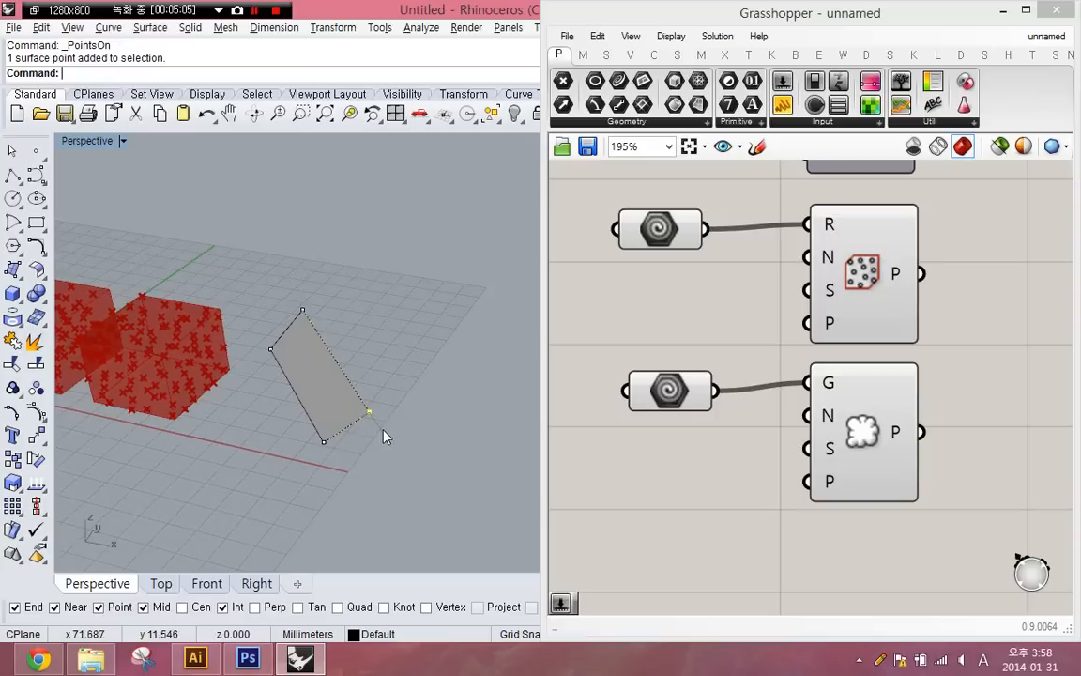
{"action": "left_click_drag", "start_coordinate": [372, 415], "coordinate": [360, 309]}
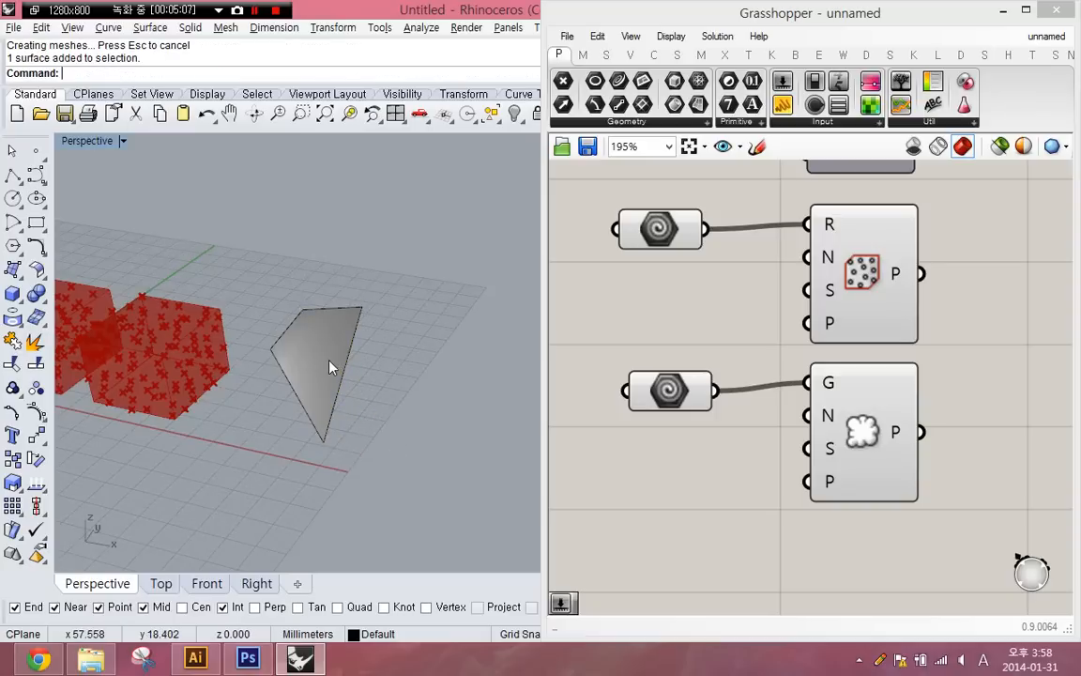
- Set the twisted surface as the referenced geometry of the parameter feeding Populate Geometry and examine the resulting points
{"action": "right_click", "coordinate": [638, 387]}
{"action": "left_click", "coordinate": [760, 485]}
{"action": "left_click", "coordinate": [309, 401]}
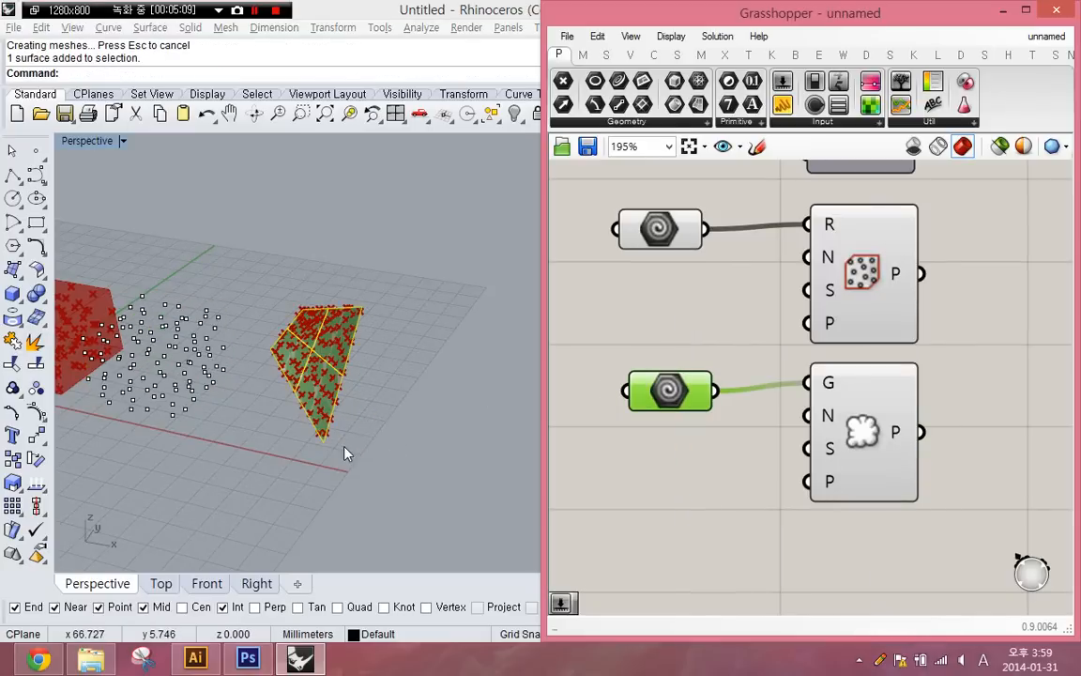
{"action": "right_click_drag", "start_coordinate": [286, 367], "coordinate": [278, 407]}
{"action": "scroll", "coordinate": [343, 395], "scroll_direction": "up", "scroll_amount": 8}
{"action": "scroll", "coordinate": [345, 398], "scroll_direction": "down", "scroll_amount": 4}
{"action": "scroll", "coordinate": [246, 359], "scroll_direction": "down", "scroll_amount": 5}
{"action": "type", "text": "it"}
{"action": "key", "text": "space"}
{"action": "left_click", "coordinate": [287, 381]}
{"action": "key", "text": "Escape"}
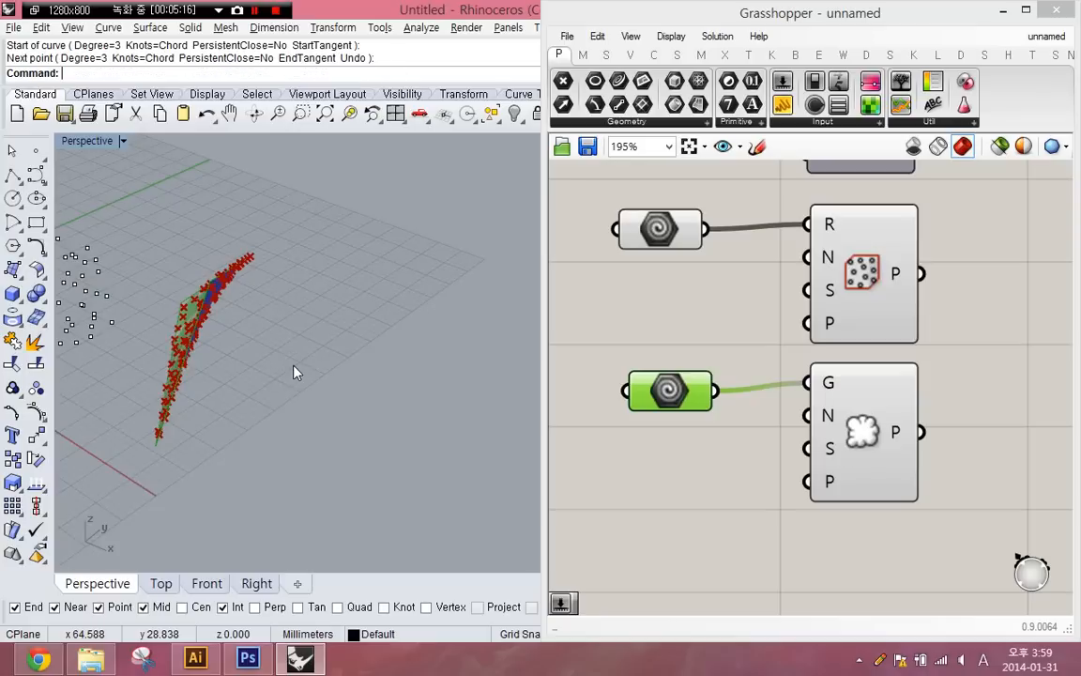
- Draw a closed irregular polyline on the ground plane beside the twisted surface
{"action": "type", "text": "pl"}
{"action": "left_click", "coordinate": [309, 363]}
{"action": "left_click", "coordinate": [325, 310]}
{"action": "left_click", "coordinate": [389, 309]}
{"action": "left_click", "coordinate": [379, 379]}
{"action": "left_click", "coordinate": [442, 411]}
{"action": "left_click", "coordinate": [410, 472]}
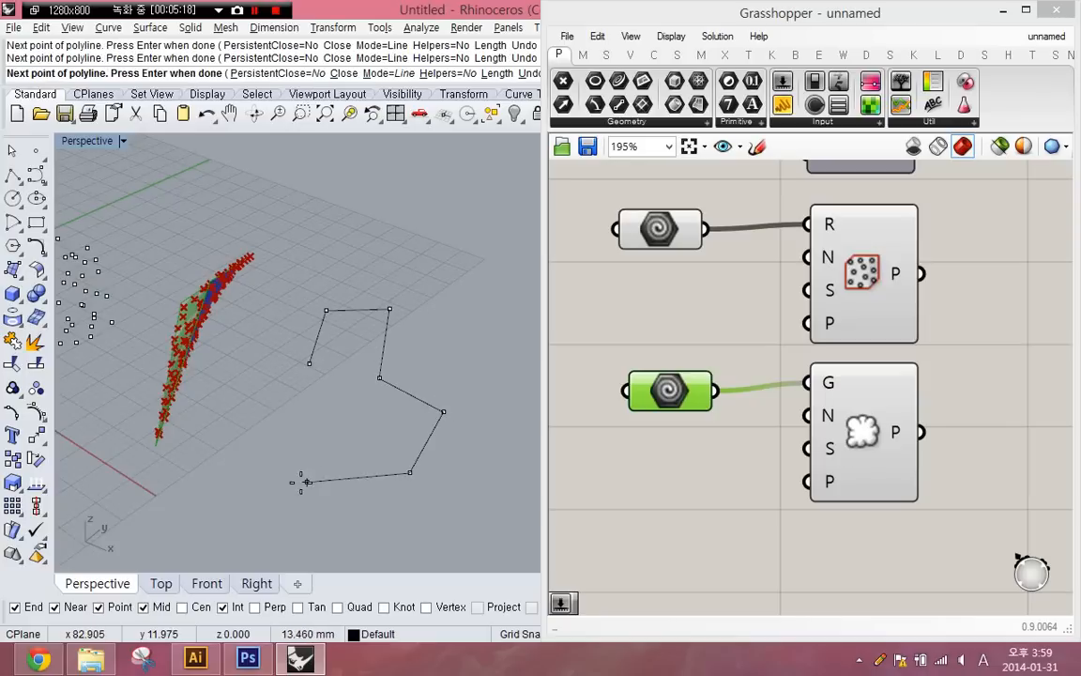
{"action": "left_click", "coordinate": [301, 482]}
{"action": "left_click", "coordinate": [310, 363]}
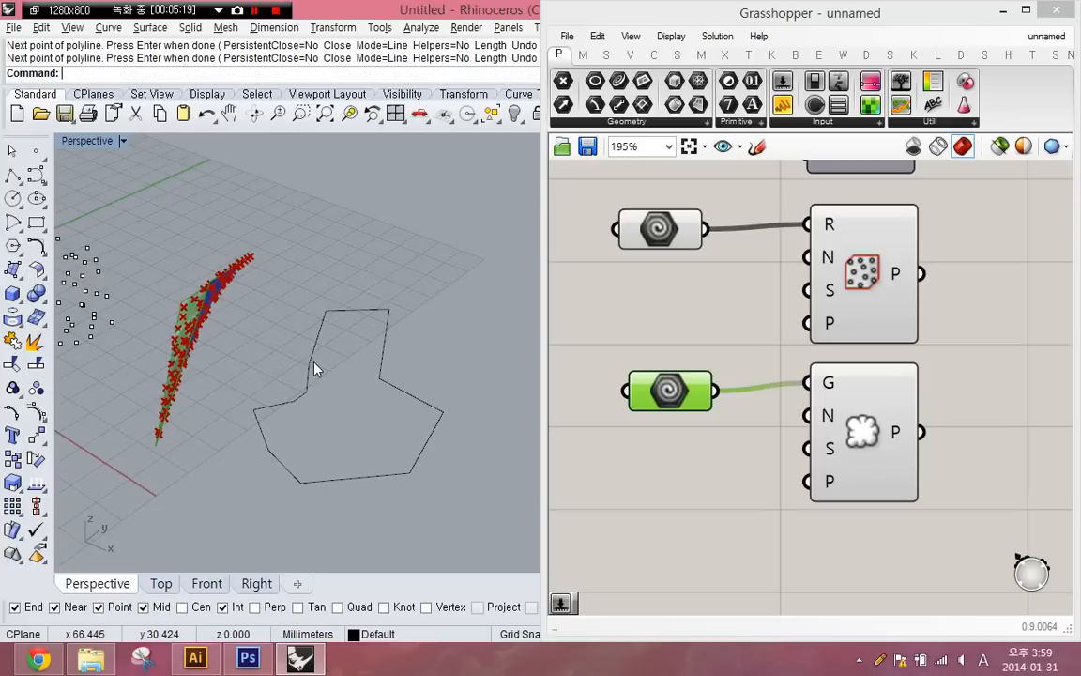
- Set the closed polyline as the referenced geometry of the parameter feeding Populate Geometry
{"action": "left_click", "coordinate": [312, 364]}
{"action": "right_click", "coordinate": [672, 394]}
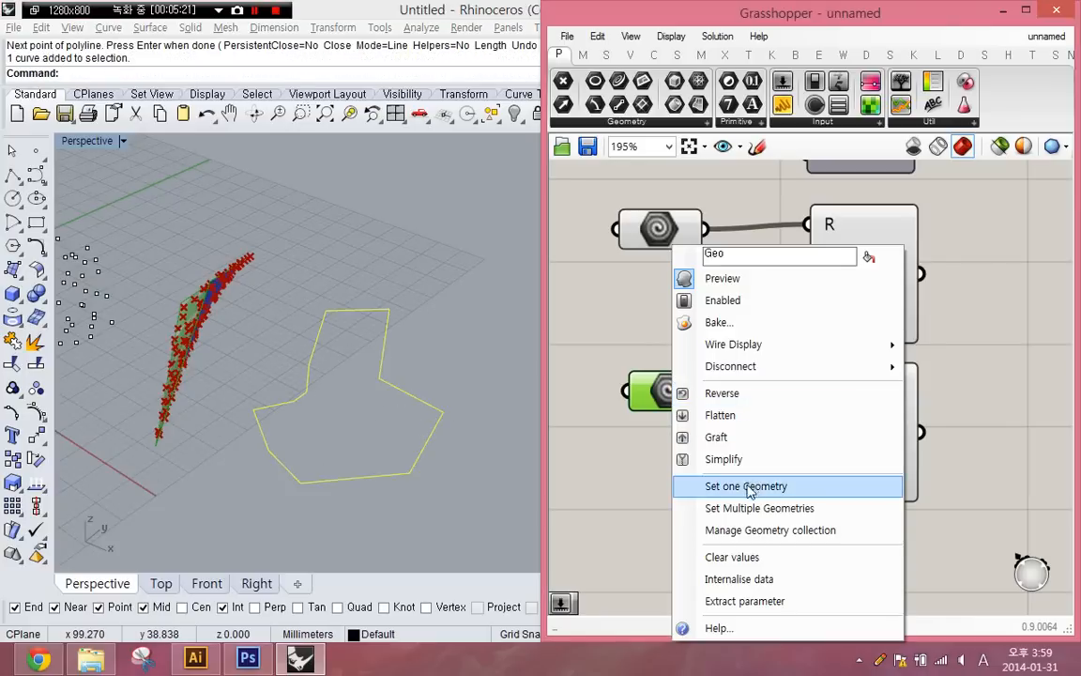
{"action": "left_click", "coordinate": [747, 485]}
{"action": "left_click", "coordinate": [388, 325]}
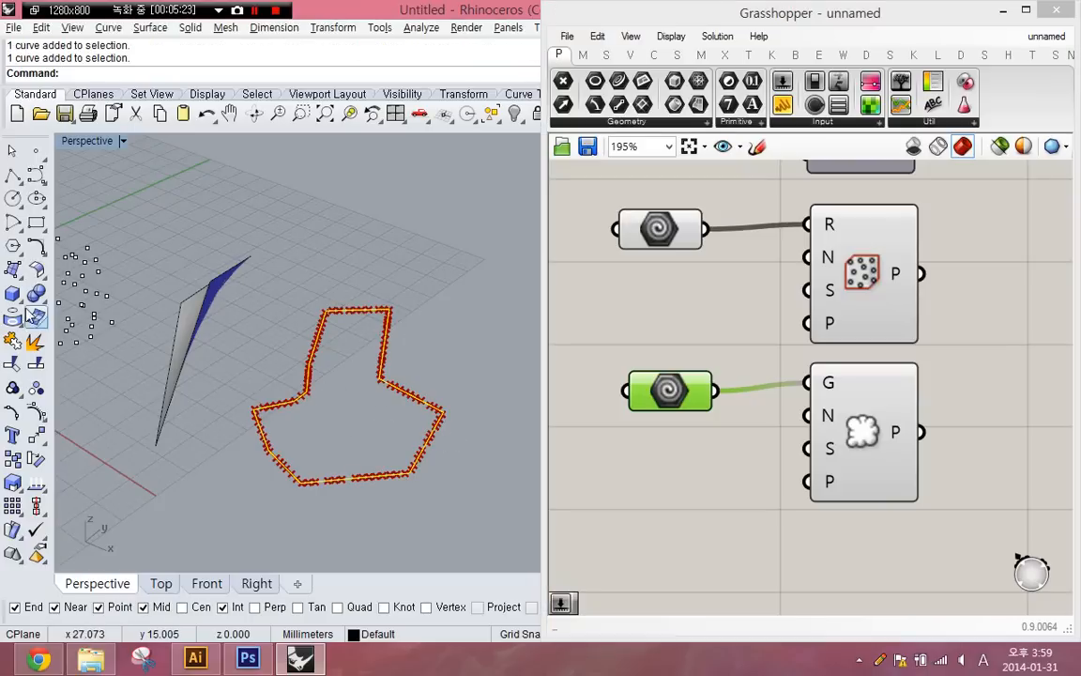
- Fill the closed polyline with a planar surface and reference that surface in the parameter feeding Populate Geometry
{"action": "left_click", "coordinate": [11, 270]}
{"action": "left_click", "coordinate": [64, 278]}
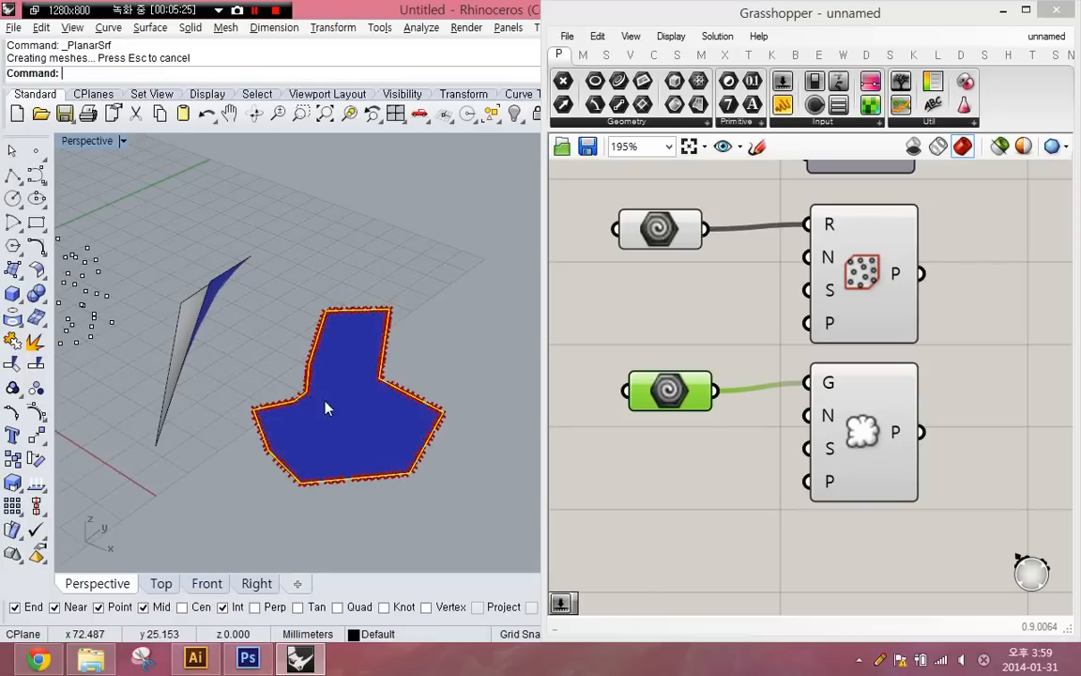
{"action": "right_click", "coordinate": [684, 393]}
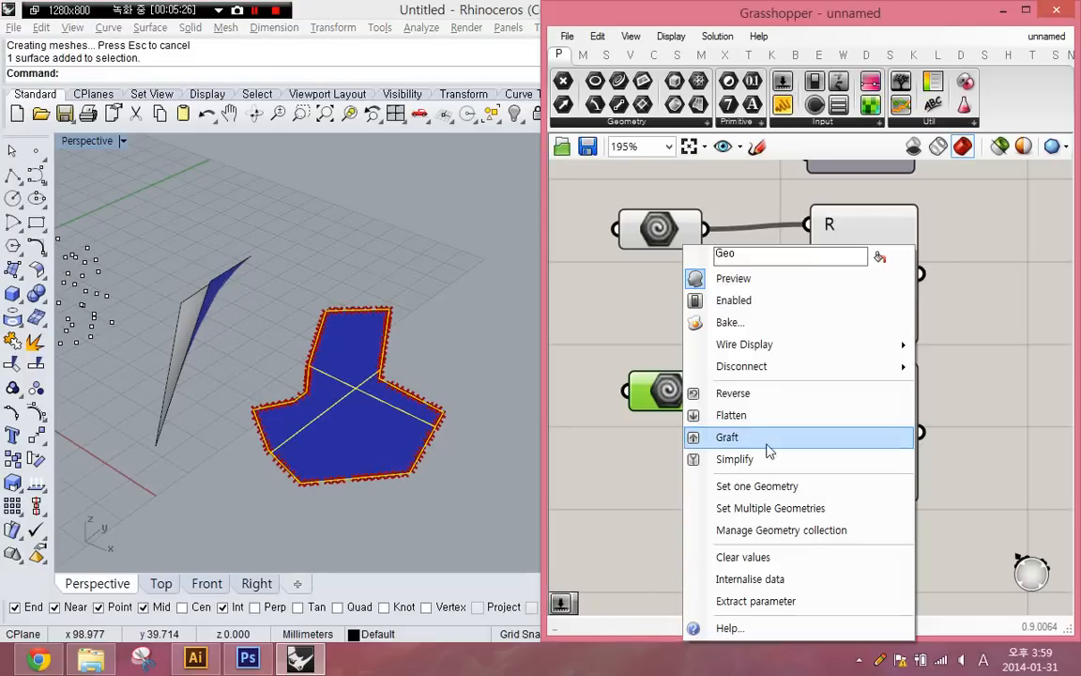
{"action": "left_click", "coordinate": [758, 485]}
{"action": "key", "text": "Return"}
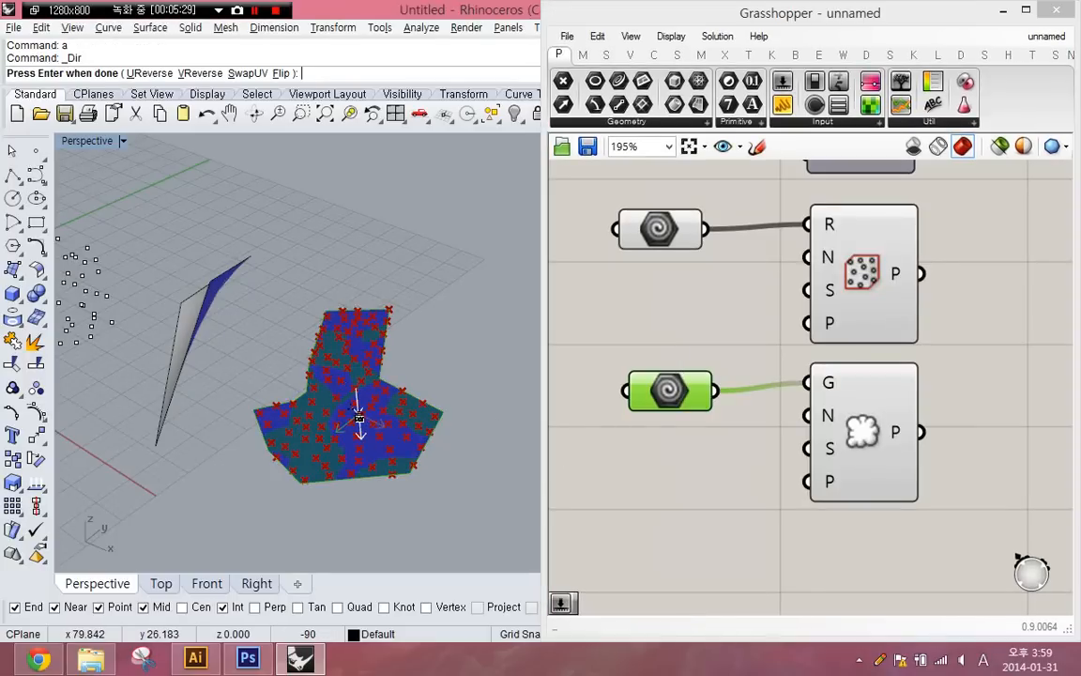
{"action": "left_click", "coordinate": [359, 416]}
{"action": "key", "text": "Return"}
{"action": "left_click", "coordinate": [401, 372]}
{"action": "right_click_drag", "start_coordinate": [402, 378], "coordinate": [436, 384]}
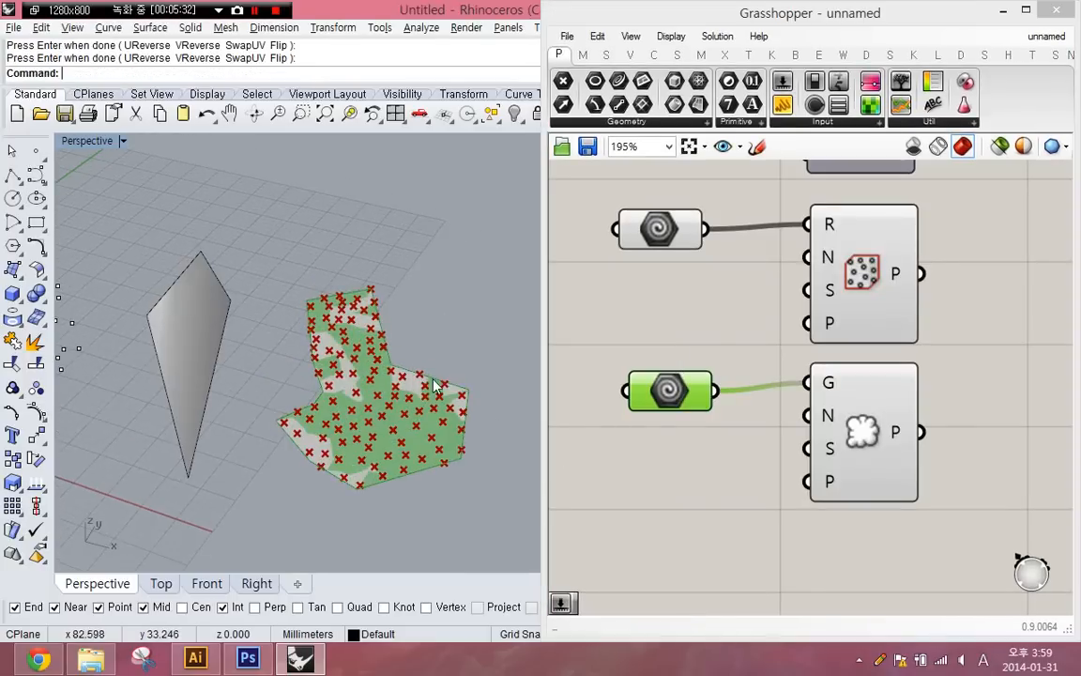
- Delete all points, curves and surfaces from the Rhino model
{"action": "left_click", "coordinate": [826, 441]}
{"action": "scroll", "coordinate": [741, 455], "scroll_direction": "down", "scroll_amount": 3}
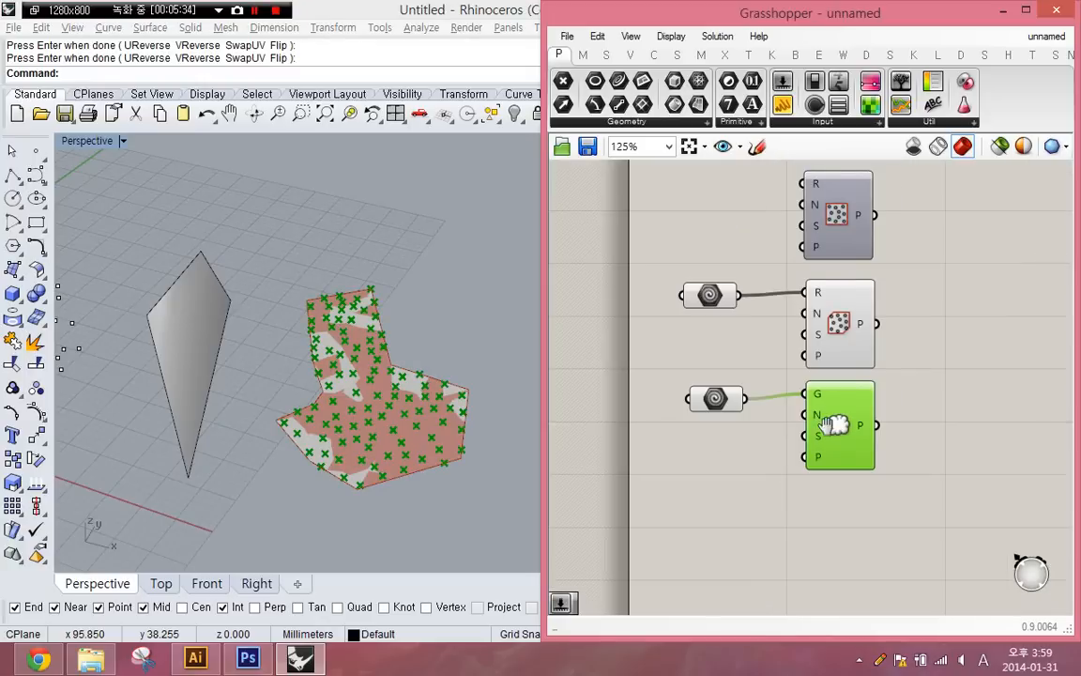
{"action": "left_click_drag", "start_coordinate": [705, 469], "coordinate": [615, 297]}
{"action": "scroll", "coordinate": [356, 425], "scroll_direction": "down", "scroll_amount": 7}
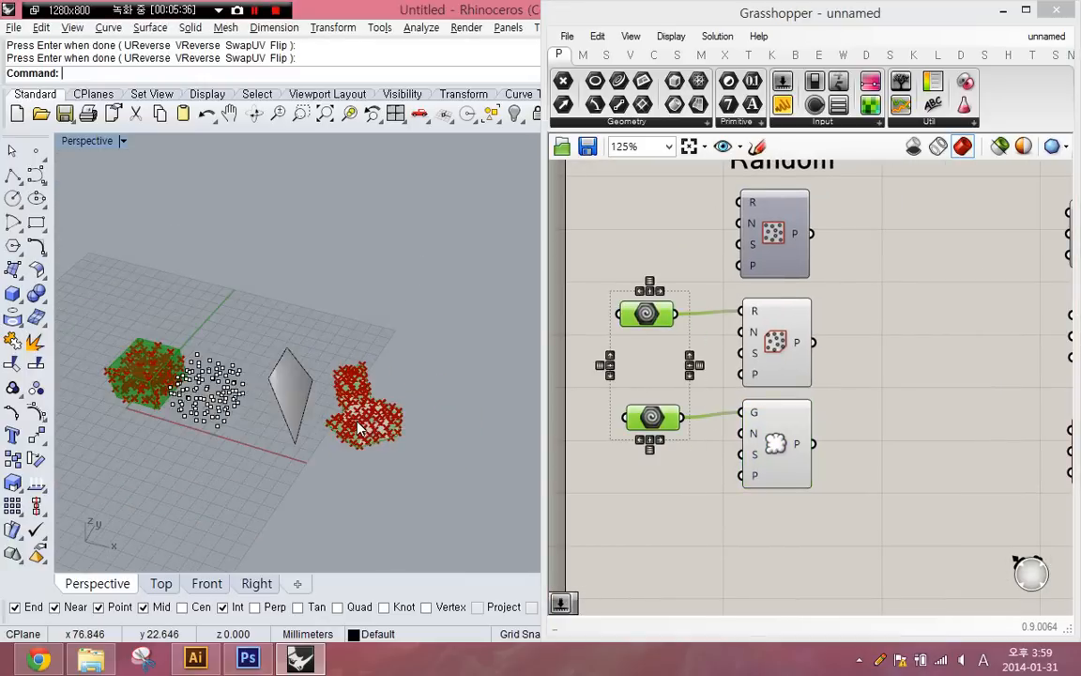
{"action": "key", "text": "ctrl+a"}
{"action": "key", "text": "Delete"}
- Delete the two geometry parameters feeding Populate 3D and Populate Geometry
{"action": "right_click_drag", "start_coordinate": [754, 411], "coordinate": [723, 416]}
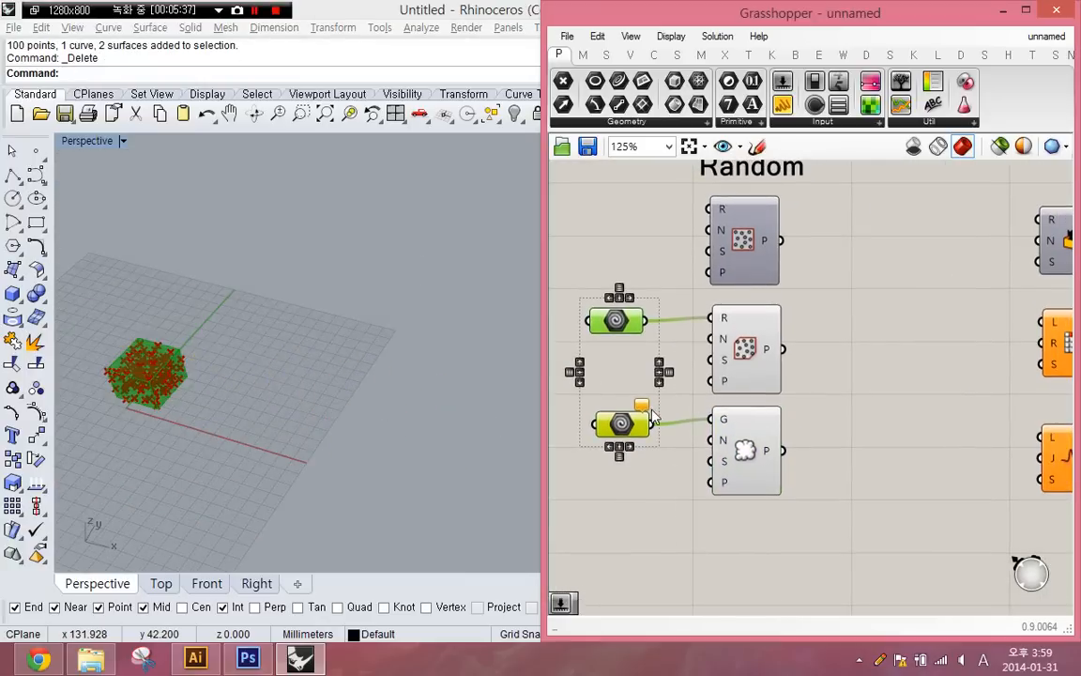
{"action": "left_click", "coordinate": [598, 390]}
{"action": "left_click", "coordinate": [718, 459]}
{"action": "left_click_drag", "start_coordinate": [637, 465], "coordinate": [514, 169]}
{"action": "key", "text": "Delete"}
- Turn off the preview of the Populate 3D and Populate Geometry components
{"action": "left_click_drag", "start_coordinate": [837, 360], "coordinate": [724, 439]}
{"action": "middle_click", "coordinate": [723, 438]}
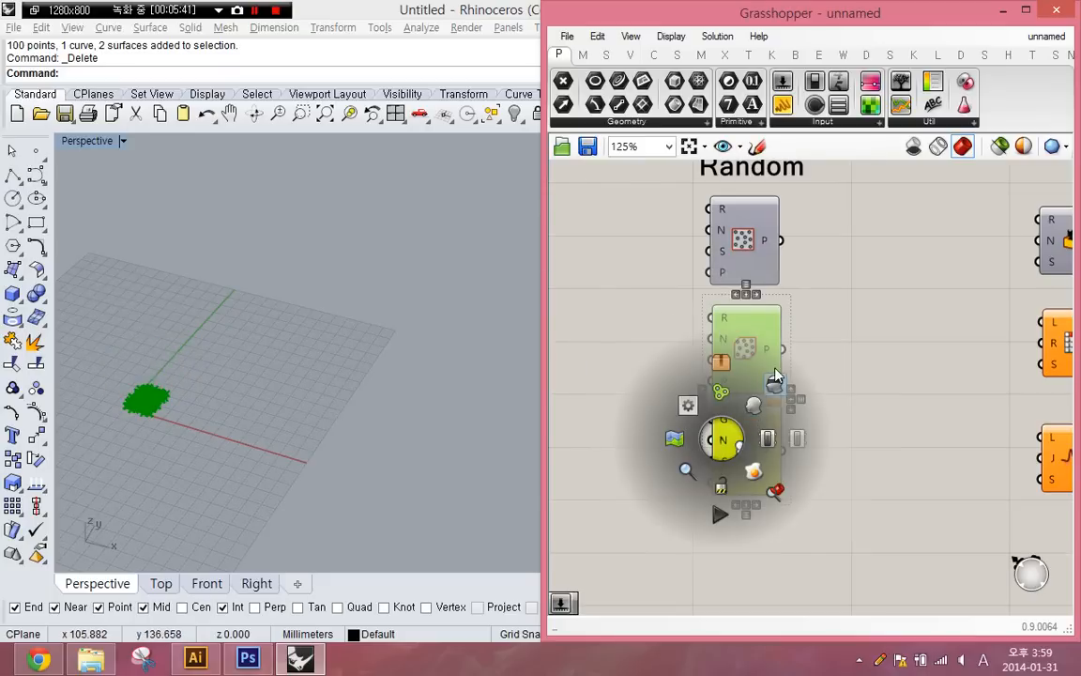
{"action": "left_click", "coordinate": [771, 382]}
{"action": "left_click", "coordinate": [802, 409]}
{"action": "left_click", "coordinate": [762, 449]}
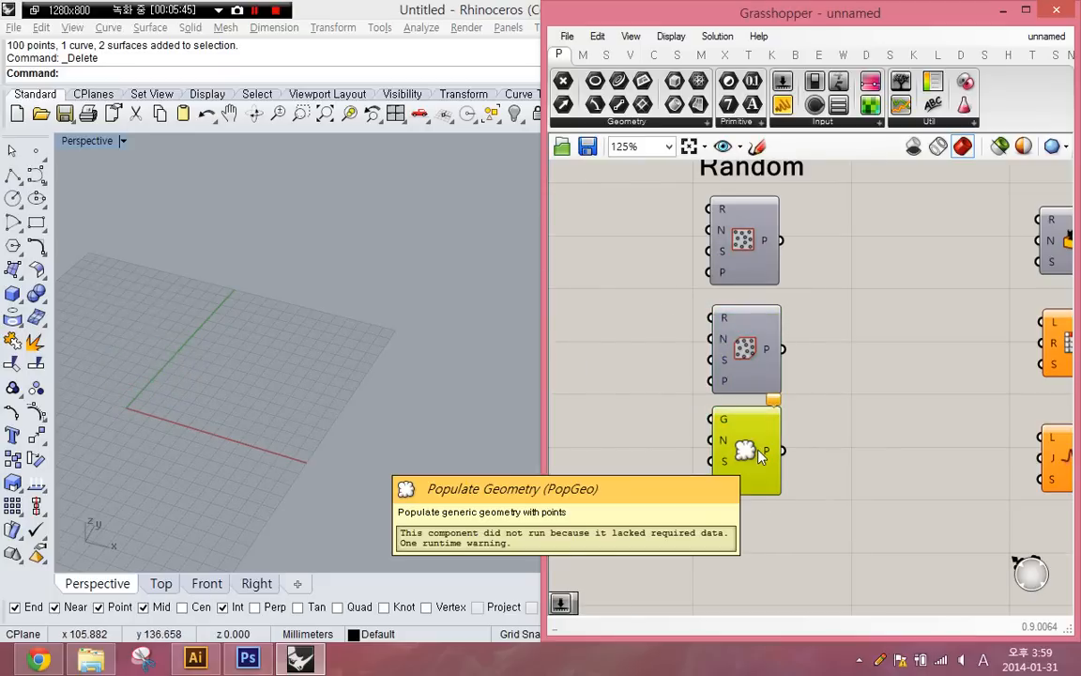
- Move the Random Reduce component down, away from Random and closer to the Jitter component
{"action": "right_click_drag", "start_coordinate": [838, 447], "coordinate": [518, 470]}
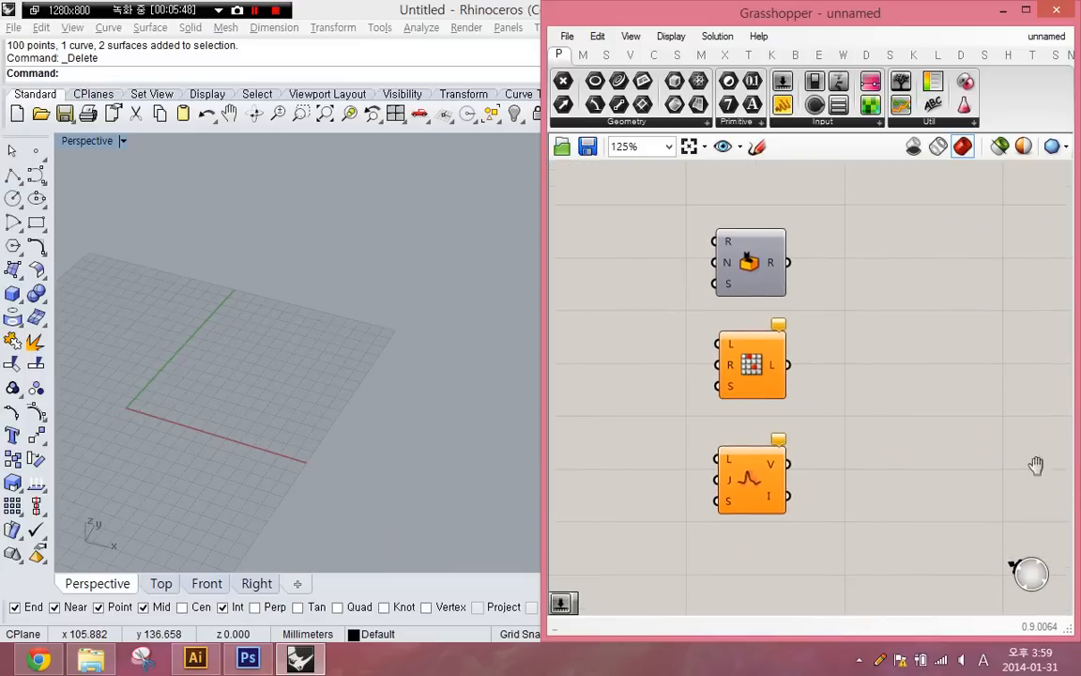
{"action": "right_click_drag", "start_coordinate": [760, 350], "coordinate": [763, 385]}
{"action": "left_click_drag", "start_coordinate": [740, 399], "coordinate": [743, 425]}
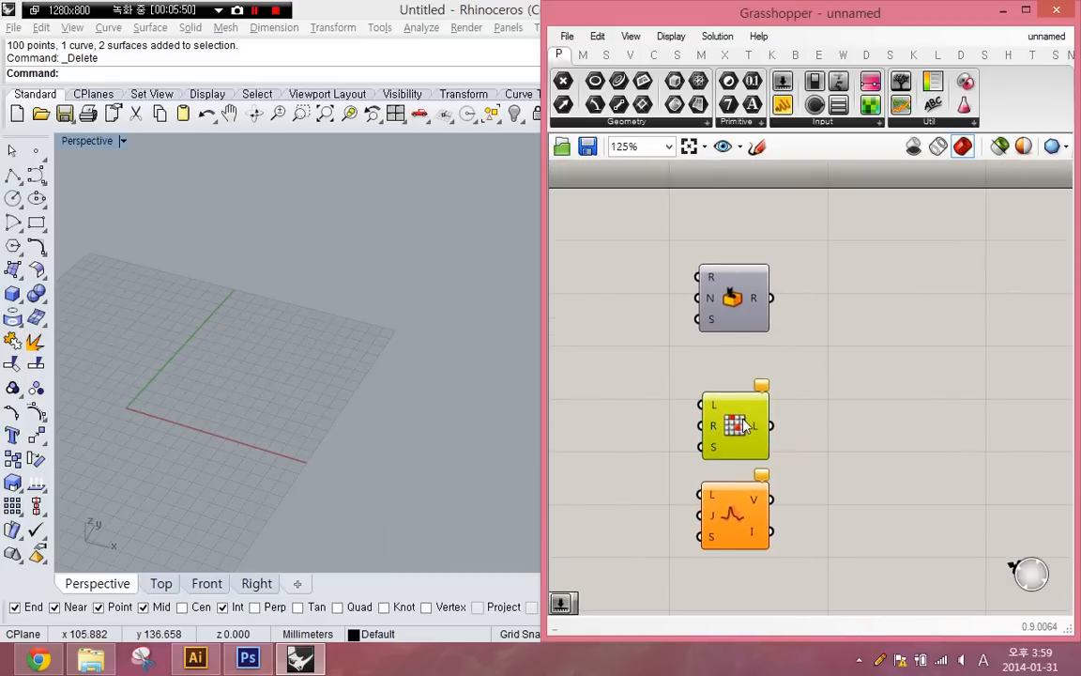
{"action": "left_click", "coordinate": [670, 429]}
{"action": "right_click_drag", "start_coordinate": [670, 429], "coordinate": [785, 403]}
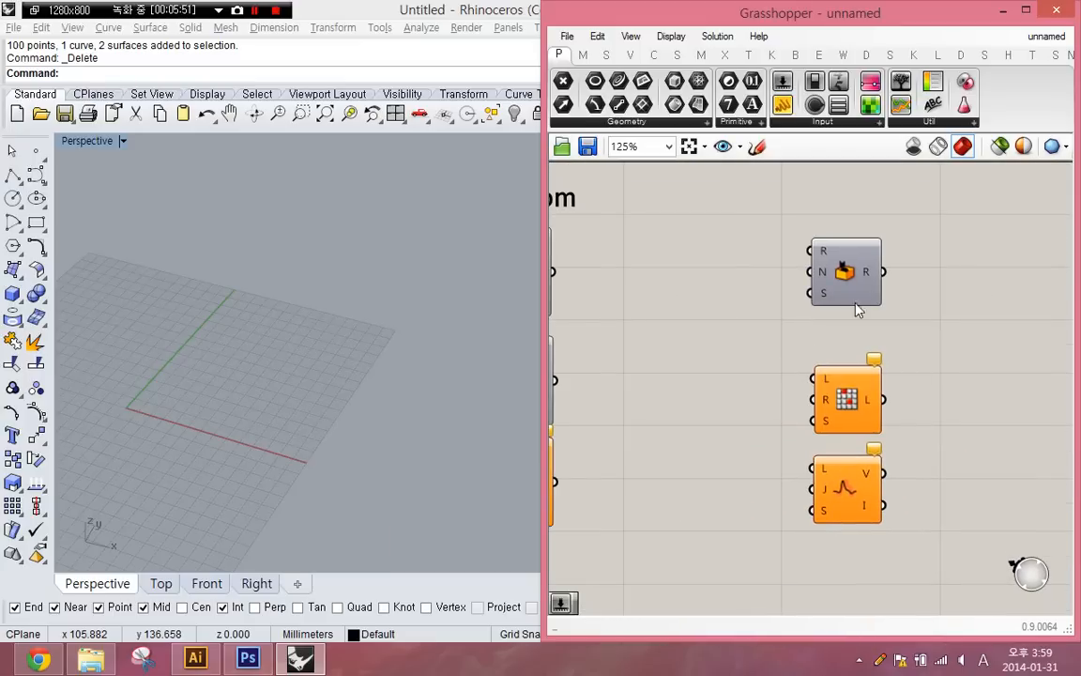
- Add a panel beside the Random component and connect Random's output to it
{"action": "scroll", "coordinate": [853, 280], "scroll_direction": "up", "scroll_amount": 4}
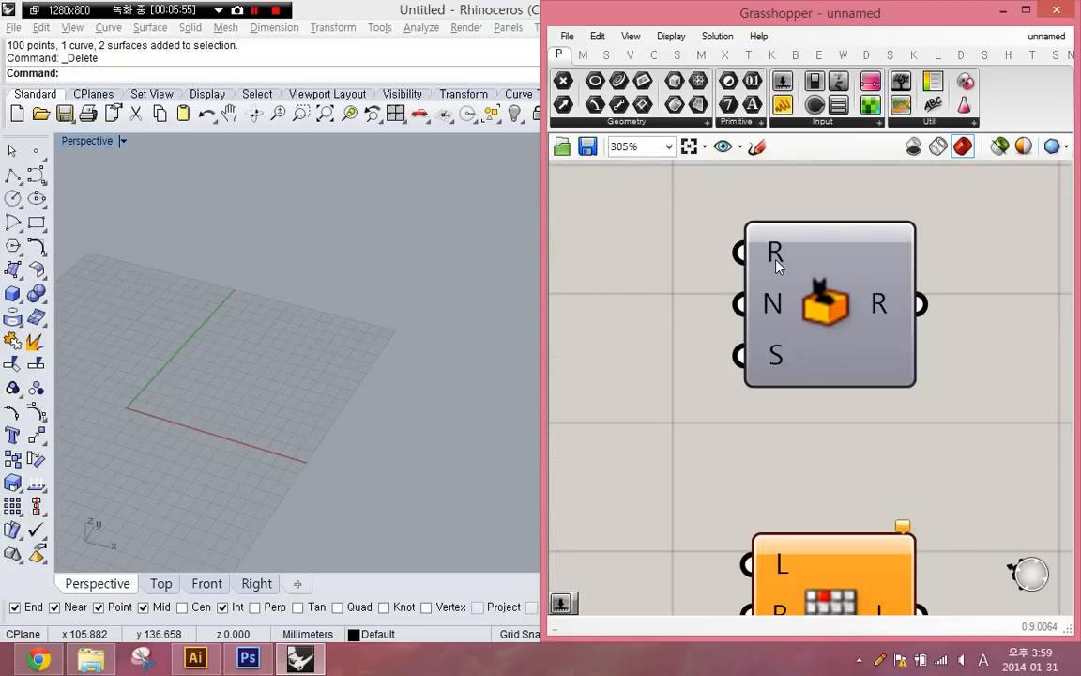
{"action": "left_click", "coordinate": [820, 299]}
{"action": "middle_click", "coordinate": [822, 295]}
{"action": "right_click", "coordinate": [799, 361]}
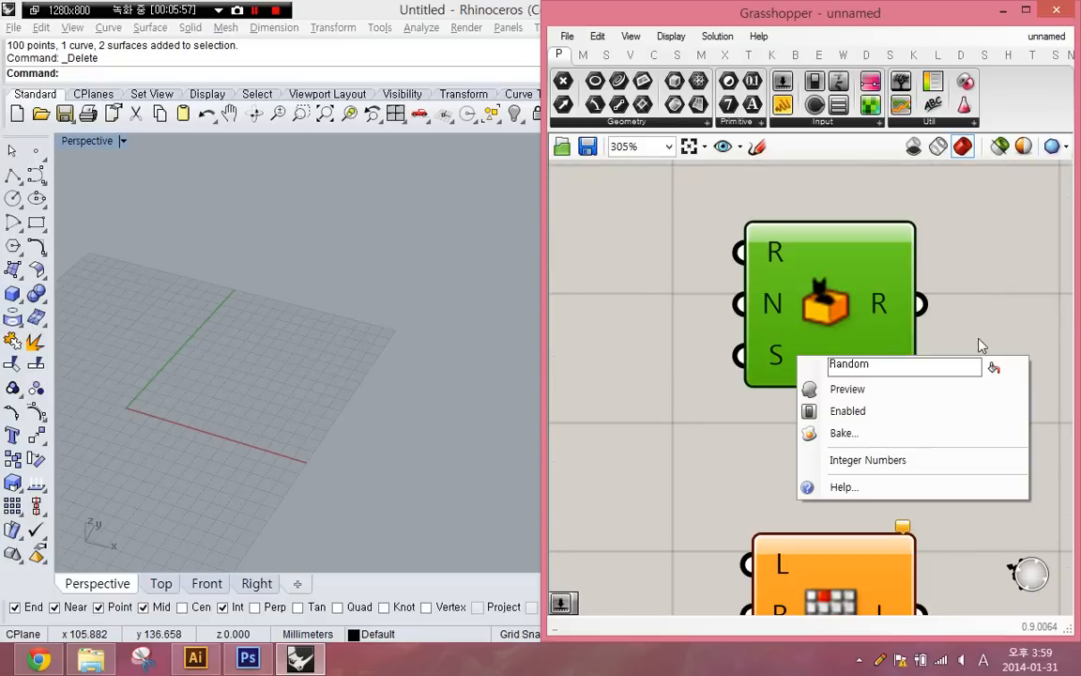
{"action": "double_click", "coordinate": [980, 343]}
{"action": "type", "text": "panel"}
{"action": "key", "text": "Return"}
{"action": "left_click_drag", "start_coordinate": [758, 378], "coordinate": [939, 384]}
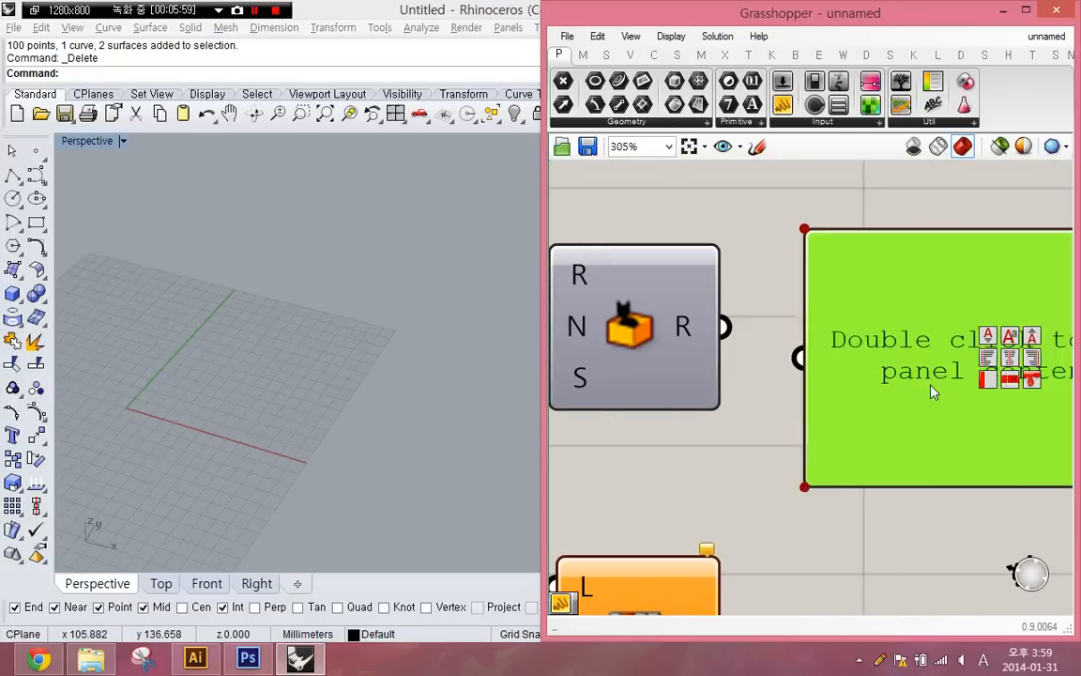
{"action": "scroll", "coordinate": [939, 390], "scroll_direction": "down", "scroll_amount": 1}
{"action": "left_click_drag", "start_coordinate": [762, 341], "coordinate": [832, 366]}
{"action": "left_click", "coordinate": [706, 369]}
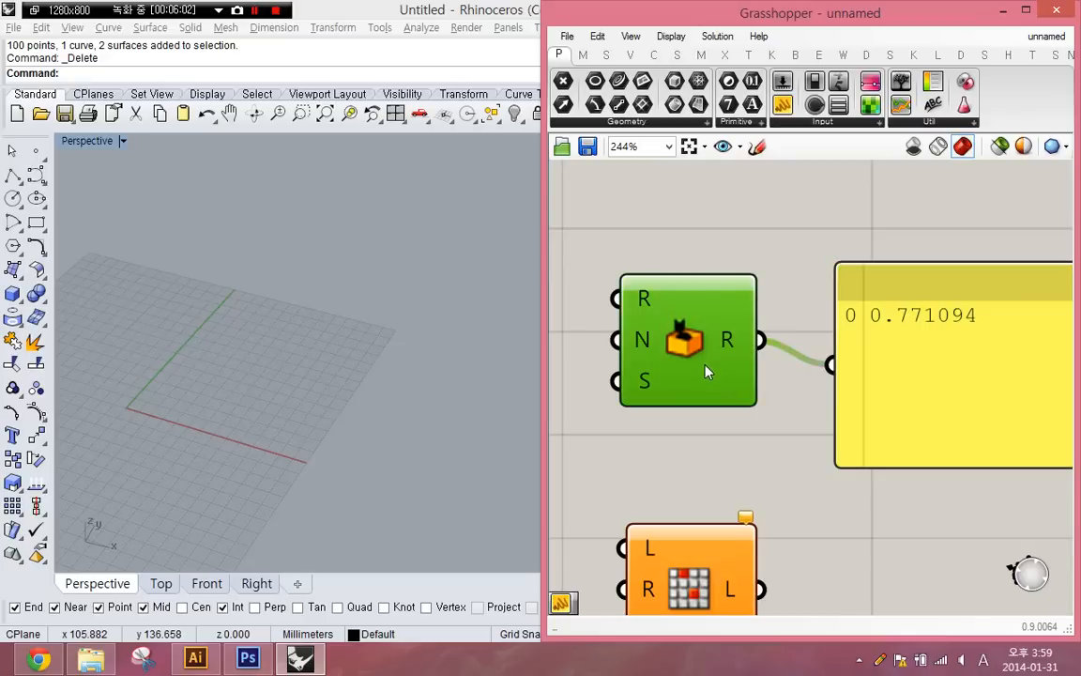
{"action": "left_click_drag", "start_coordinate": [706, 368], "coordinate": [704, 381]}
- Set the domain of Random's R input to 0.0 To 10
{"action": "right_click", "coordinate": [641, 323]}
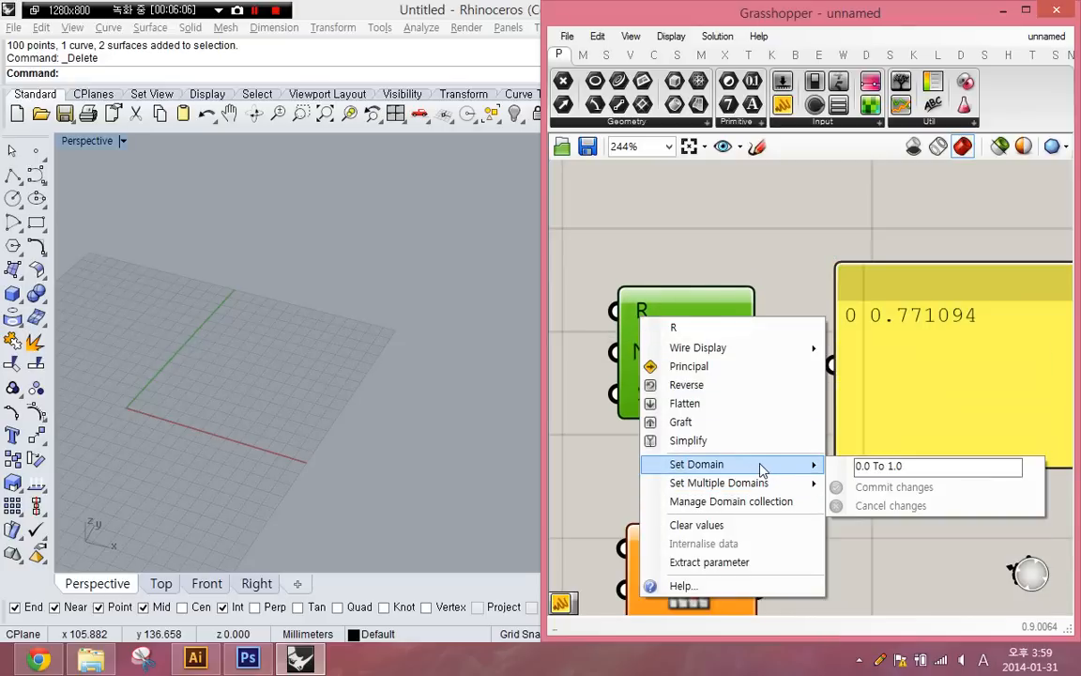
{"action": "left_click", "coordinate": [929, 465]}
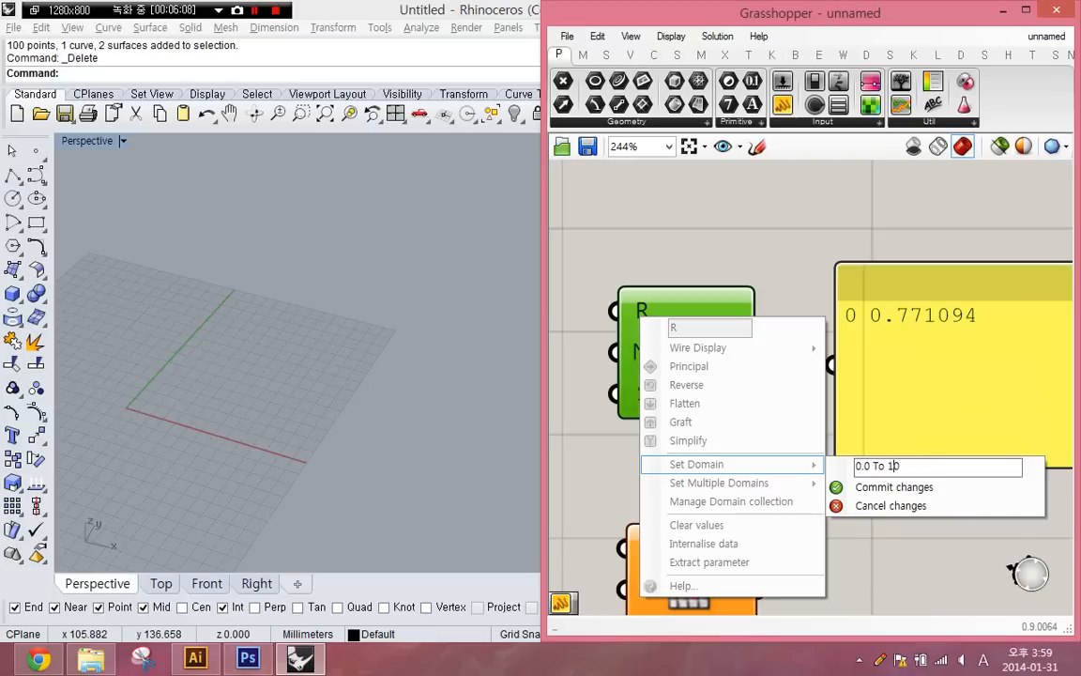
{"action": "left_click", "coordinate": [892, 487]}
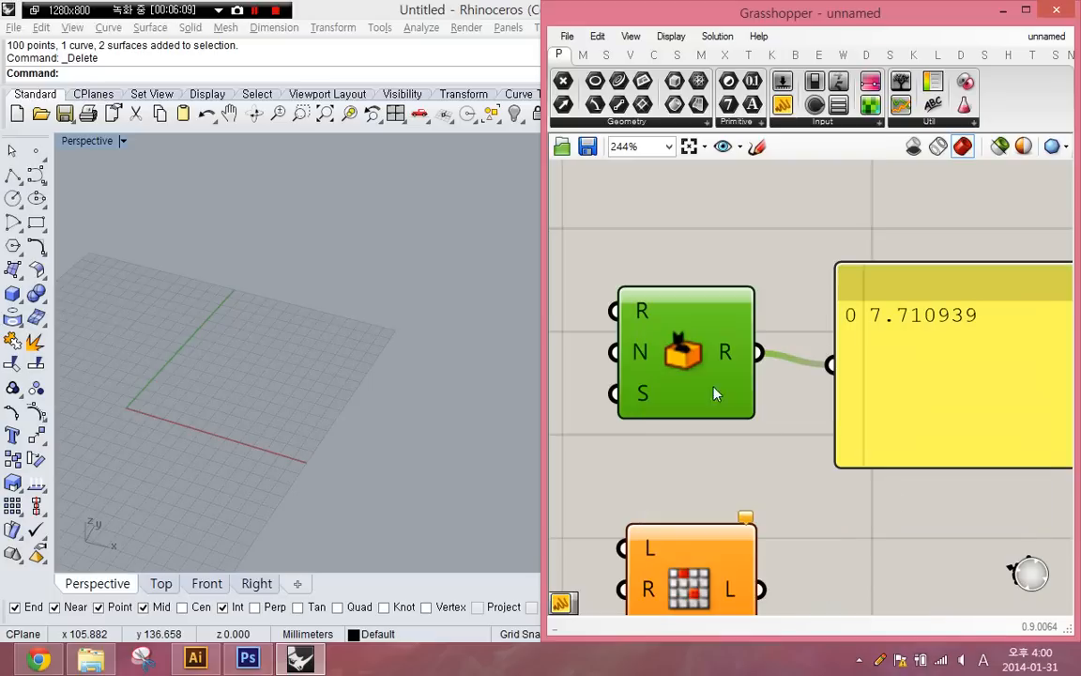
- Set Random's N input to 3 so it generates three values
{"action": "right_click", "coordinate": [633, 354]}
{"action": "mouse_move", "coordinate": [730, 527]}
{"action": "mouse_move", "coordinate": [675, 510]}
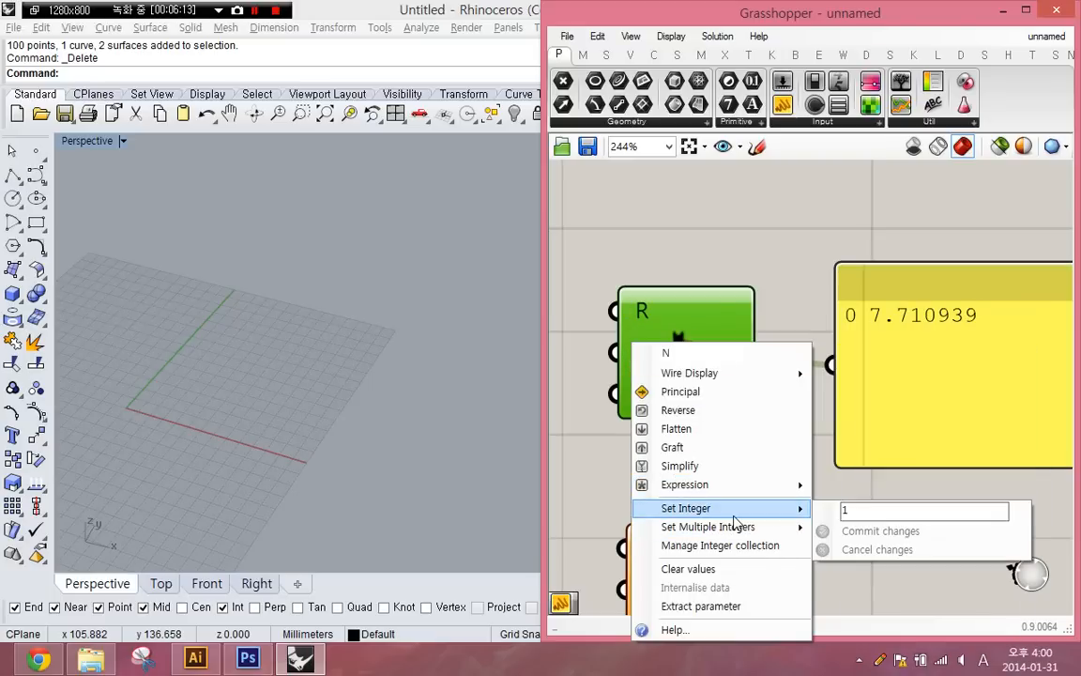
{"action": "type", "text": "3"}
{"action": "left_click", "coordinate": [869, 531]}
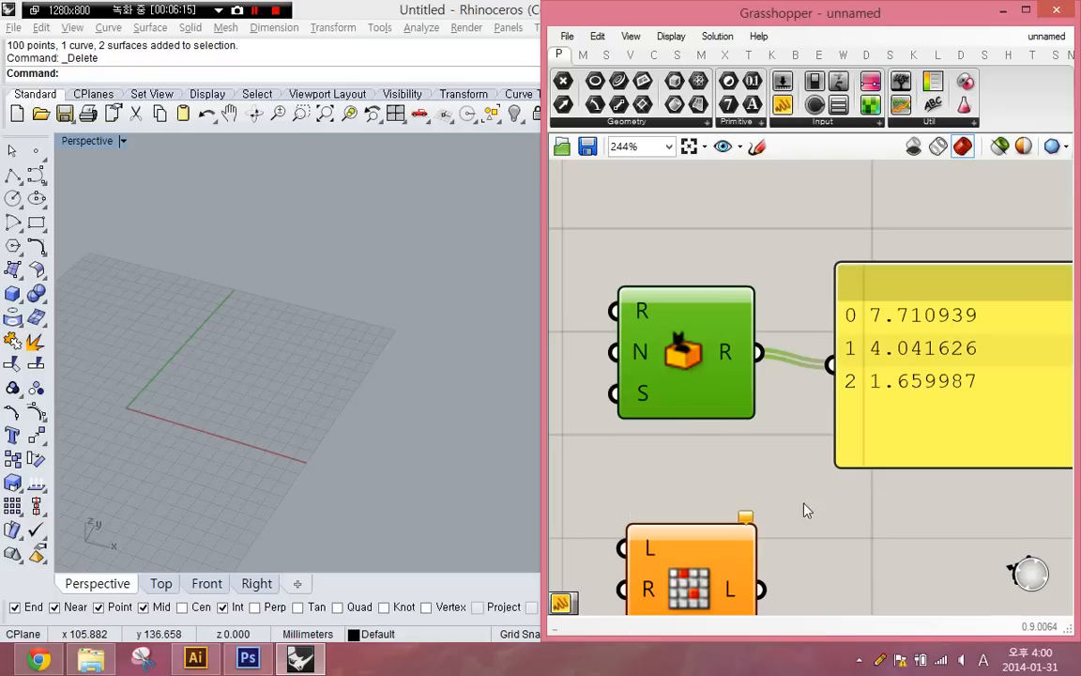
- Set Random's seed input S to 1
{"action": "right_click", "coordinate": [642, 394]}
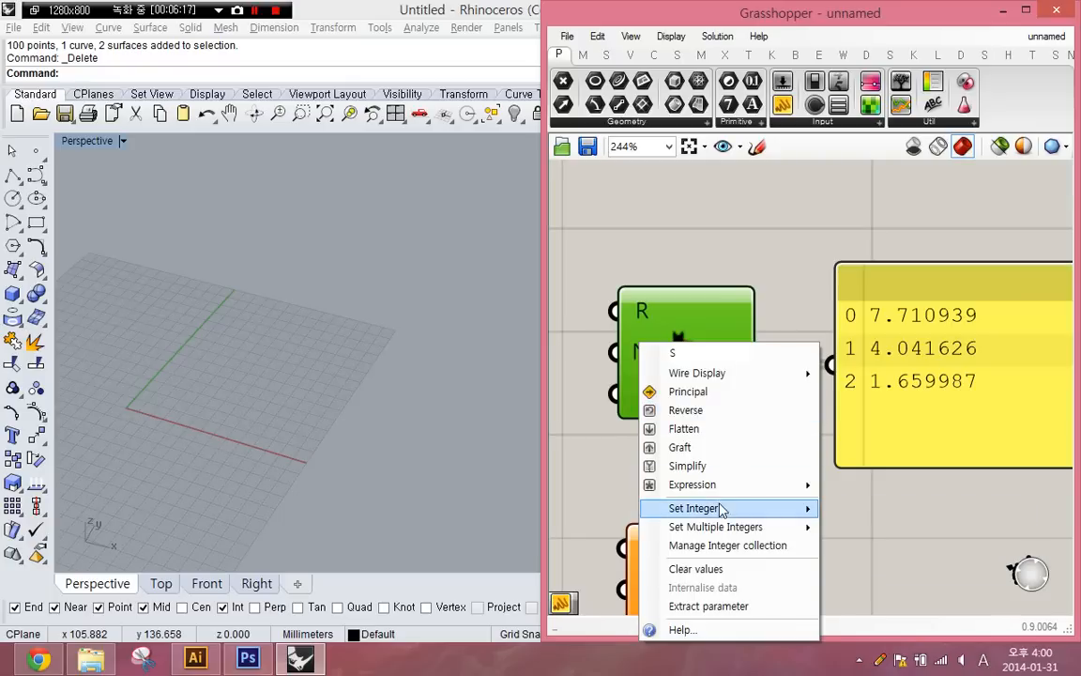
{"action": "mouse_move", "coordinate": [802, 509]}
{"action": "type", "text": "1"}
{"action": "left_click", "coordinate": [849, 531]}
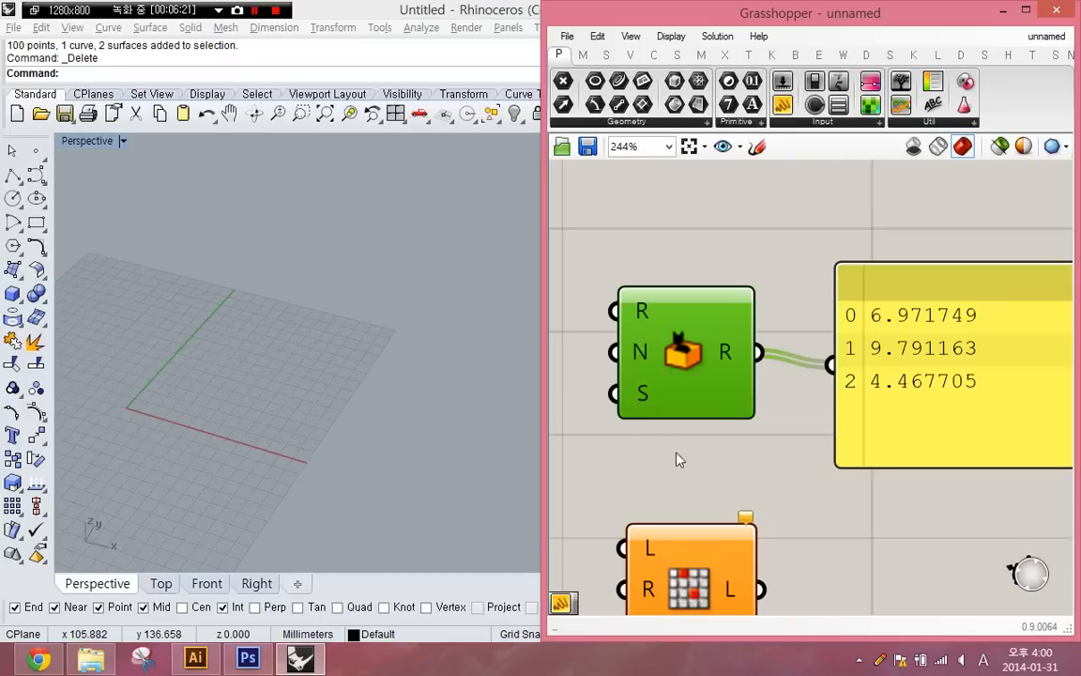
- Move the panel farther from Random and place an Integer parameter in the gap
{"action": "left_click", "coordinate": [796, 464]}
{"action": "right_click_drag", "start_coordinate": [795, 462], "coordinate": [764, 441]}
{"action": "scroll", "coordinate": [809, 474], "scroll_direction": "down", "scroll_amount": 1}
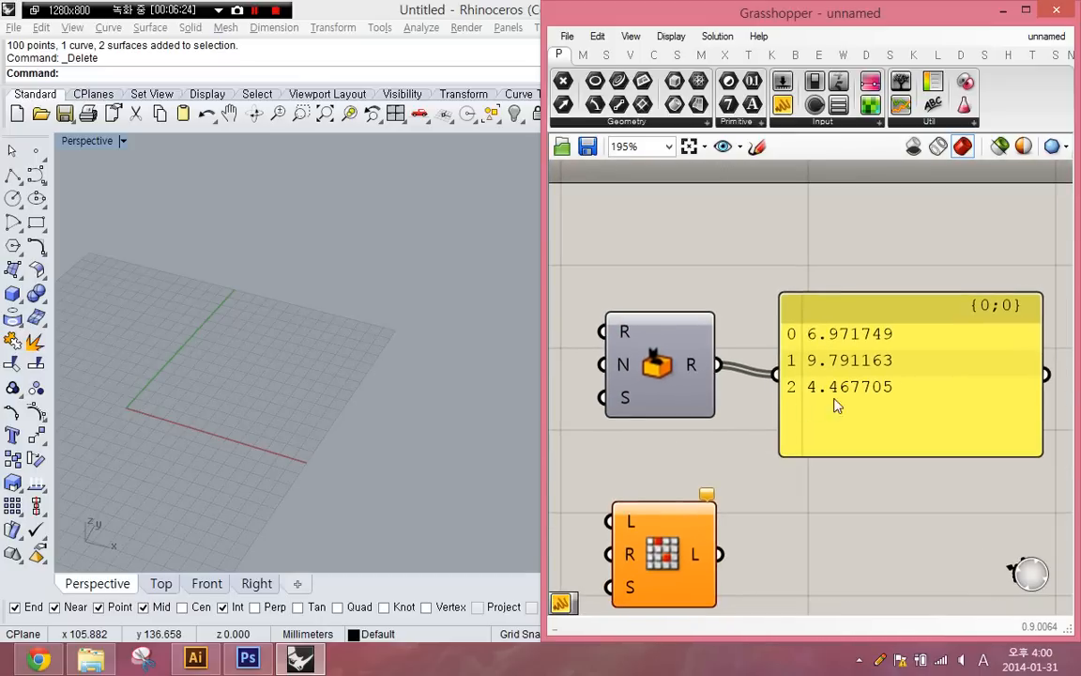
{"action": "left_click_drag", "start_coordinate": [834, 403], "coordinate": [928, 360]}
{"action": "double_click", "coordinate": [796, 406]}
{"action": "type", "text": "INTEGER"}
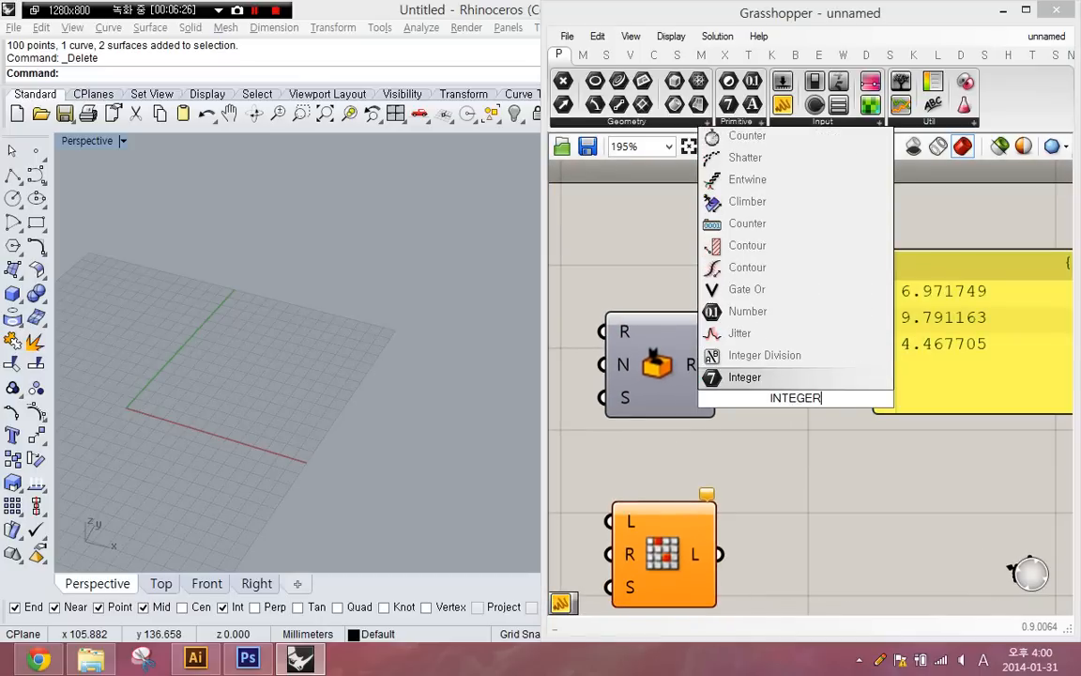
{"action": "key", "text": "Return"}
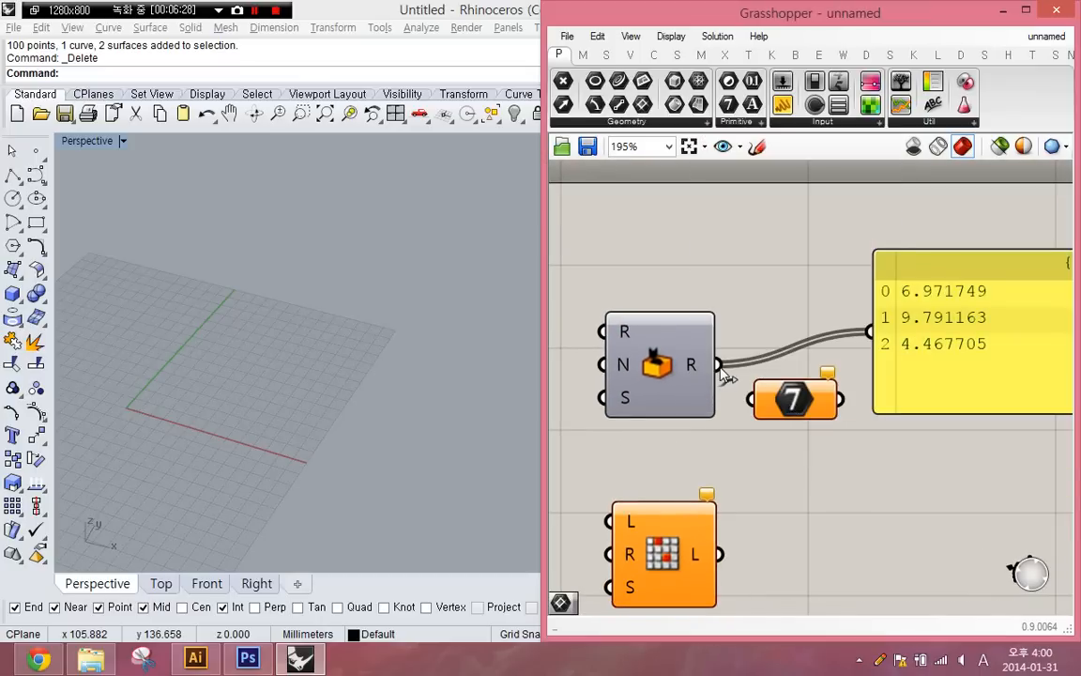
- Connect Random's output to the Integer parameter and feed the Integer output into the panel
{"action": "left_click_drag", "start_coordinate": [720, 368], "coordinate": [751, 400]}
{"action": "left_click_drag", "start_coordinate": [615, 351], "coordinate": [592, 370]}
{"action": "left_click_drag", "start_coordinate": [791, 406], "coordinate": [869, 331]}
{"action": "right_click_drag", "start_coordinate": [757, 410], "coordinate": [692, 418]}
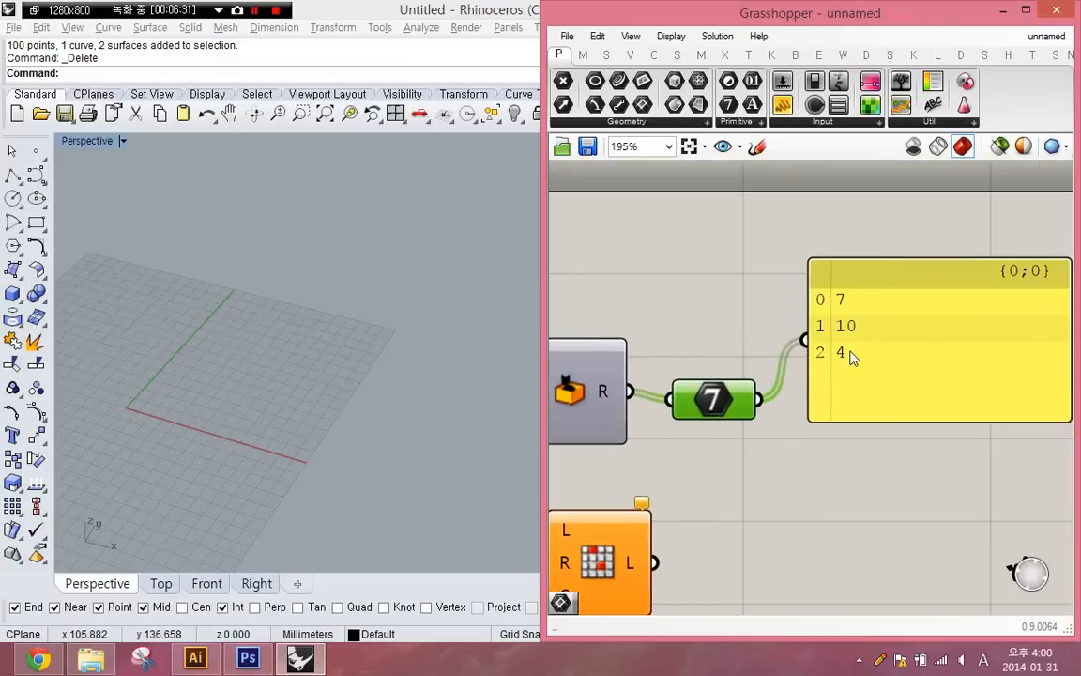
{"action": "left_click_drag", "start_coordinate": [852, 356], "coordinate": [850, 396]}
{"action": "left_click", "coordinate": [765, 415]}
{"action": "right_click_drag", "start_coordinate": [768, 413], "coordinate": [807, 363]}
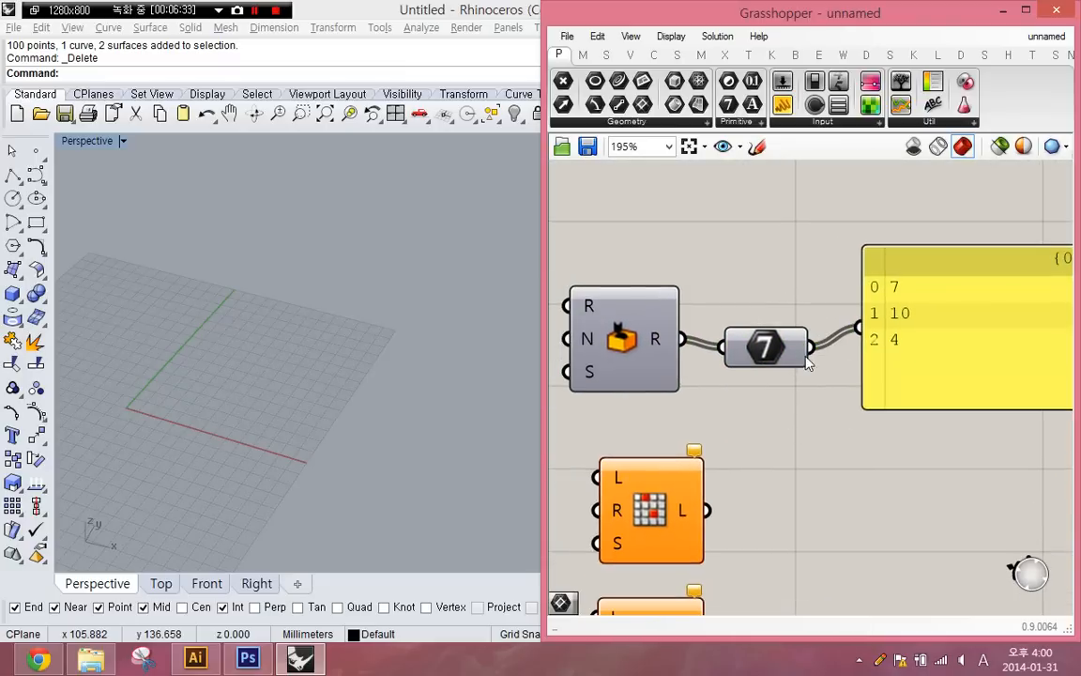
- Delete the Integer parameter and the panel, and move Random to the side of Random Reduce
{"action": "left_click_drag", "start_coordinate": [919, 431], "coordinate": [766, 298]}
{"action": "key", "text": "Delete"}
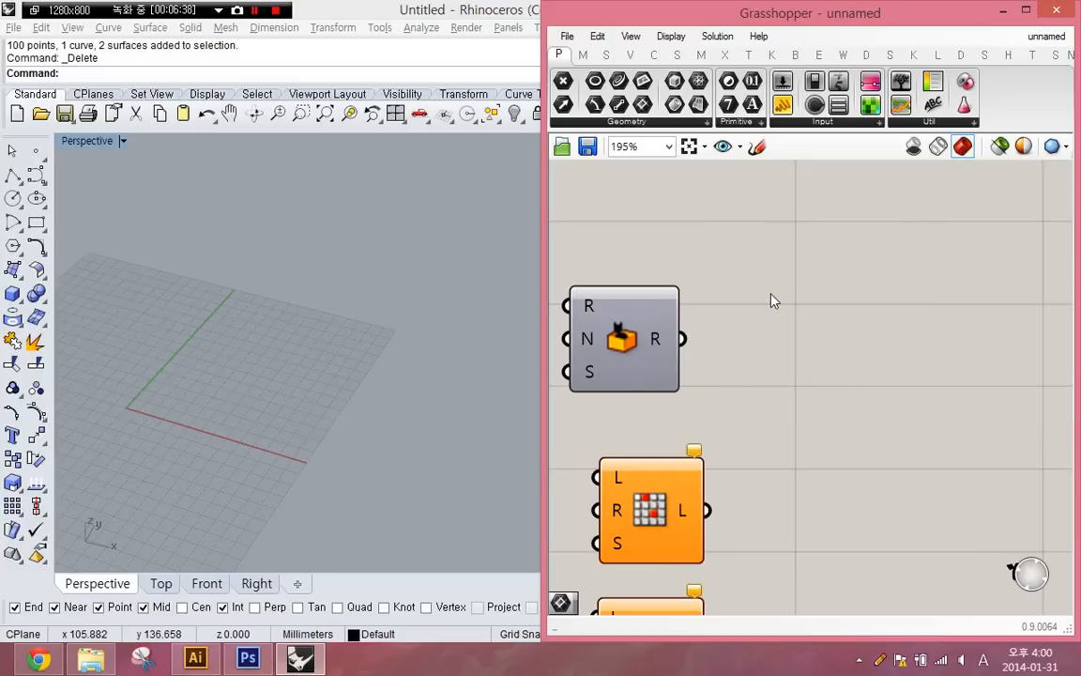
{"action": "right_click_drag", "start_coordinate": [676, 453], "coordinate": [850, 330]}
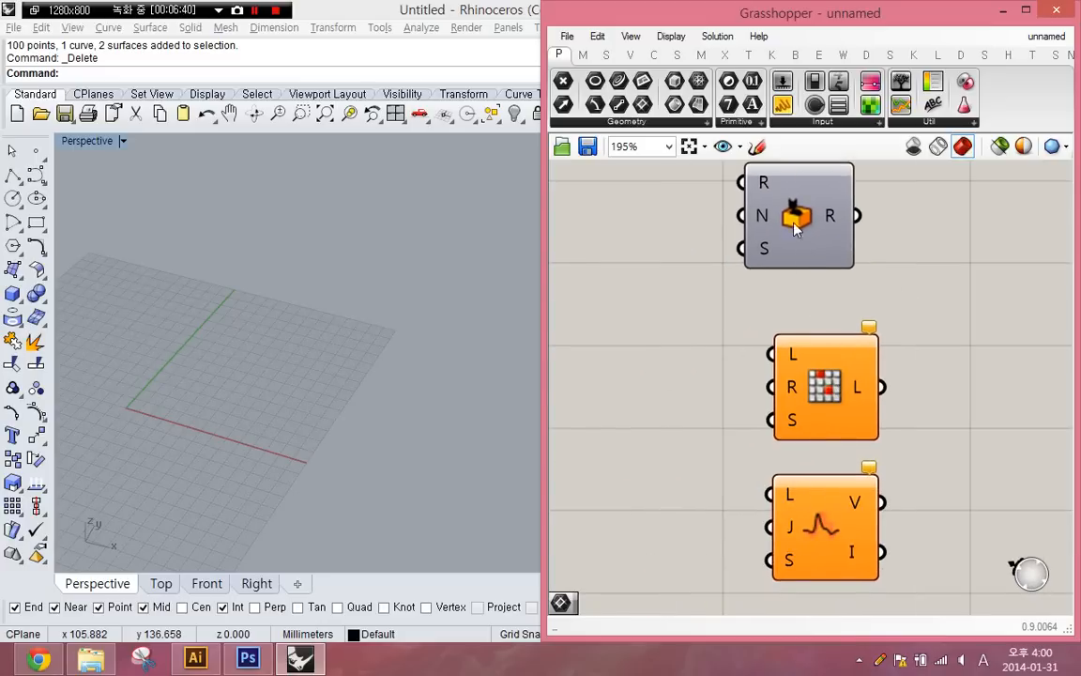
{"action": "left_click_drag", "start_coordinate": [793, 228], "coordinate": [643, 267]}
- Add a new panel above Random Reduce, connect Random's output to it, and move Random below the panel
{"action": "double_click", "coordinate": [743, 213]}
{"action": "type", "text": "\""}
{"action": "key", "text": "Return"}
{"action": "left_click_drag", "start_coordinate": [742, 214], "coordinate": [866, 203]}
{"action": "left_click_drag", "start_coordinate": [700, 244], "coordinate": [727, 200]}
{"action": "left_click_drag", "start_coordinate": [654, 263], "coordinate": [629, 347]}
- Increase the integer on Random's N input so it generates a longer list of values
{"action": "right_click", "coordinate": [582, 316]}
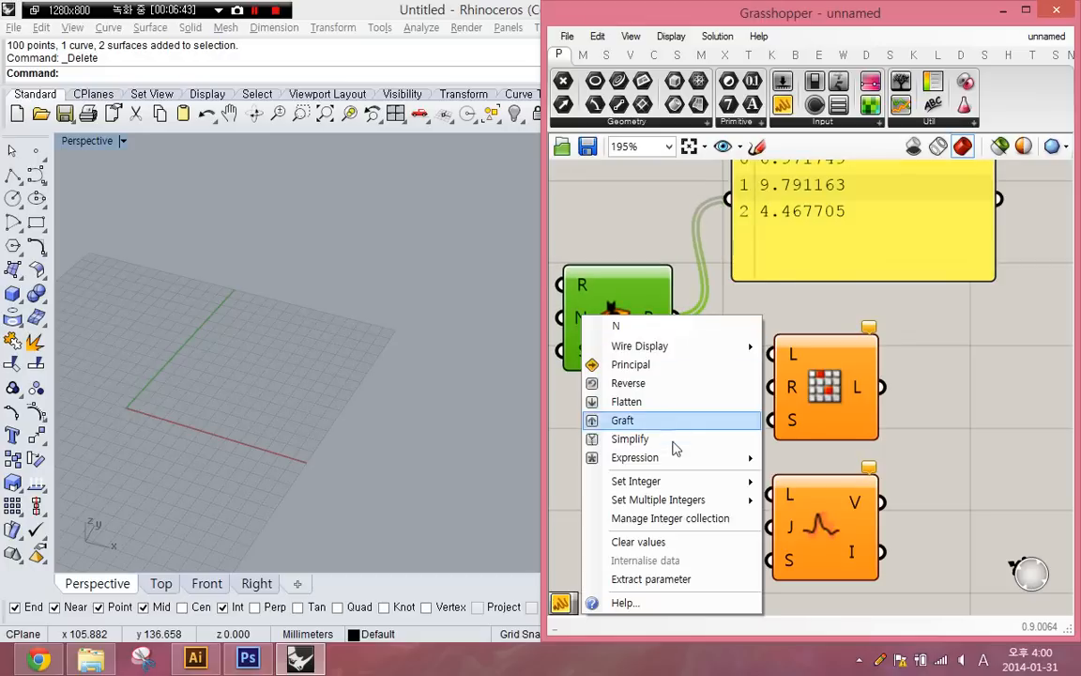
{"action": "mouse_move", "coordinate": [666, 481]}
{"action": "left_click", "coordinate": [798, 483]}
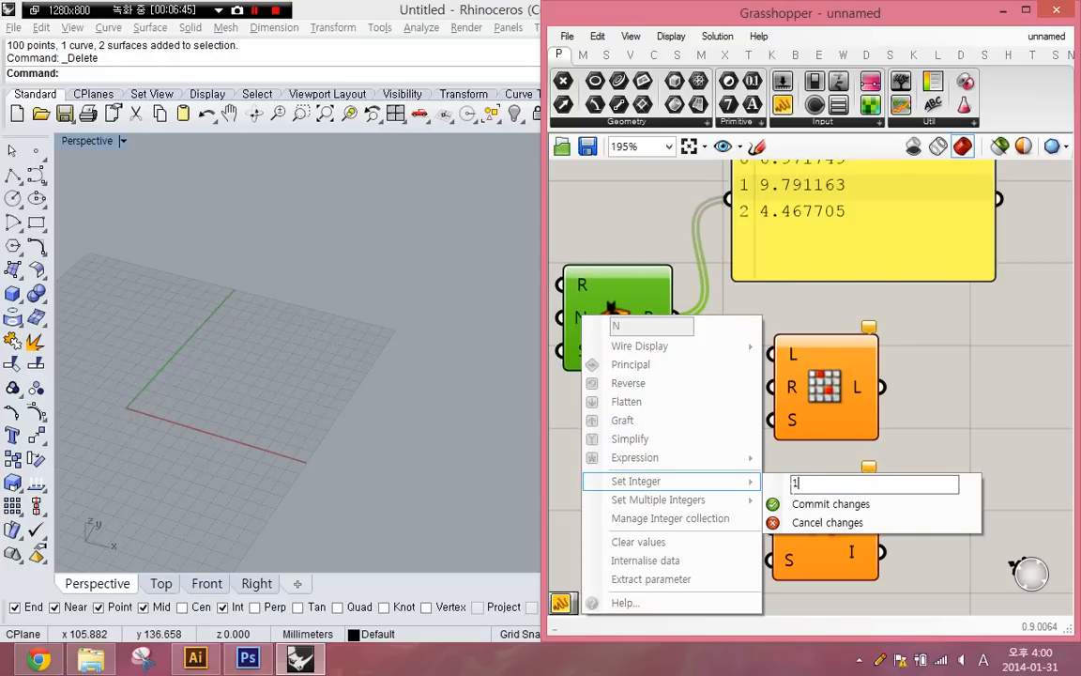
{"action": "left_click", "coordinate": [797, 504]}
{"action": "right_click_drag", "start_coordinate": [918, 276], "coordinate": [862, 315]}
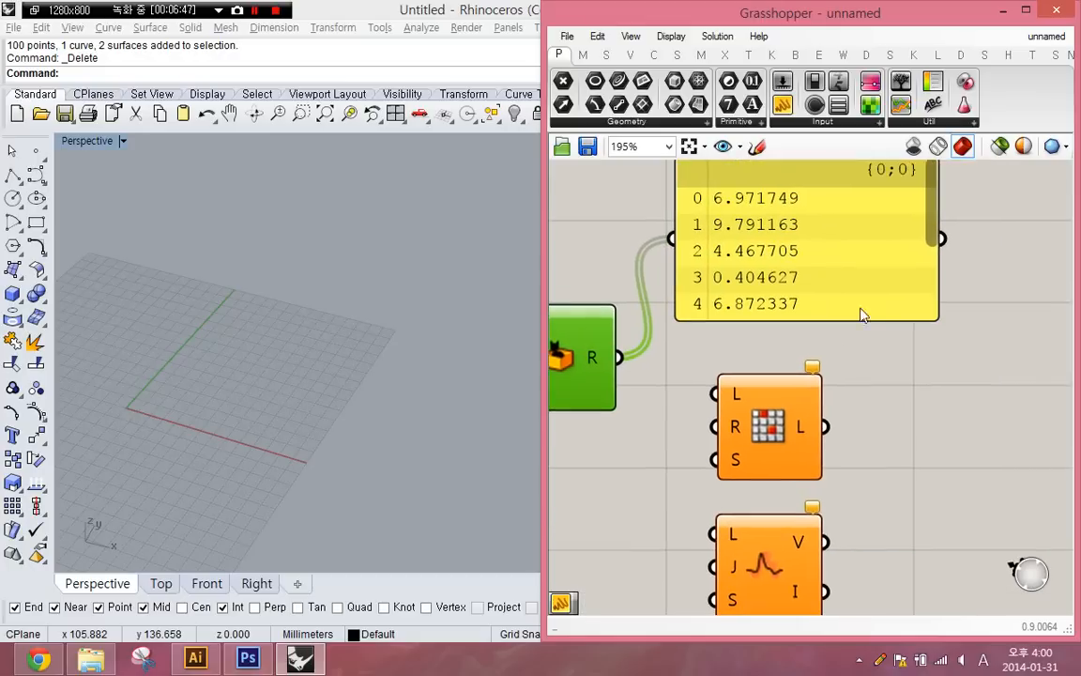
- Make the panel with Random's values narrower and taller to fit the whole list, and move Random Reduce clear of it
{"action": "left_click_drag", "start_coordinate": [936, 317], "coordinate": [826, 488]}
{"action": "left_click_drag", "start_coordinate": [717, 371], "coordinate": [850, 277]}
{"action": "left_click_drag", "start_coordinate": [782, 447], "coordinate": [1074, 474]}
{"action": "scroll", "coordinate": [1016, 451], "scroll_direction": "up", "scroll_amount": 3}
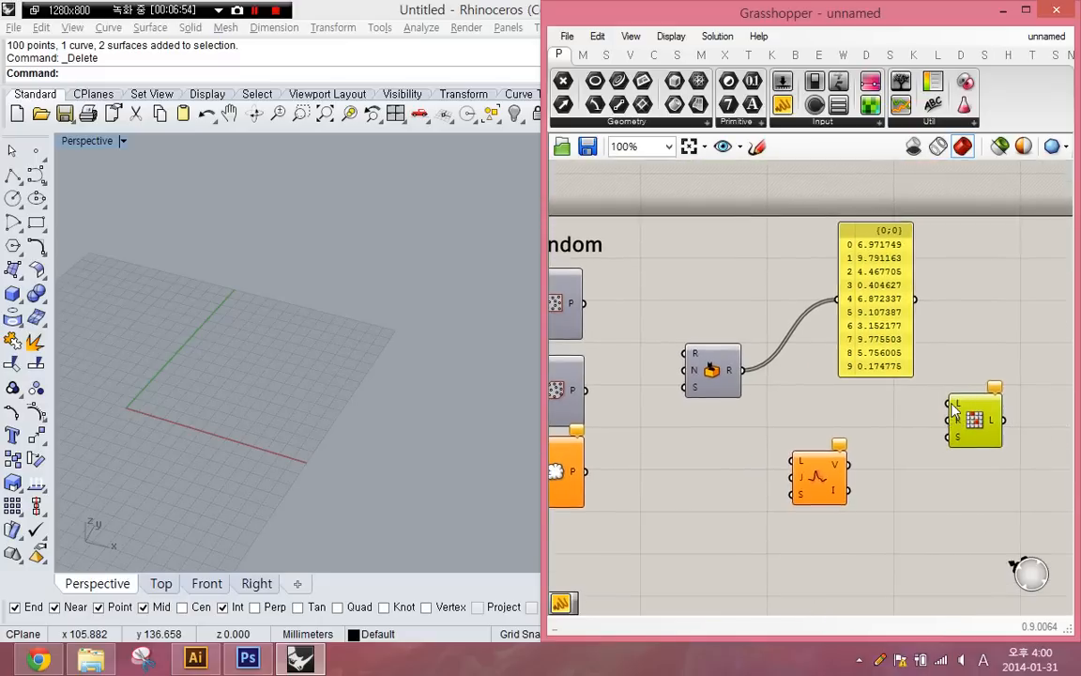
- Connect Random's output to Random Reduce's list input and feed a new slider set to 3 into its Reduction input
{"action": "left_click_drag", "start_coordinate": [957, 403], "coordinate": [625, 350]}
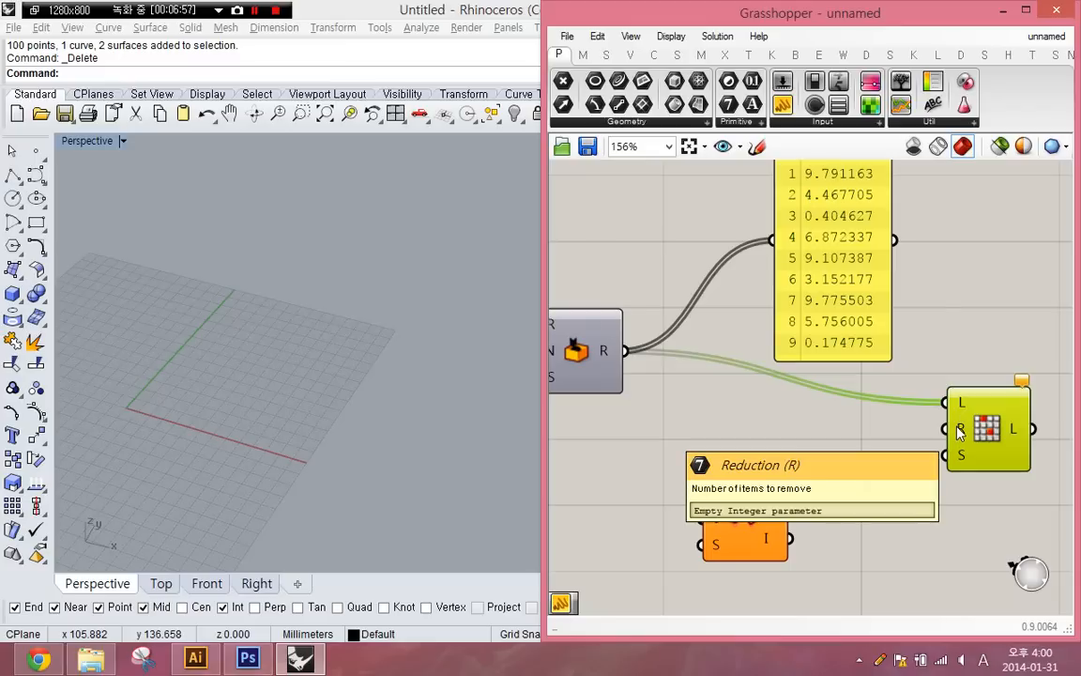
{"action": "left_click", "coordinate": [863, 451]}
{"action": "double_click", "coordinate": [863, 444]}
{"action": "type", "text": "3"}
{"action": "key", "text": "Return"}
{"action": "left_click_drag", "start_coordinate": [939, 445], "coordinate": [848, 438]}
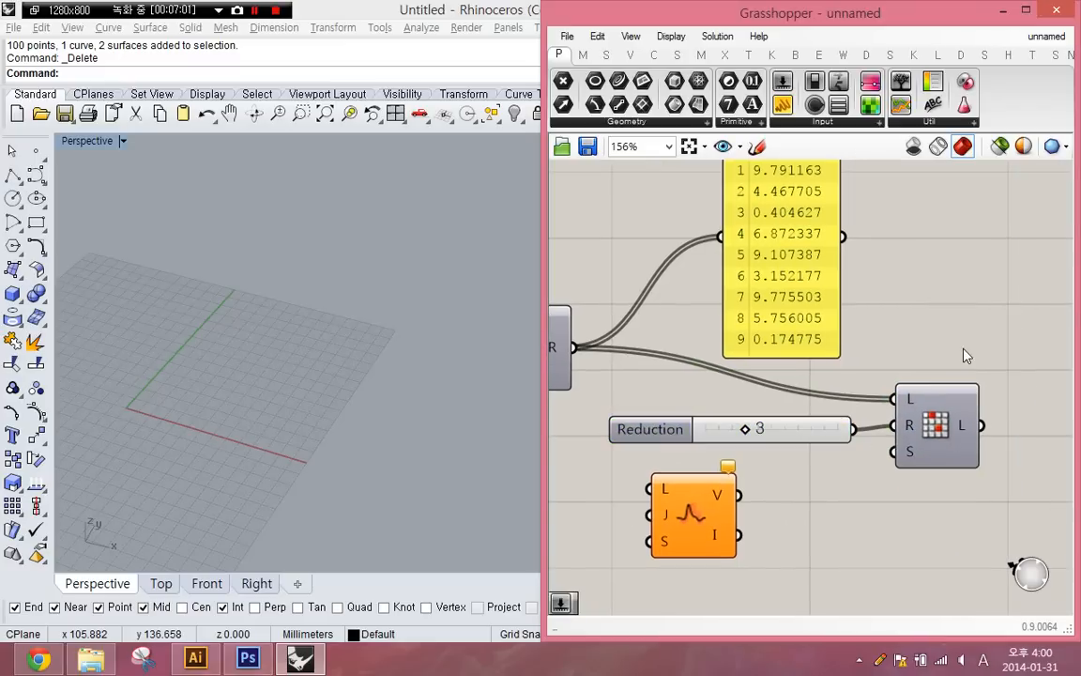
- Add a panel beside Random Reduce and connect the reduced list output to it
{"action": "double_click", "coordinate": [929, 329]}
{"action": "type", "text": "Panel"}
{"action": "key", "text": "Return"}
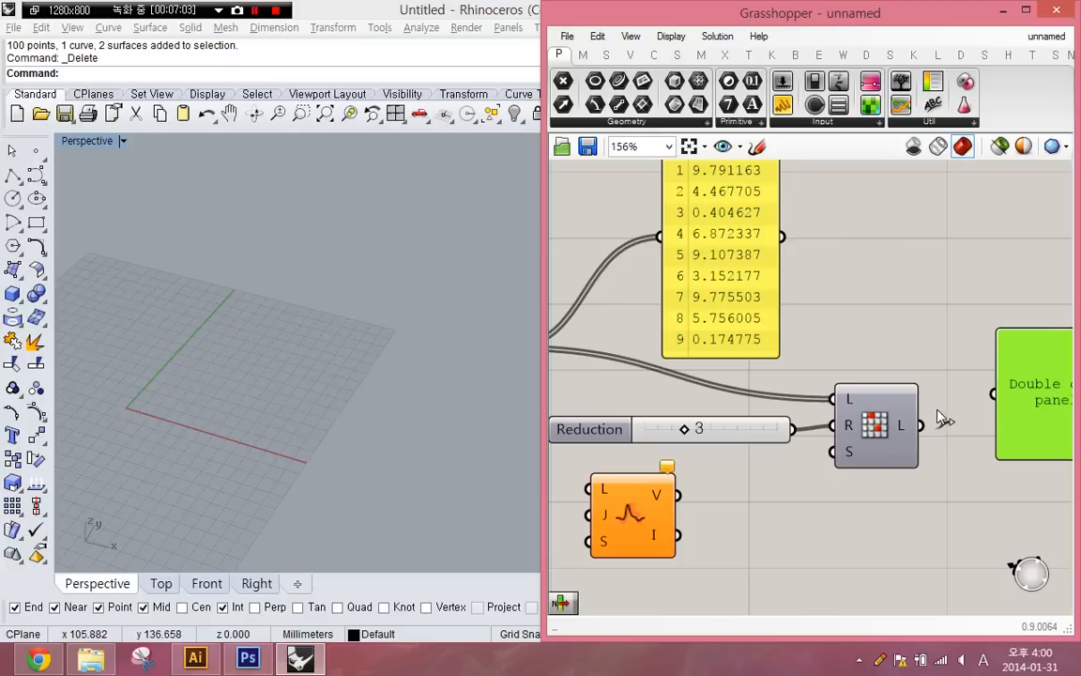
{"action": "left_click_drag", "start_coordinate": [921, 425], "coordinate": [993, 393]}
- Compare the reduced list with the original list and resize the result panel to fit its remaining items
{"action": "scroll", "coordinate": [835, 370], "scroll_direction": "down", "scroll_amount": 3}
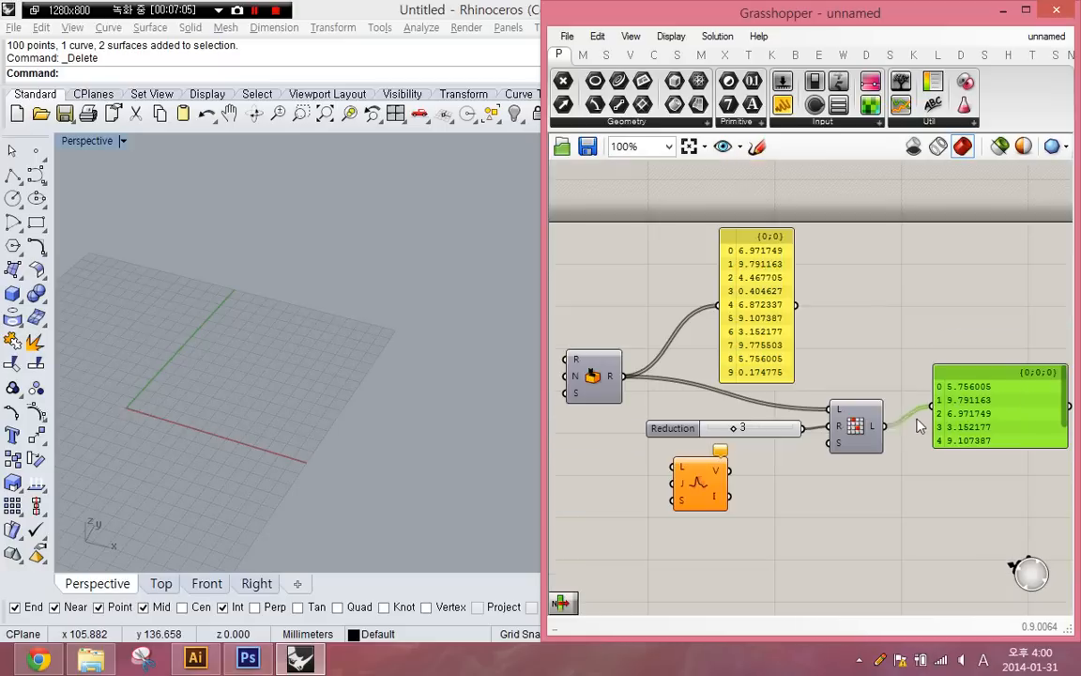
{"action": "right_click_drag", "start_coordinate": [882, 386], "coordinate": [838, 367]}
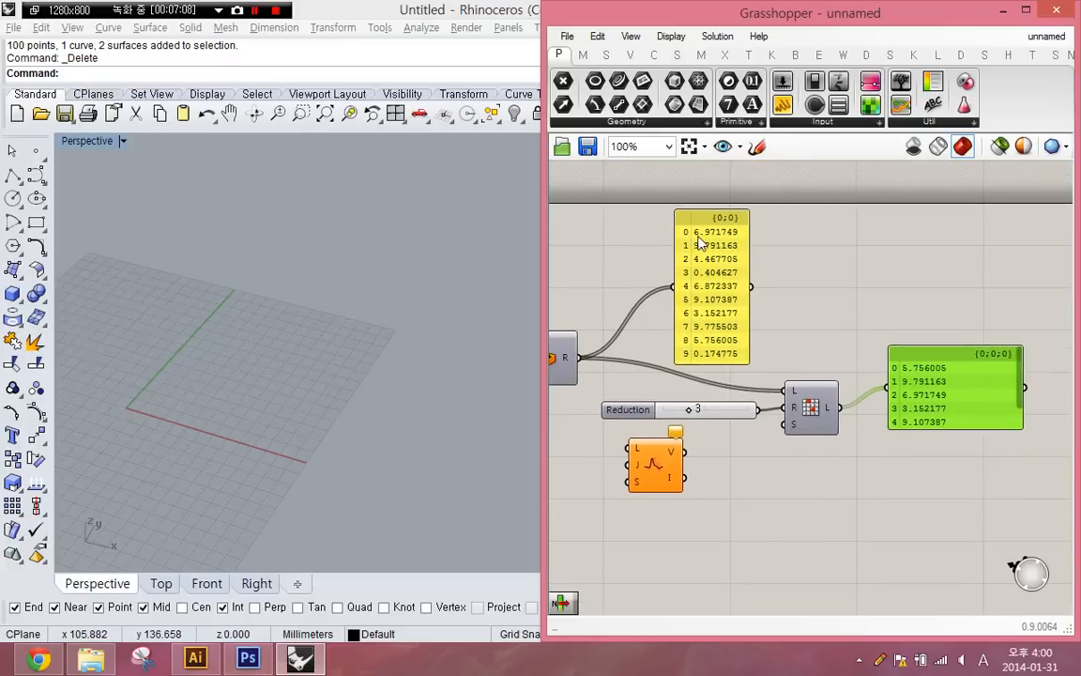
{"action": "scroll", "coordinate": [802, 335], "scroll_direction": "up", "scroll_amount": 1}
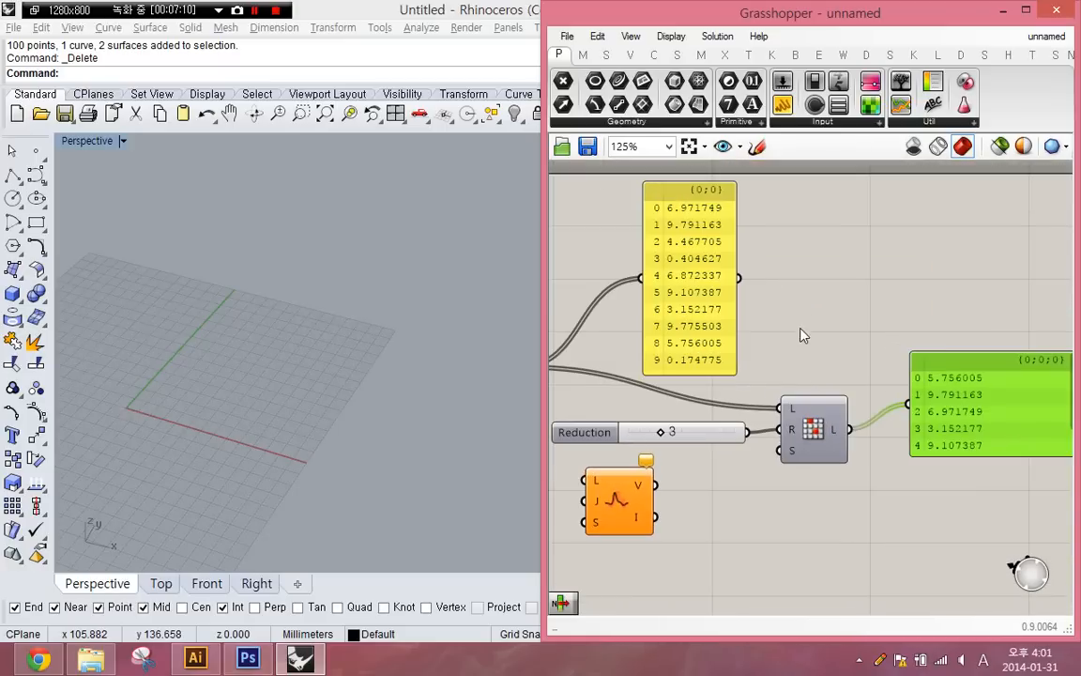
{"action": "right_click_drag", "start_coordinate": [809, 342], "coordinate": [785, 328]}
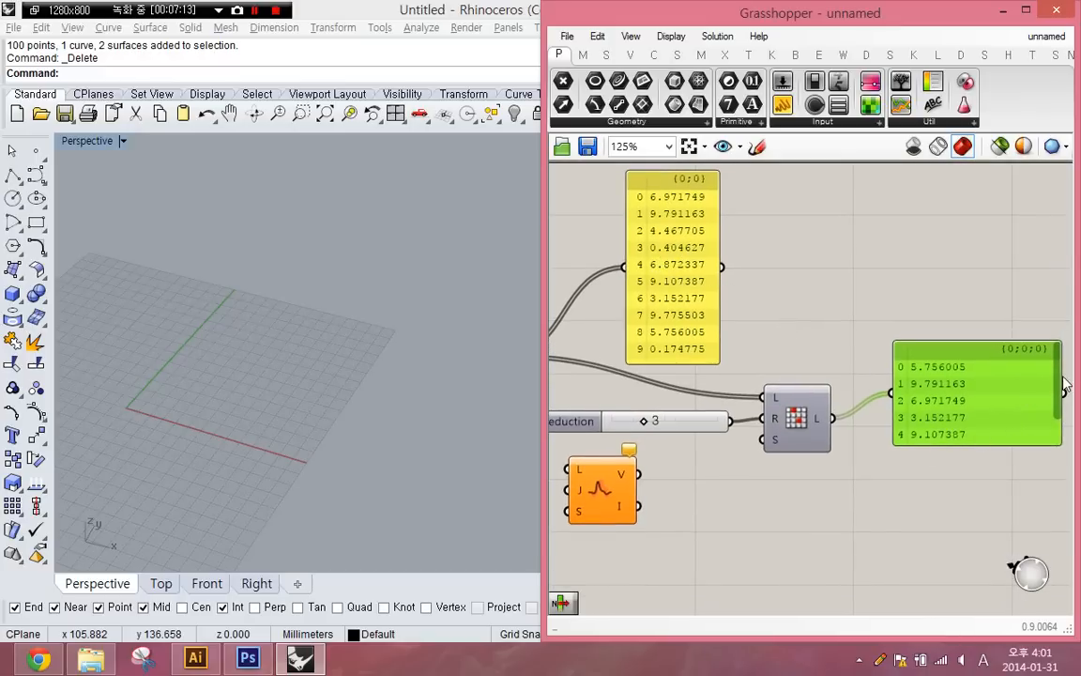
{"action": "scroll", "coordinate": [1060, 386], "scroll_direction": "down", "scroll_amount": 1}
{"action": "left_click", "coordinate": [907, 462]}
{"action": "scroll", "coordinate": [903, 451], "scroll_direction": "up", "scroll_amount": 5}
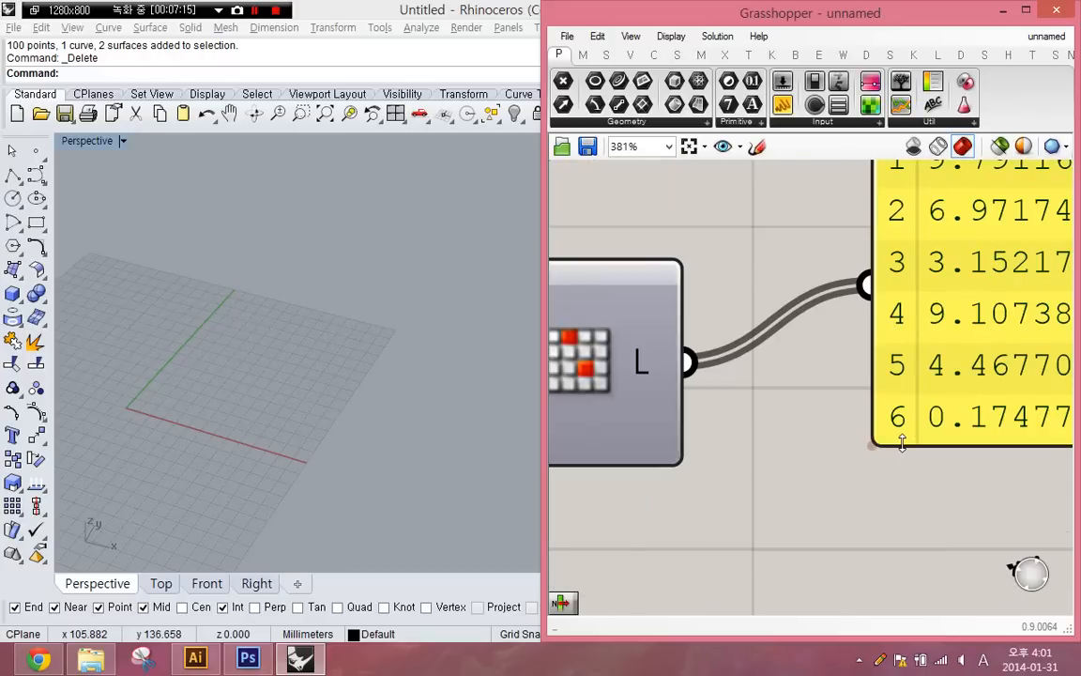
{"action": "scroll", "coordinate": [831, 451], "scroll_direction": "down", "scroll_amount": 3}
{"action": "right_click_drag", "start_coordinate": [682, 369], "coordinate": [797, 348]}
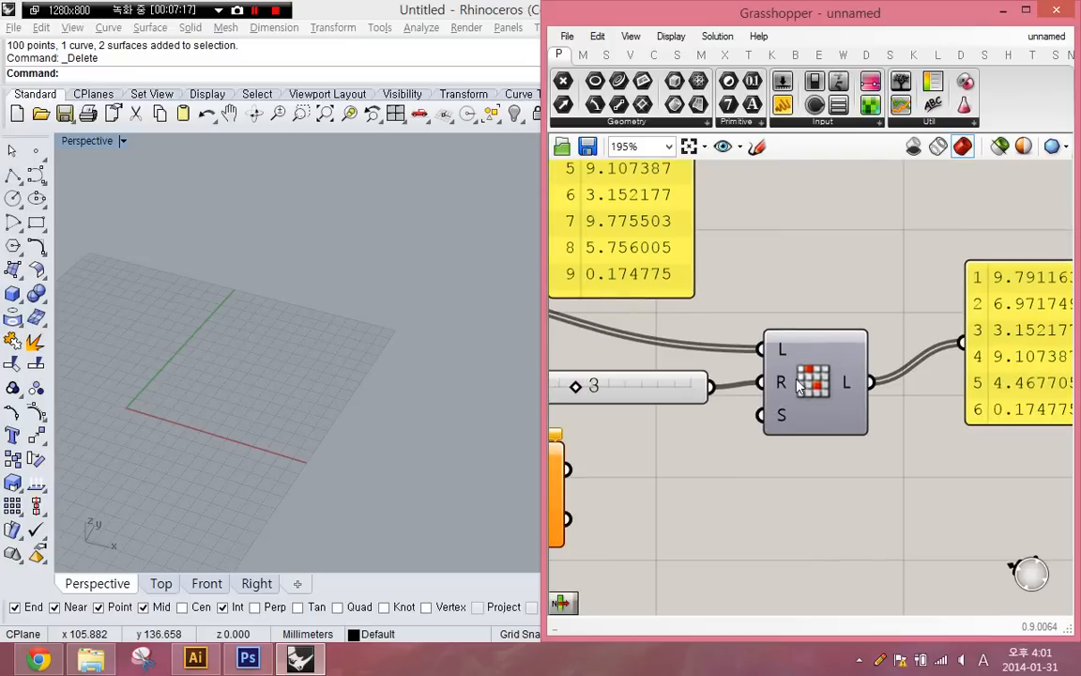
{"action": "left_click", "coordinate": [795, 377]}
{"action": "right_click_drag", "start_coordinate": [733, 370], "coordinate": [859, 371]}
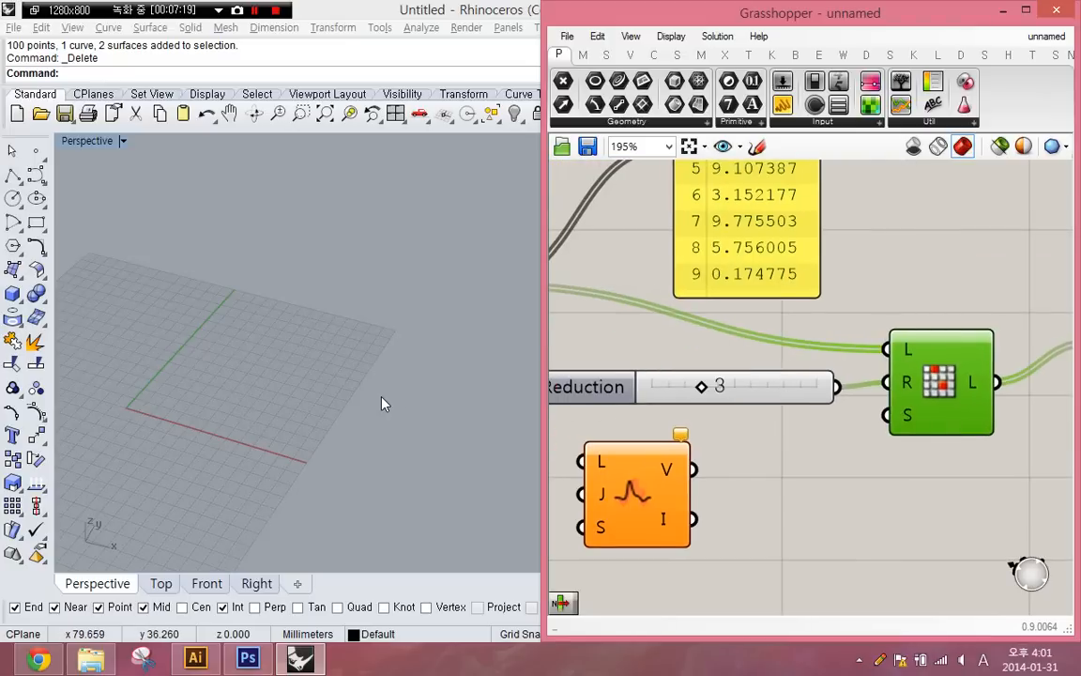
{"action": "right_click", "coordinate": [272, 405]}
{"action": "scroll", "coordinate": [913, 450], "scroll_direction": "down", "scroll_amount": 3}
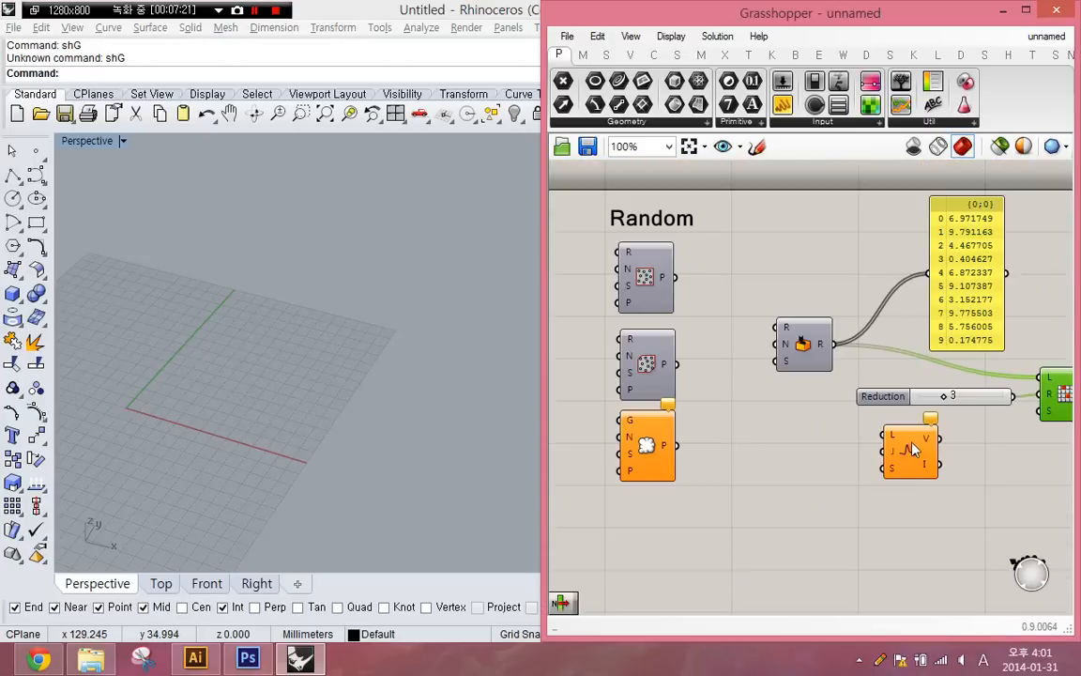
{"action": "middle_click", "coordinate": [651, 362]}
{"action": "left_click", "coordinate": [617, 305]}
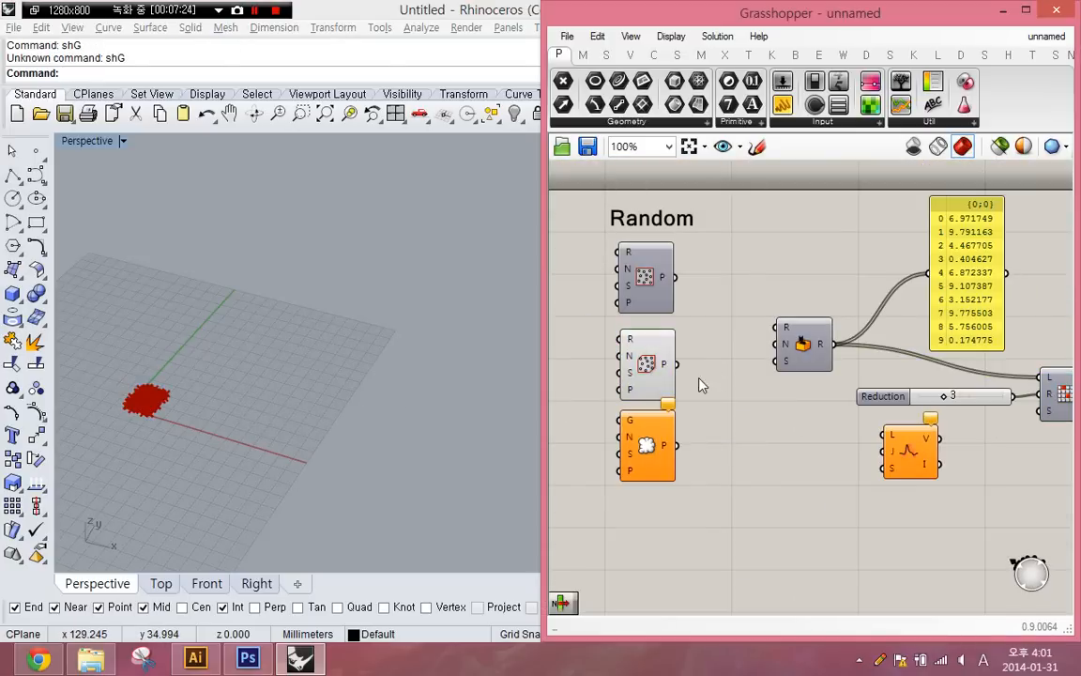
{"action": "left_click", "coordinate": [657, 375]}
{"action": "middle_click", "coordinate": [655, 370]}
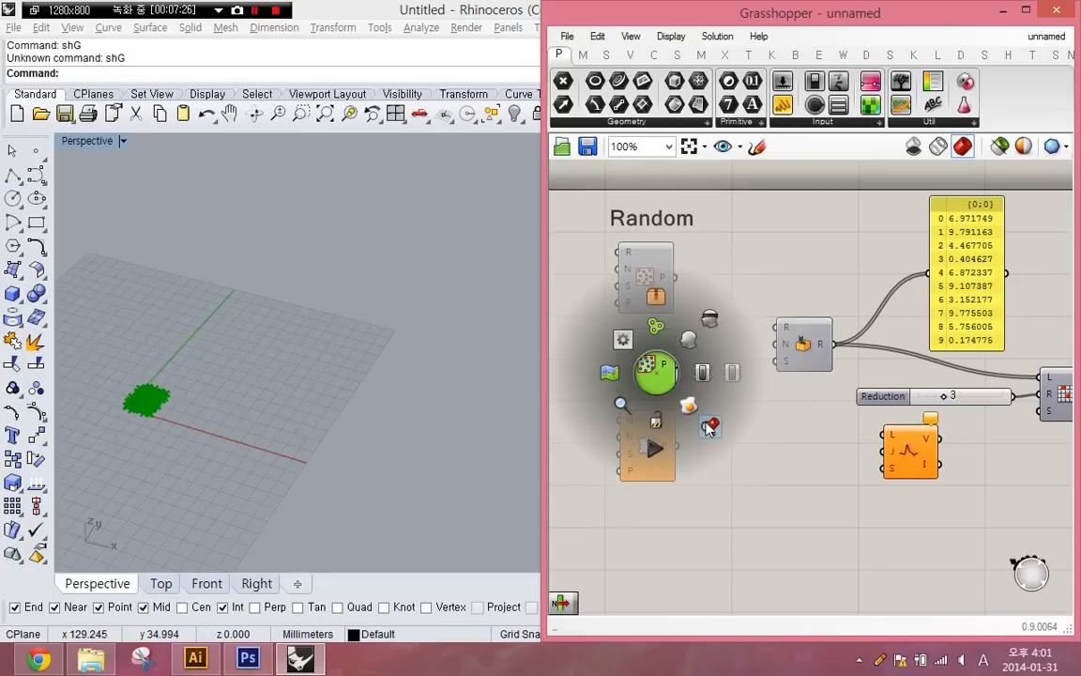
{"action": "left_click", "coordinate": [767, 289]}
{"action": "middle_click", "coordinate": [639, 366]}
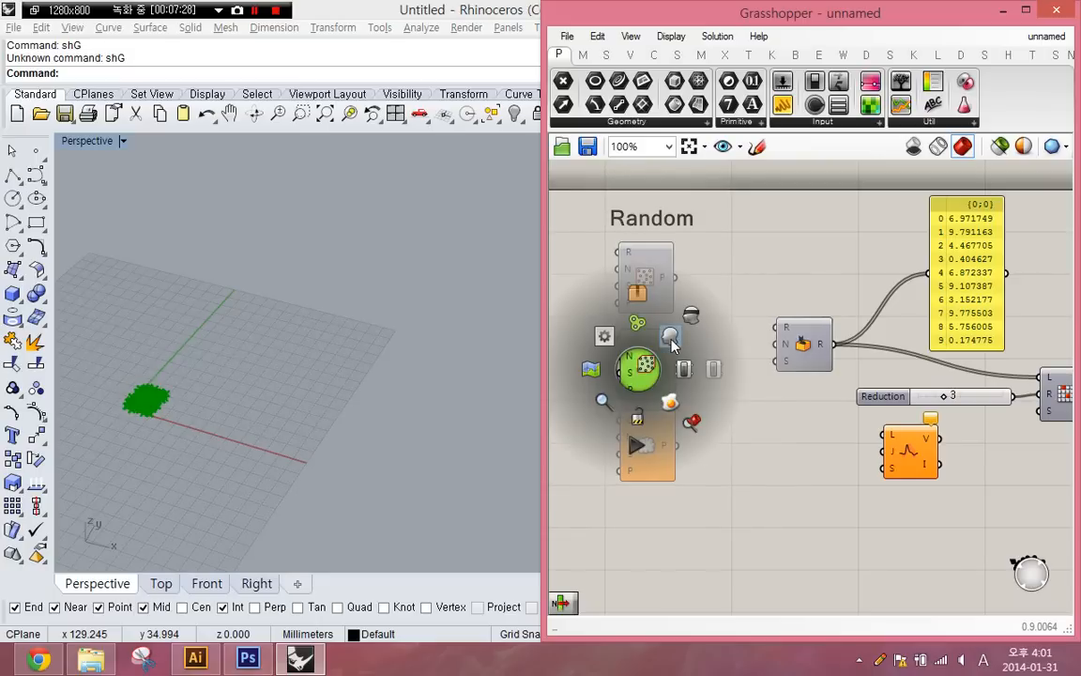
{"action": "left_click", "coordinate": [685, 312]}
- Turn on the preview of Populate 2D and move the component into the open space below Random
{"action": "middle_click", "coordinate": [652, 275]}
{"action": "left_click", "coordinate": [683, 241]}
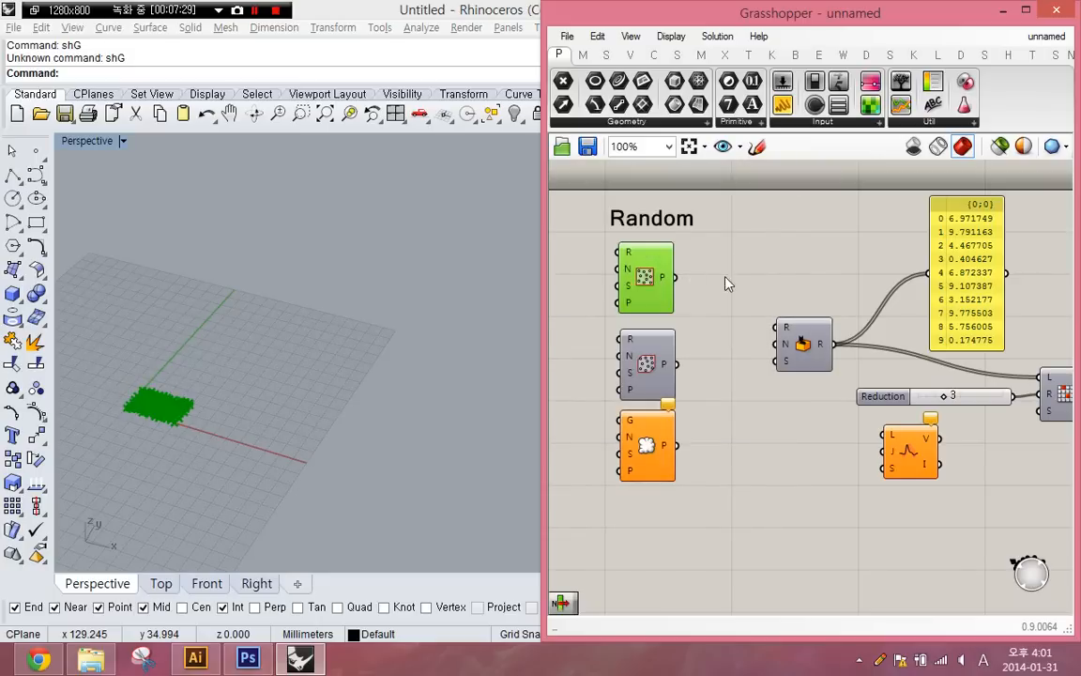
{"action": "left_click", "coordinate": [725, 277]}
{"action": "left_click_drag", "start_coordinate": [651, 269], "coordinate": [796, 471]}
- Add a slider set to 10 and connect it to Populate 2D's Count input, shifting the component clear of the slider
{"action": "double_click", "coordinate": [695, 494]}
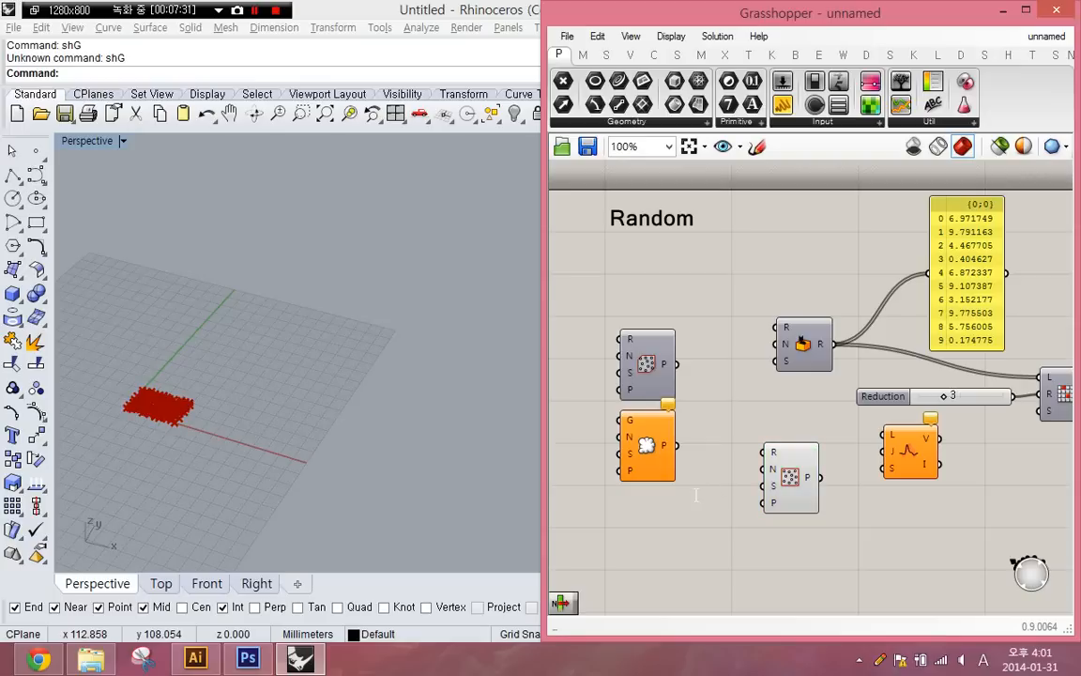
{"action": "type", "text": "10"}
{"action": "key", "text": "Return"}
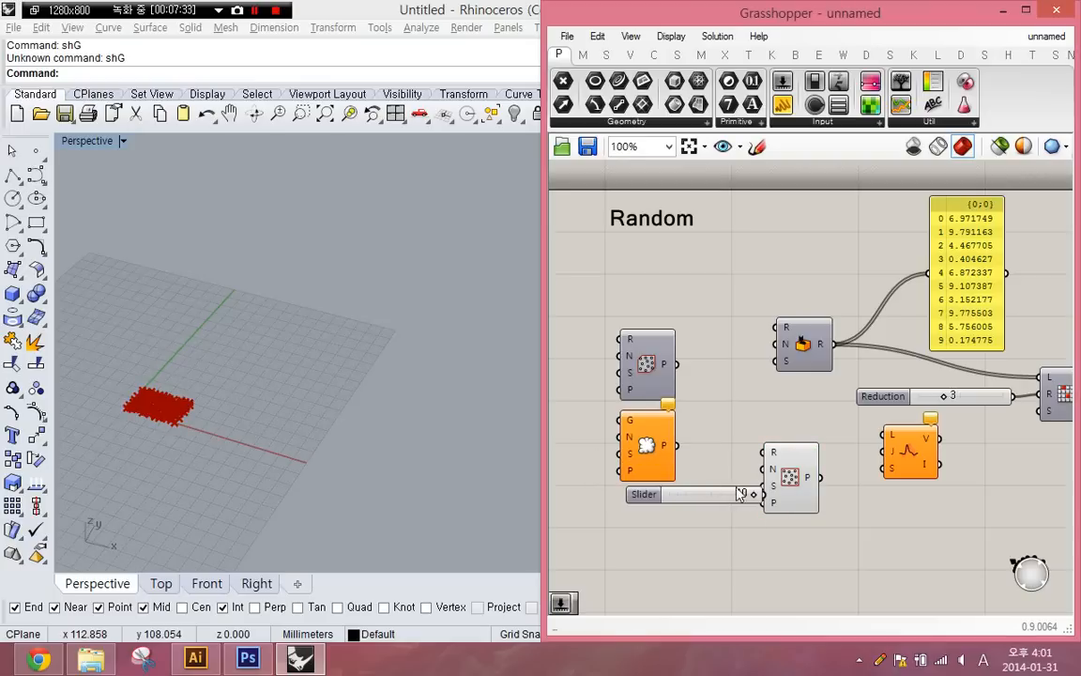
{"action": "left_click_drag", "start_coordinate": [765, 469], "coordinate": [816, 514]}
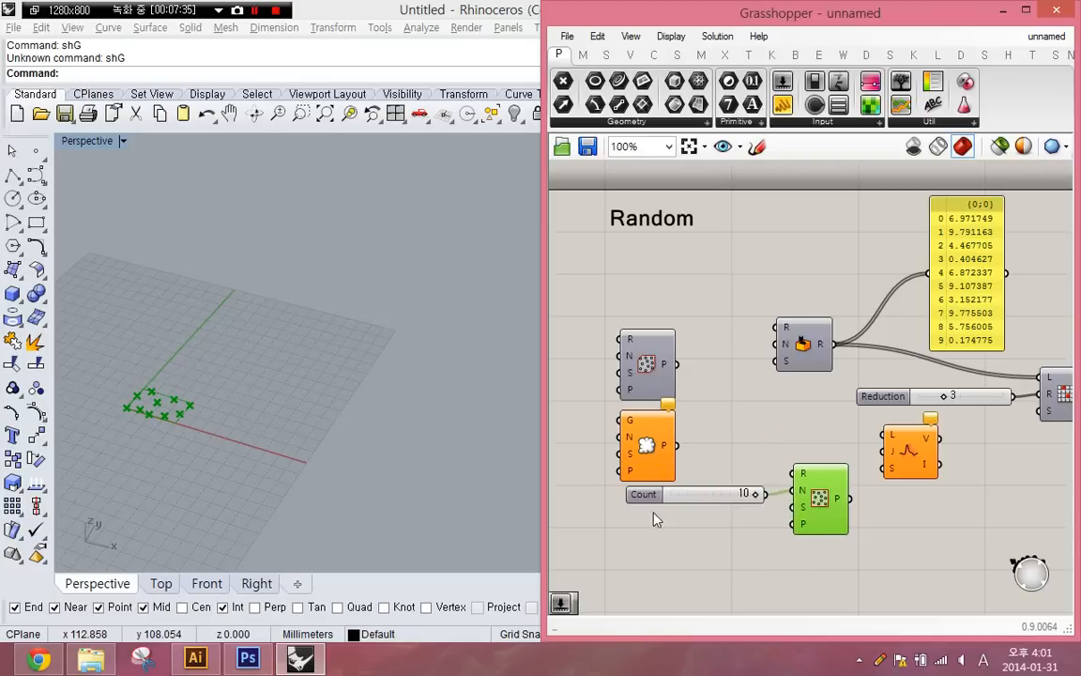
- Duplicate Random Reduce beside Populate 2D, feed the populated points into its list input, and move the Reduction slider near it
{"action": "right_click_drag", "start_coordinate": [901, 450], "coordinate": [801, 385]}
{"action": "left_click_drag", "start_coordinate": [954, 342], "coordinate": [763, 446], "text": "alt"}
{"action": "left_click_drag", "start_coordinate": [800, 336], "coordinate": [656, 524]}
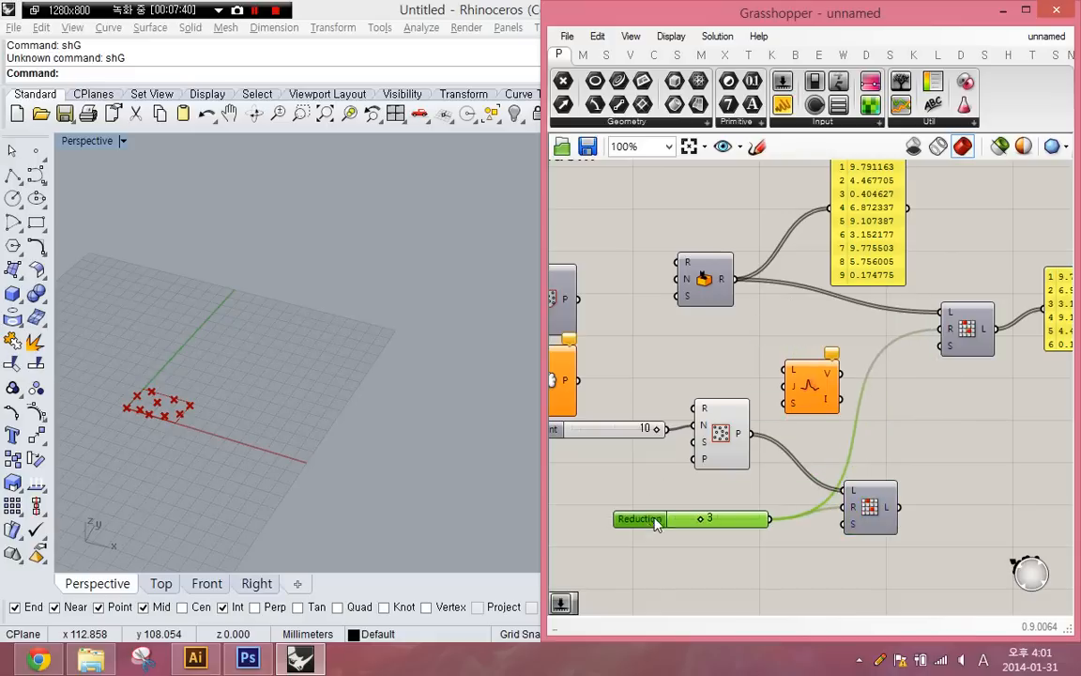
- Hide the Populate 2D preview and disconnect the Reduction slider from the original Random Reduce
{"action": "left_click", "coordinate": [722, 450]}
{"action": "middle_click", "coordinate": [723, 450]}
{"action": "left_click", "coordinate": [784, 402]}
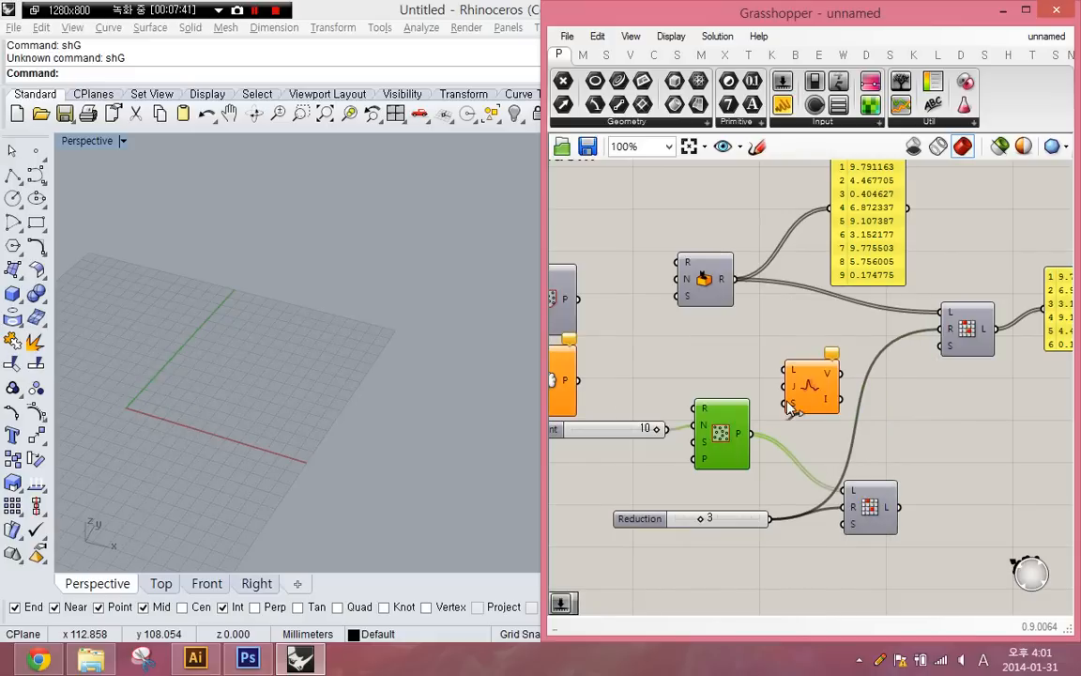
{"action": "left_click", "coordinate": [891, 490]}
{"action": "left_click_drag", "start_coordinate": [942, 329], "coordinate": [770, 518], "text": "ctrl"}
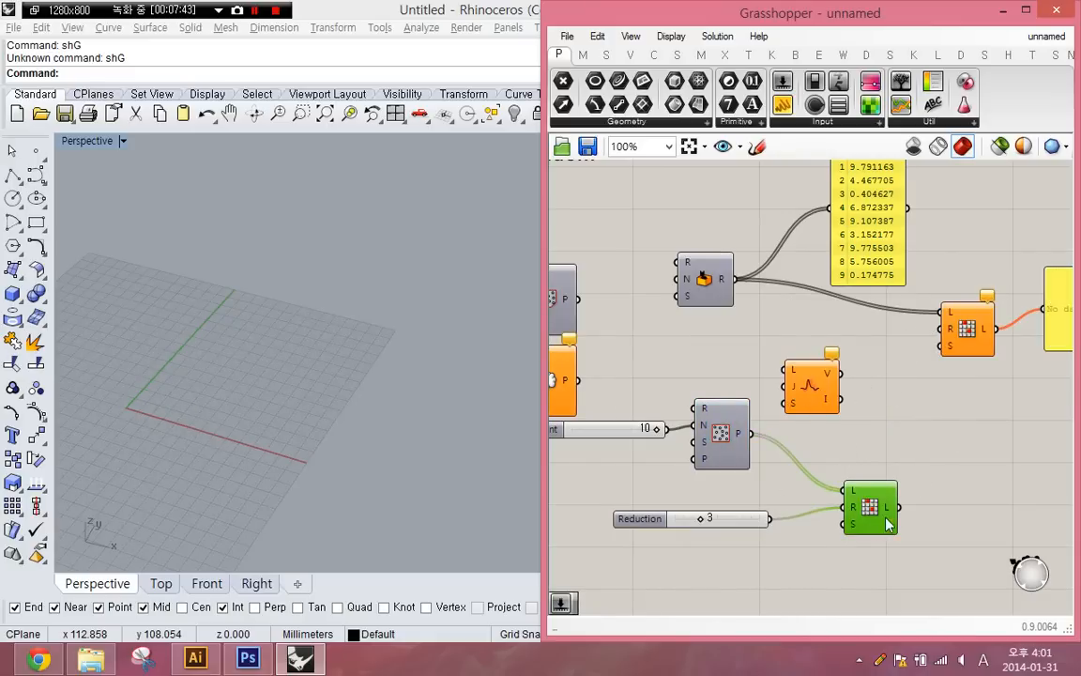
- Move the duplicated Random Reduce closer to Populate 2D and turn on its preview
{"action": "left_click_drag", "start_coordinate": [887, 520], "coordinate": [866, 473]}
{"action": "middle_click", "coordinate": [866, 471]}
{"action": "left_click", "coordinate": [895, 440]}
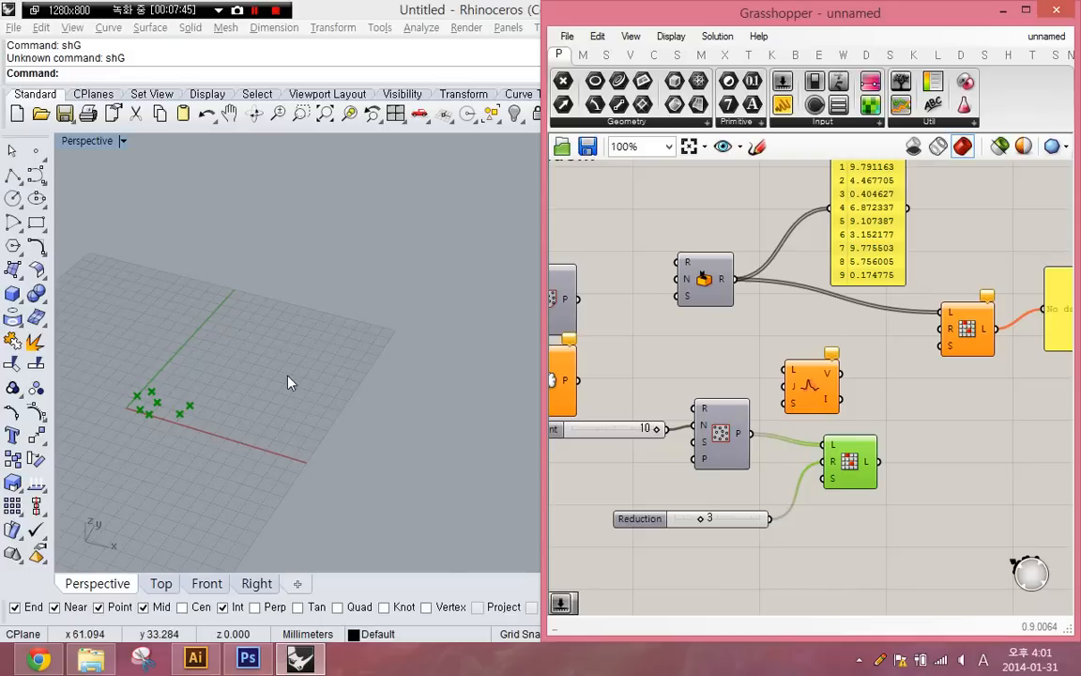
- Set the Reduction slider to 5 and examine which of the populated points remain in the viewport
{"action": "right_click_drag", "start_coordinate": [165, 409], "coordinate": [313, 442], "text": "shift"}
{"action": "scroll", "coordinate": [324, 453], "scroll_direction": "up", "scroll_amount": 7}
{"action": "right_click_drag", "start_coordinate": [700, 532], "coordinate": [710, 529]}
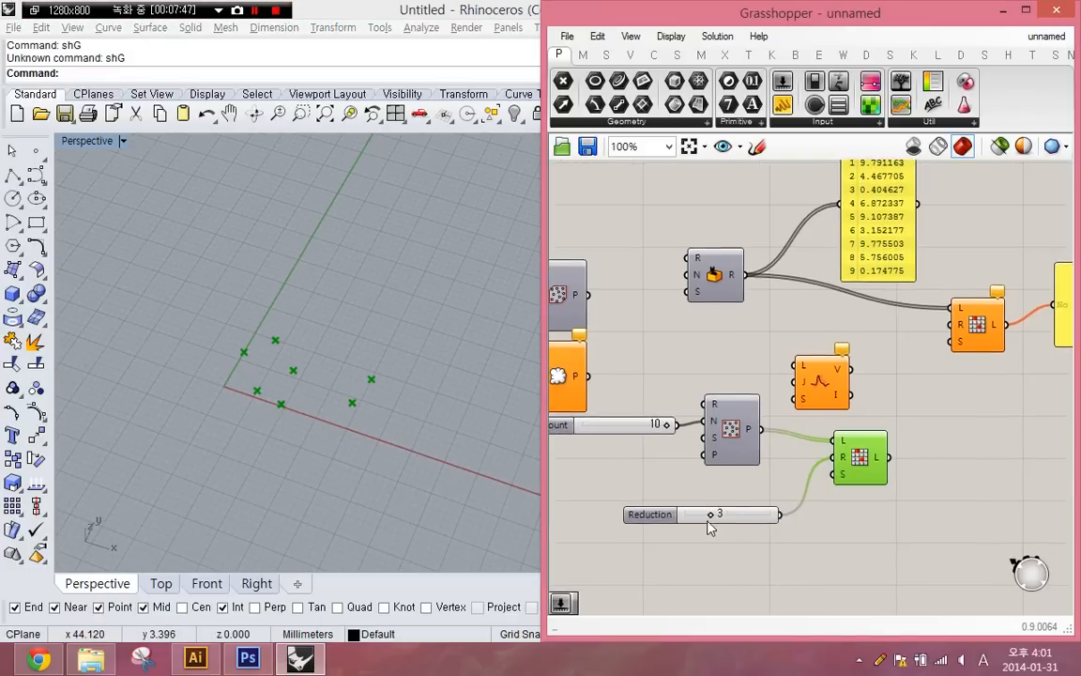
{"action": "scroll", "coordinate": [709, 527], "scroll_direction": "up", "scroll_amount": 5}
{"action": "left_click_drag", "start_coordinate": [711, 511], "coordinate": [655, 511]}
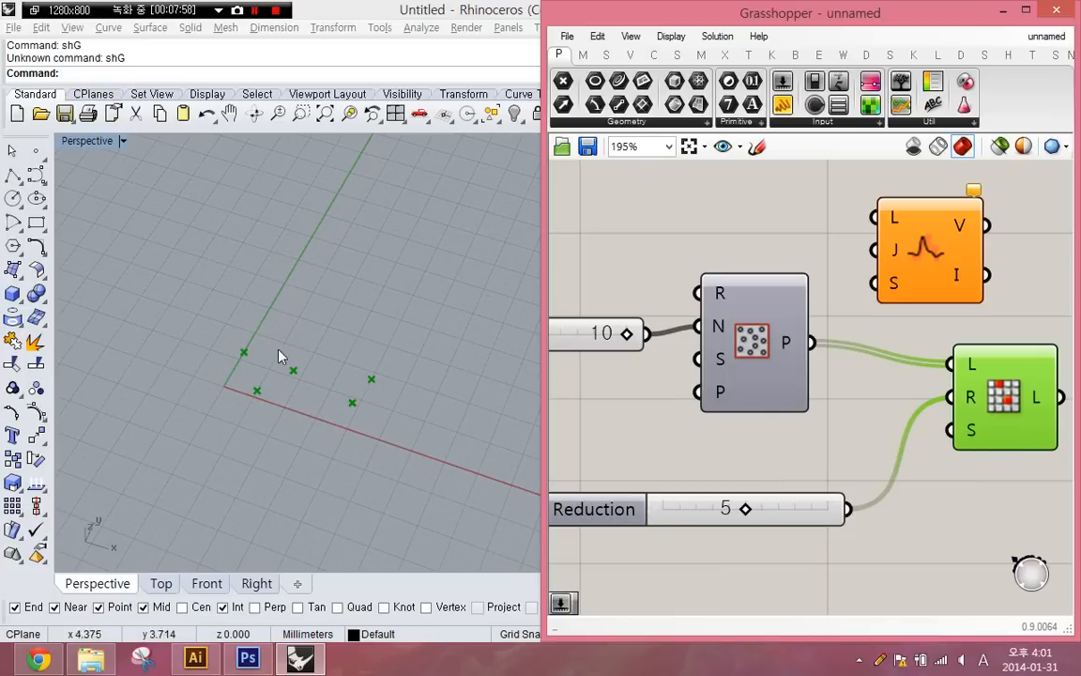
{"action": "right_click_drag", "start_coordinate": [418, 339], "coordinate": [333, 411], "text": "shift"}
{"action": "scroll", "coordinate": [333, 411], "scroll_direction": "down", "scroll_amount": 4}
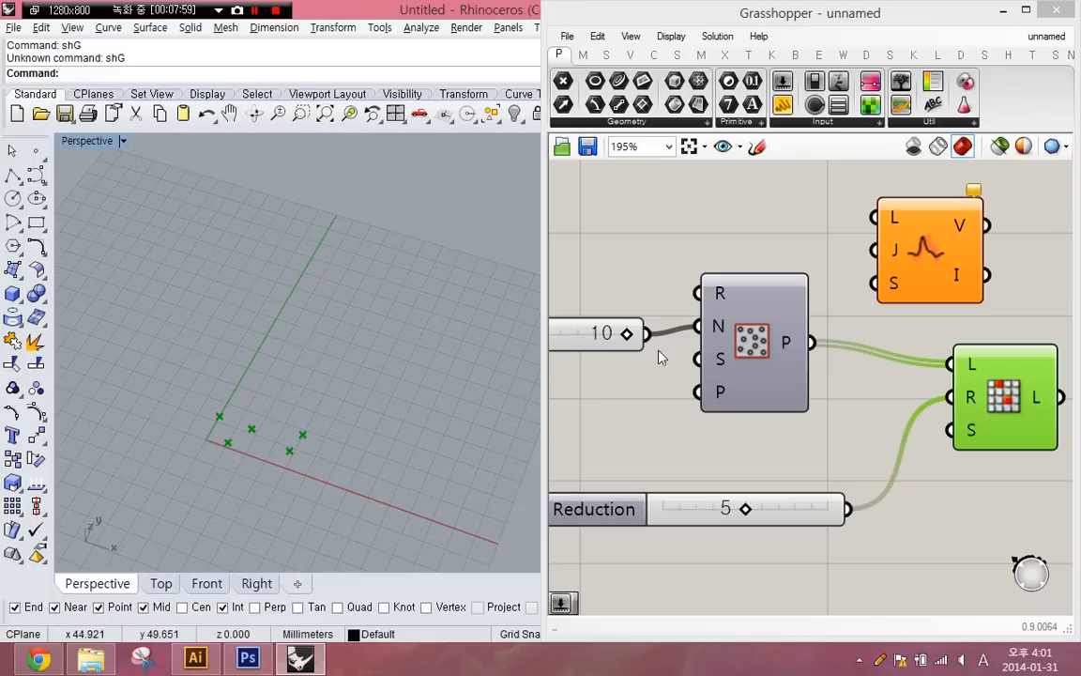
{"action": "right_click_drag", "start_coordinate": [824, 382], "coordinate": [718, 477]}
{"action": "scroll", "coordinate": [727, 465], "scroll_direction": "down", "scroll_amount": 3}
{"action": "scroll", "coordinate": [683, 300], "scroll_direction": "up", "scroll_amount": 2}
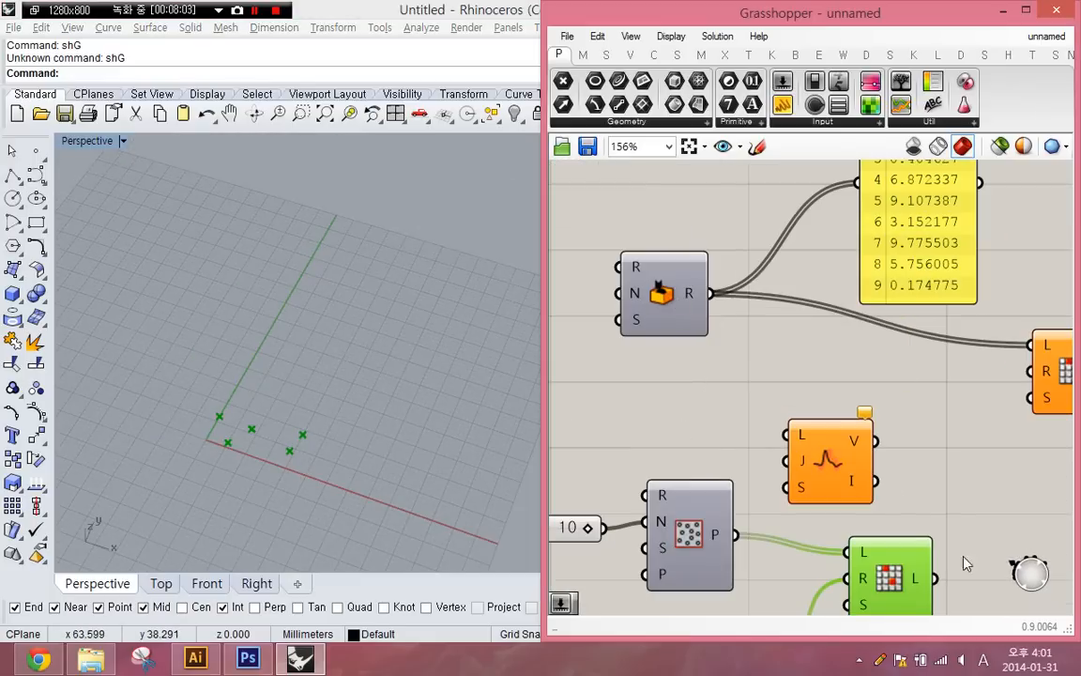
- Delete the Reduction and Count sliders, and return Populate 2D, unwired from Random Reduce, to its place above Populate 3D
{"action": "right_click_drag", "start_coordinate": [898, 471], "coordinate": [860, 322]}
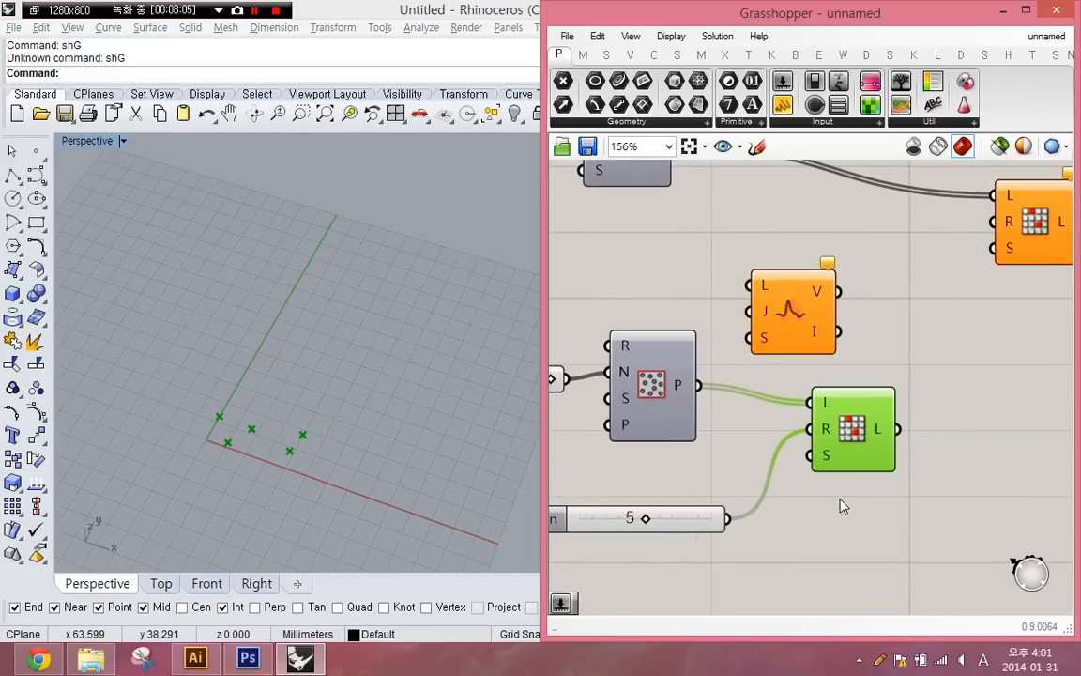
{"action": "left_click_drag", "start_coordinate": [845, 556], "coordinate": [555, 374]}
{"action": "right_click_drag", "start_coordinate": [682, 387], "coordinate": [771, 414]}
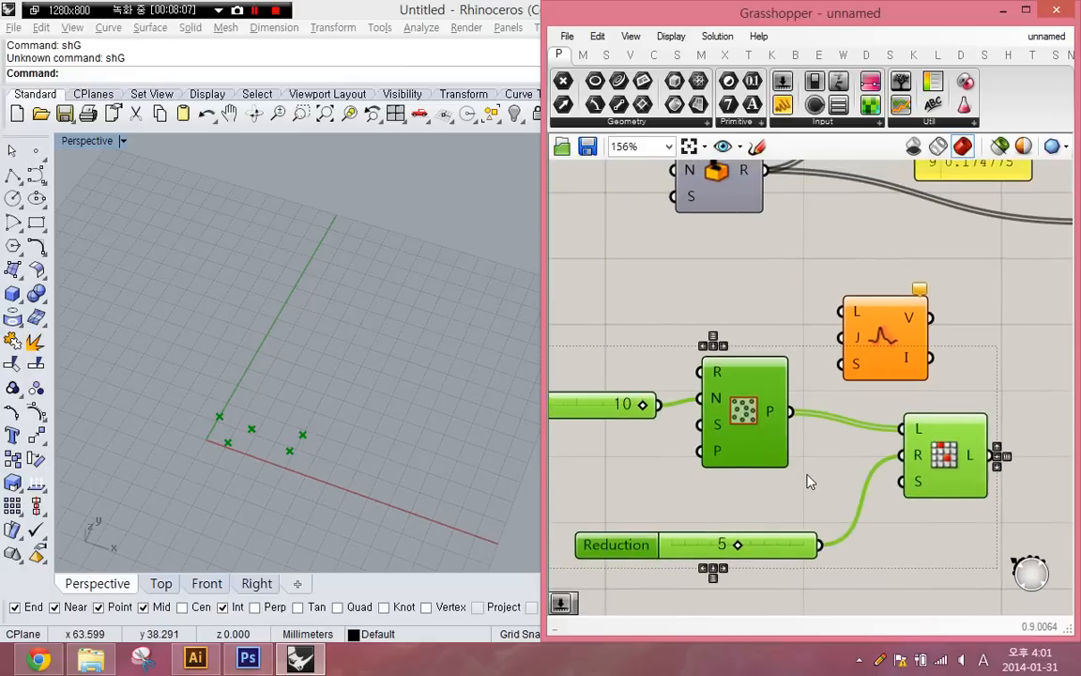
{"action": "scroll", "coordinate": [809, 476], "scroll_direction": "down", "scroll_amount": 2}
{"action": "left_click", "coordinate": [699, 516]}
{"action": "key", "text": "Delete"}
{"action": "left_click", "coordinate": [663, 431]}
{"action": "key", "text": "Delete"}
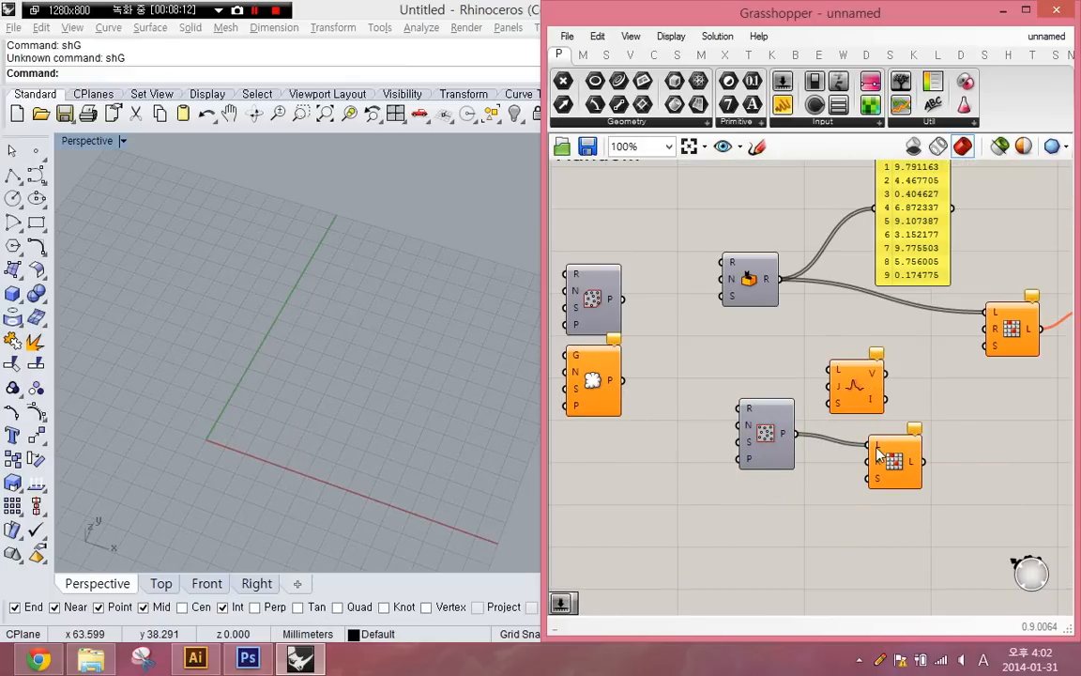
{"action": "left_click_drag", "start_coordinate": [868, 445], "coordinate": [590, 225], "text": "ctrl"}
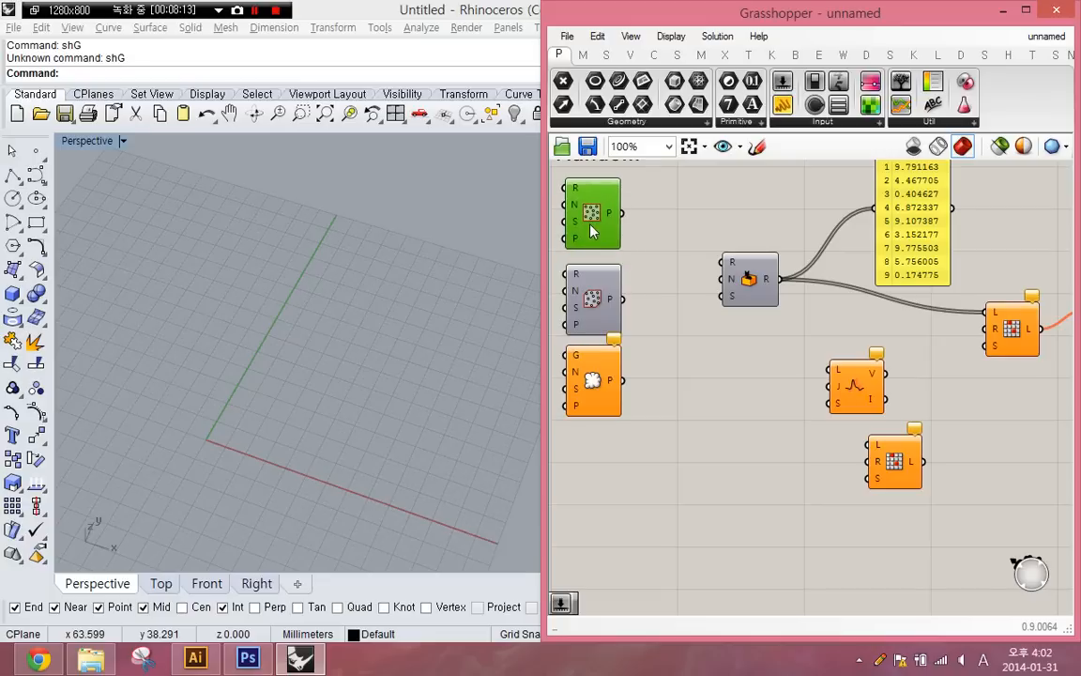
{"action": "left_click", "coordinate": [736, 422]}
- Move the Jitter component up into the space between Random and the original Random Reduce
{"action": "scroll", "coordinate": [750, 418], "scroll_direction": "up", "scroll_amount": 1}
{"action": "left_click_drag", "start_coordinate": [880, 381], "coordinate": [833, 386]}
{"action": "scroll", "coordinate": [825, 383], "scroll_direction": "up", "scroll_amount": 2}
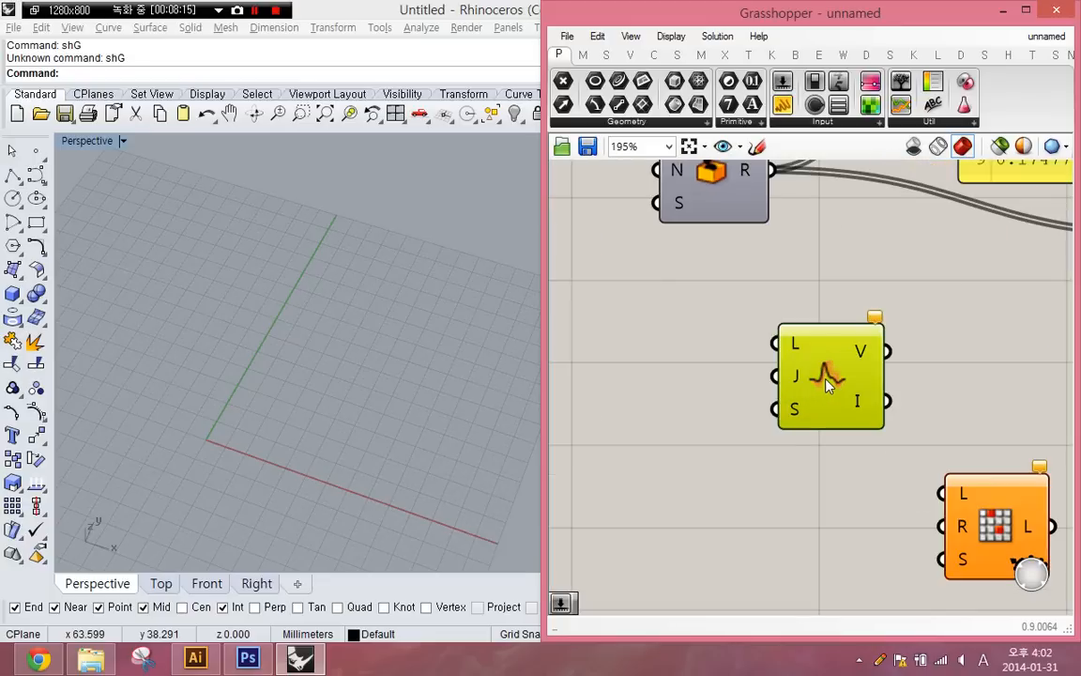
{"action": "right_click_drag", "start_coordinate": [826, 378], "coordinate": [697, 491]}
{"action": "left_click_drag", "start_coordinate": [699, 492], "coordinate": [896, 408]}
{"action": "right_click_drag", "start_coordinate": [826, 437], "coordinate": [808, 515]}
- Add an Integer parameter fed by Random's output and connect its output to the panel in place of Random's
{"action": "scroll", "coordinate": [774, 390], "scroll_direction": "down", "scroll_amount": 1}
{"action": "double_click", "coordinate": [736, 398]}
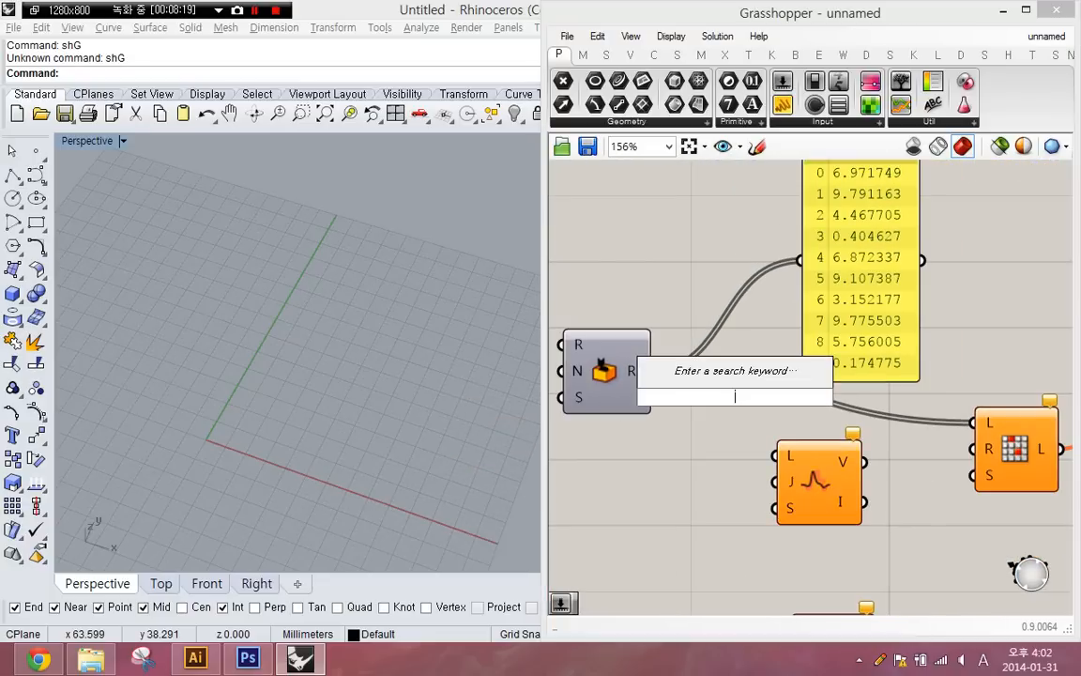
{"action": "type", "text": "int"}
{"action": "key", "text": "Return"}
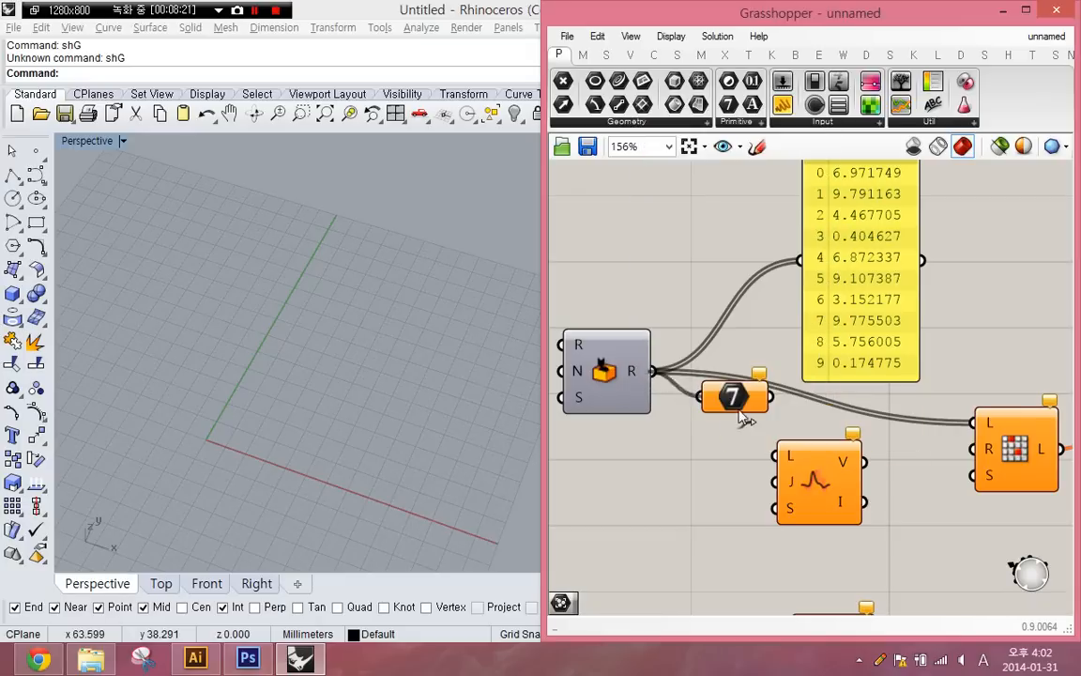
{"action": "left_click_drag", "start_coordinate": [606, 380], "coordinate": [567, 395]}
{"action": "left_click_drag", "start_coordinate": [759, 401], "coordinate": [799, 262]}
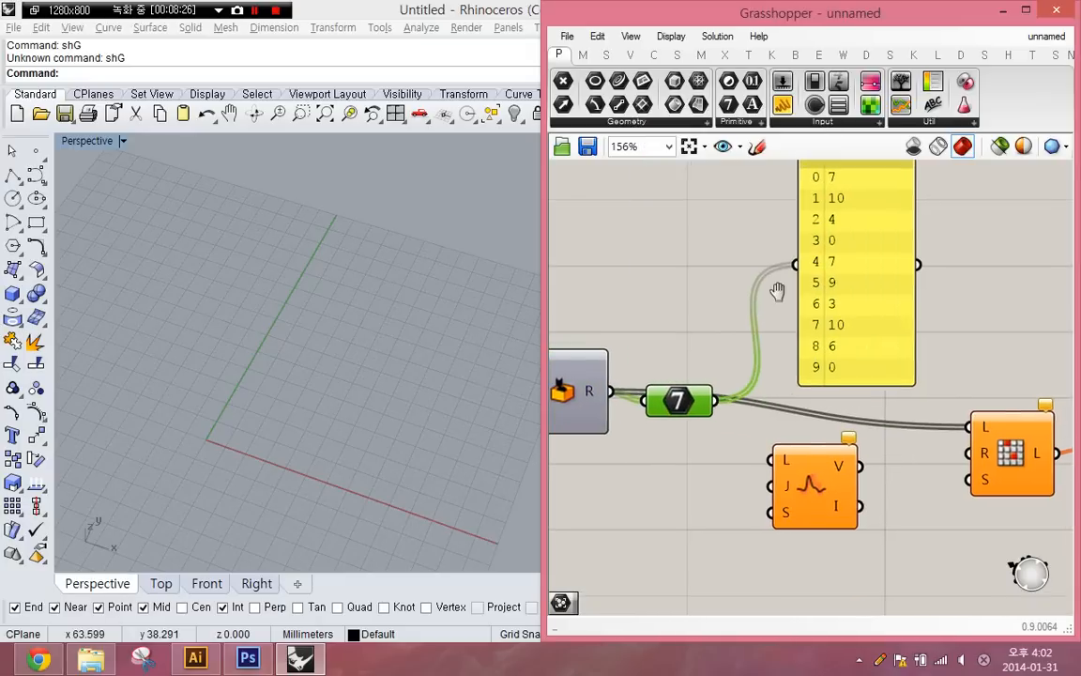
- Place the Jitter component to the right of the Integer parameter and reposition the number panel above them
{"action": "right_click_drag", "start_coordinate": [868, 422], "coordinate": [819, 455]}
{"action": "left_click_drag", "start_coordinate": [764, 512], "coordinate": [773, 451]}
{"action": "right_click_drag", "start_coordinate": [781, 452], "coordinate": [805, 439]}
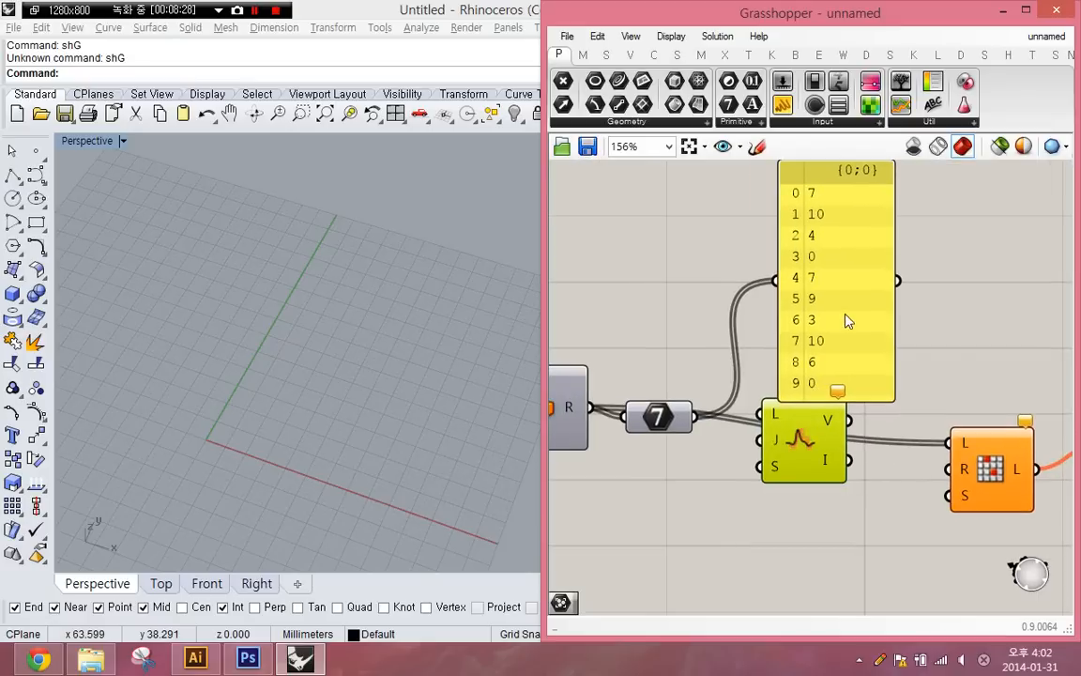
{"action": "left_click_drag", "start_coordinate": [879, 323], "coordinate": [763, 304]}
{"action": "right_click_drag", "start_coordinate": [763, 304], "coordinate": [851, 352]}
- Compare Random's raw output with the Integer output by feeding each in turn into the panel, ending with the Integer output
{"action": "scroll", "coordinate": [791, 326], "scroll_direction": "up", "scroll_amount": 1}
{"action": "left_click", "coordinate": [660, 348]}
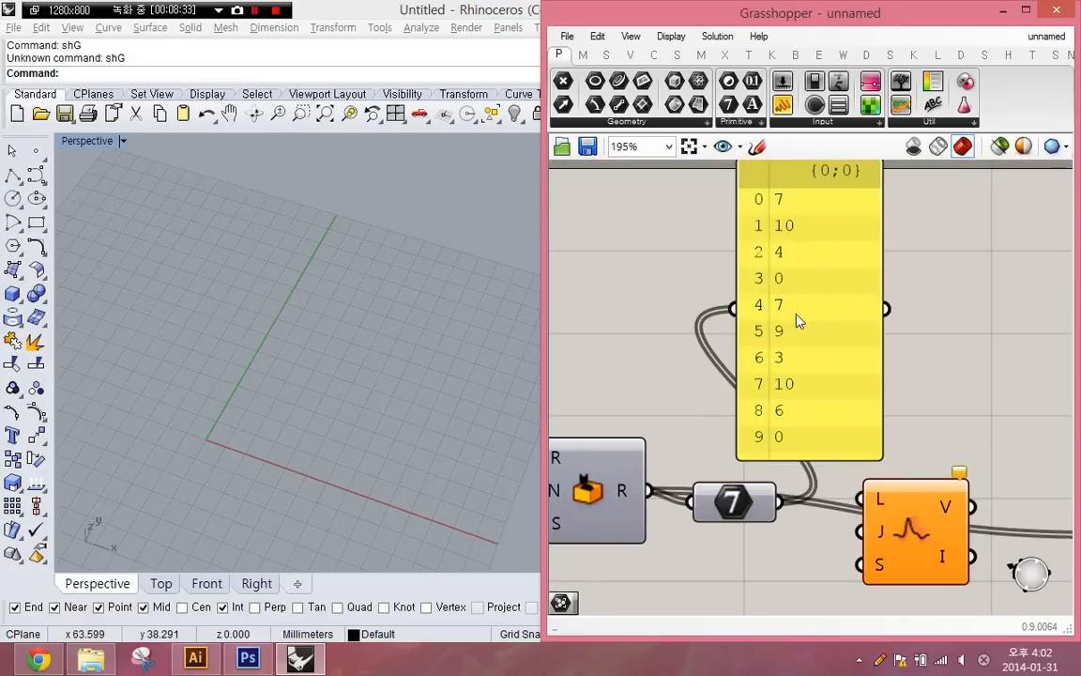
{"action": "left_click_drag", "start_coordinate": [648, 490], "coordinate": [736, 309]}
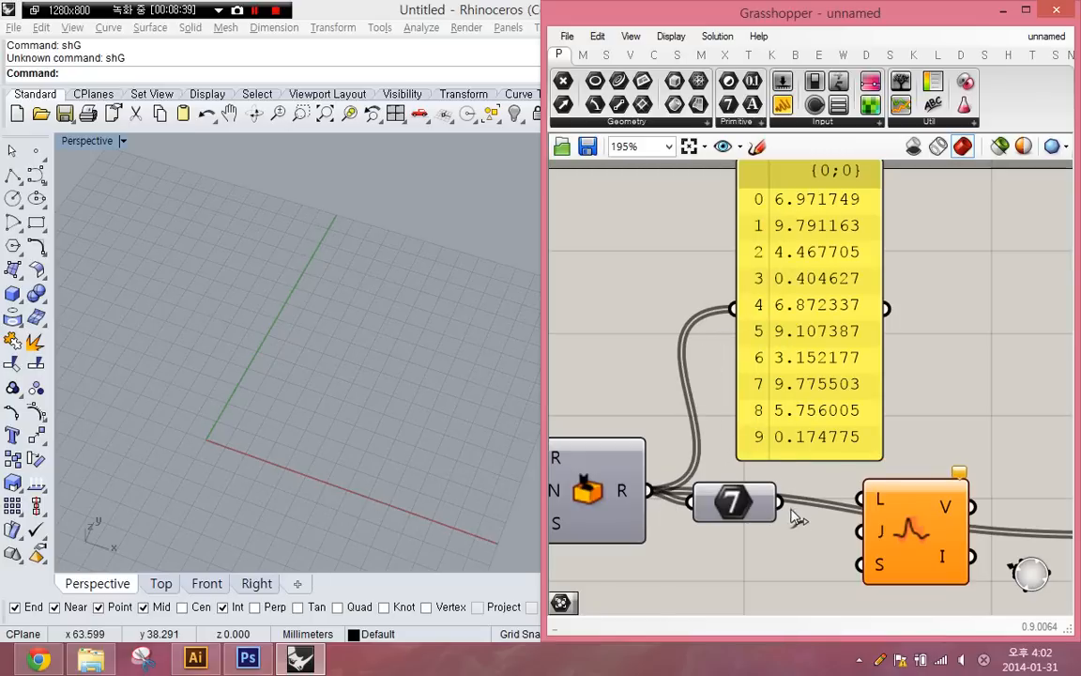
{"action": "left_click_drag", "start_coordinate": [780, 503], "coordinate": [733, 308]}
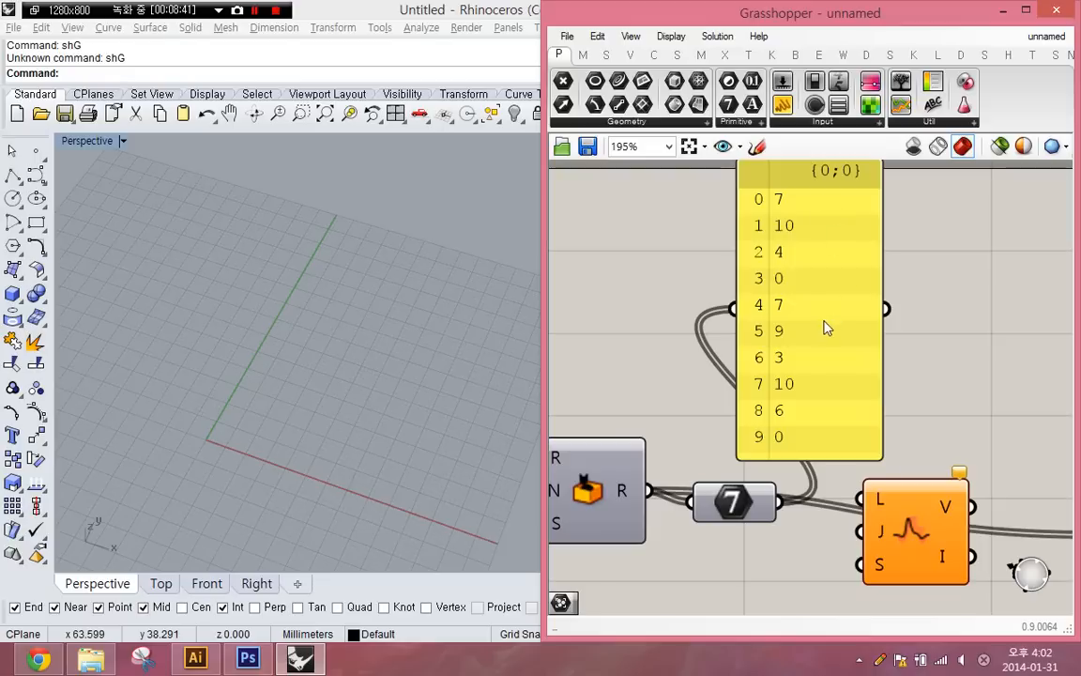
- Move Jitter up beside the integer panel and connect the panel's output to Jitter's L input
{"action": "right_click_drag", "start_coordinate": [832, 483], "coordinate": [741, 450]}
{"action": "left_click_drag", "start_coordinate": [849, 471], "coordinate": [997, 308]}
{"action": "right_click_drag", "start_coordinate": [913, 359], "coordinate": [859, 470]}
{"action": "left_click_drag", "start_coordinate": [891, 455], "coordinate": [865, 429]}
{"action": "left_click", "coordinate": [826, 412]}
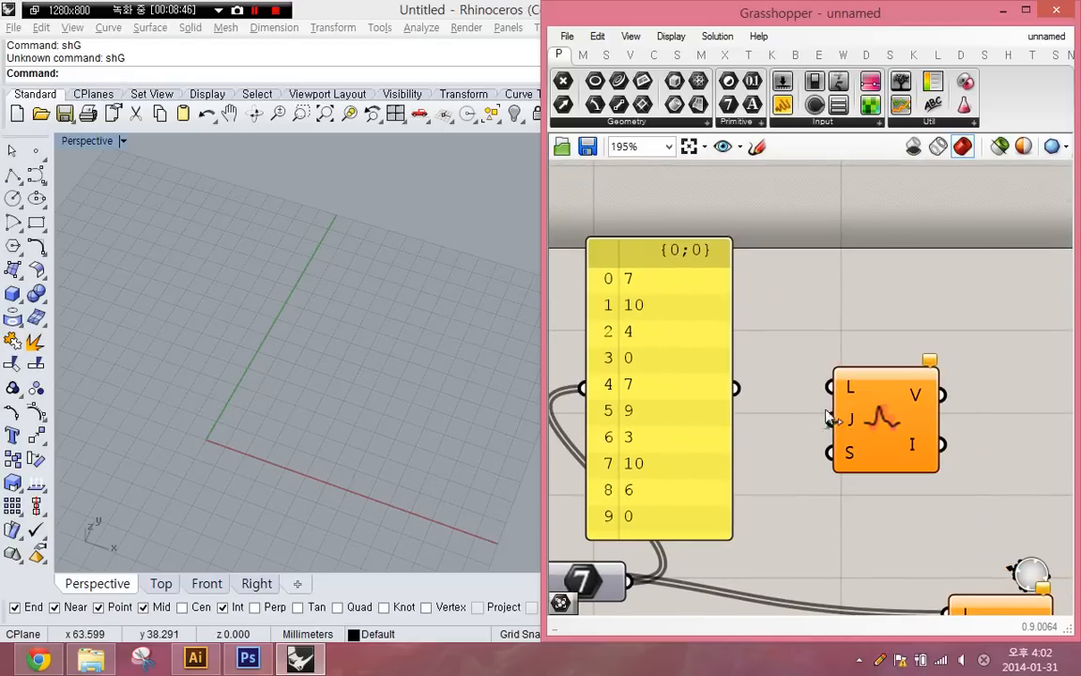
{"action": "left_click_drag", "start_coordinate": [830, 386], "coordinate": [731, 385]}
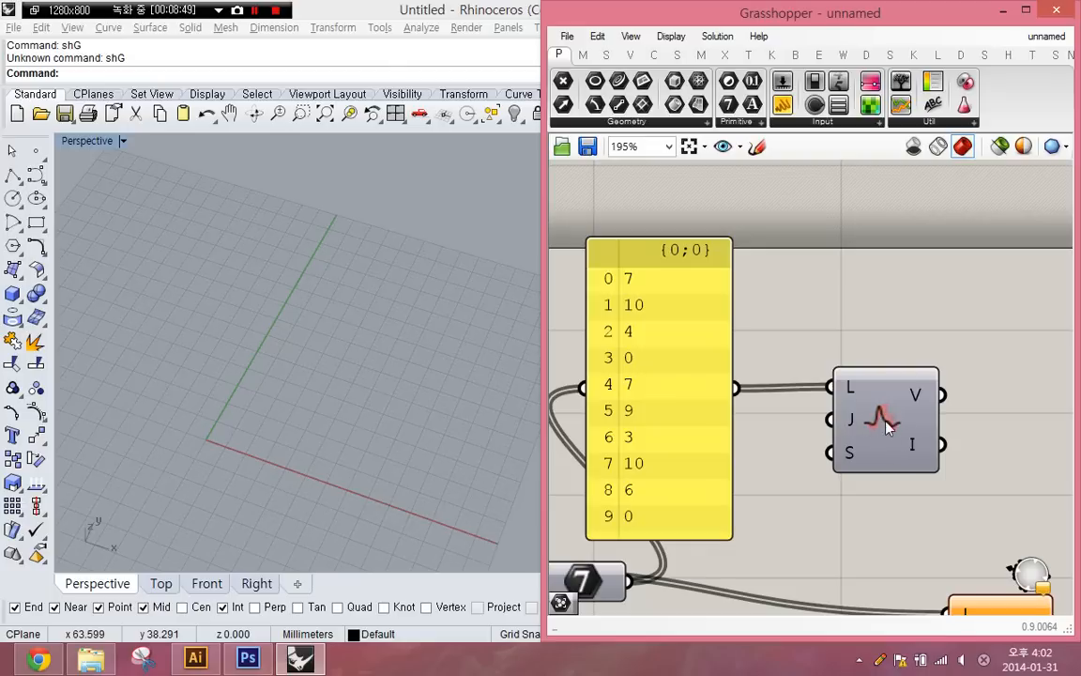
{"action": "scroll", "coordinate": [890, 428], "scroll_direction": "up", "scroll_amount": 2}
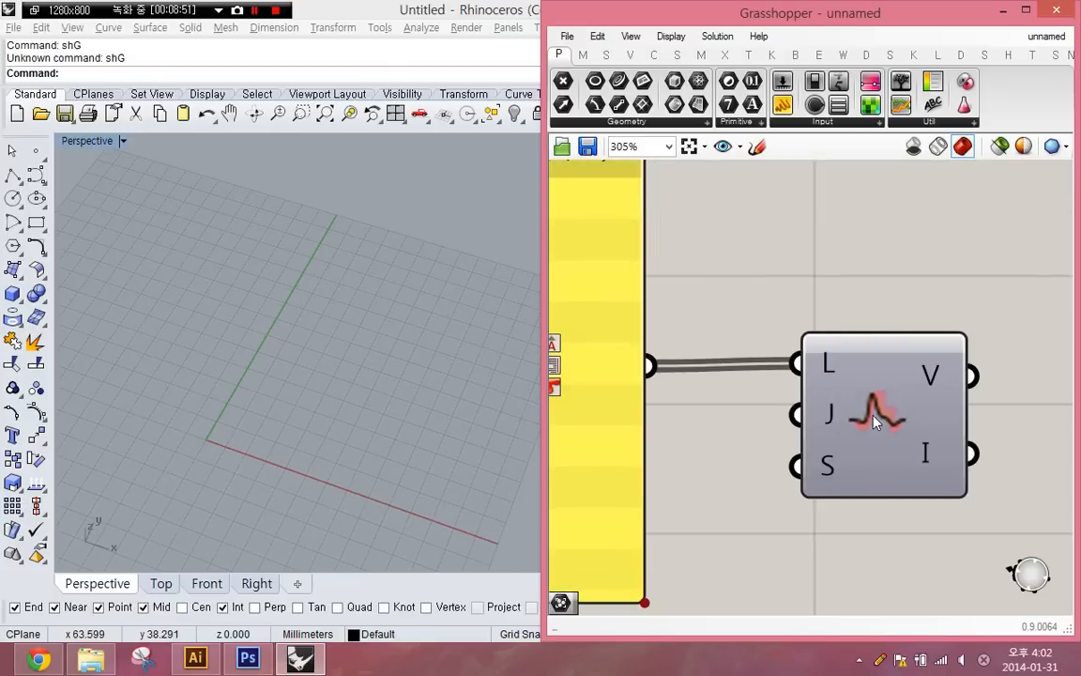
{"action": "scroll", "coordinate": [824, 429], "scroll_direction": "down", "scroll_amount": 2}
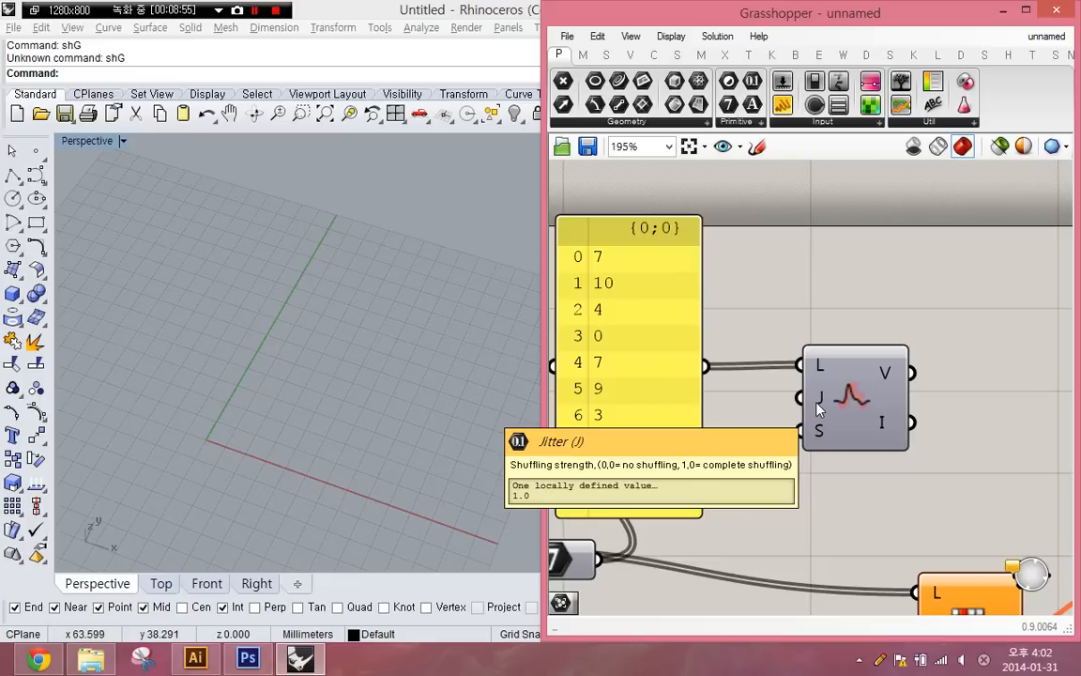
- Add a Number Slider below the integer panel and set it to 0.000
{"action": "double_click", "coordinate": [763, 495]}
{"action": "type", "text": "N"}
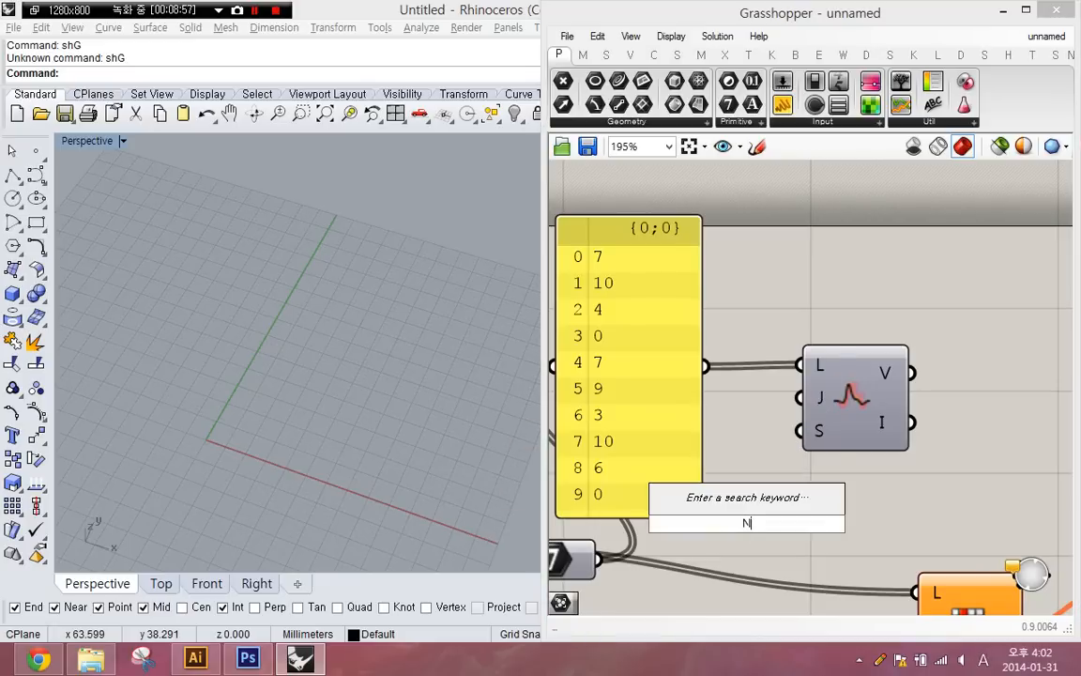
{"action": "type", "text": "UMBERSLIER"}
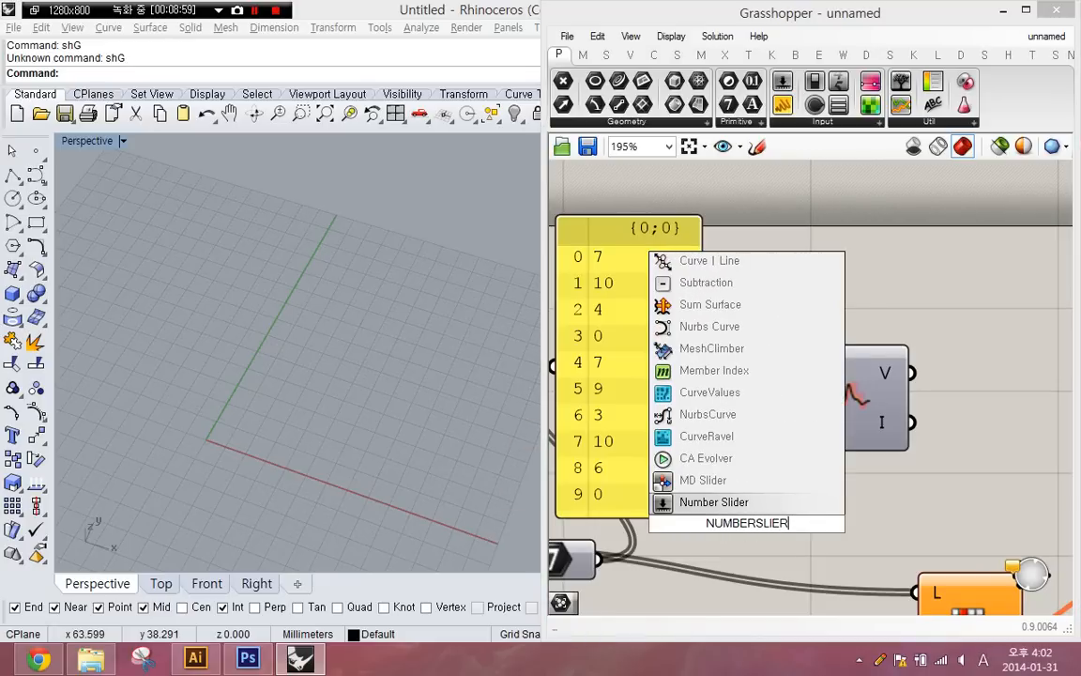
{"action": "key", "text": "Return"}
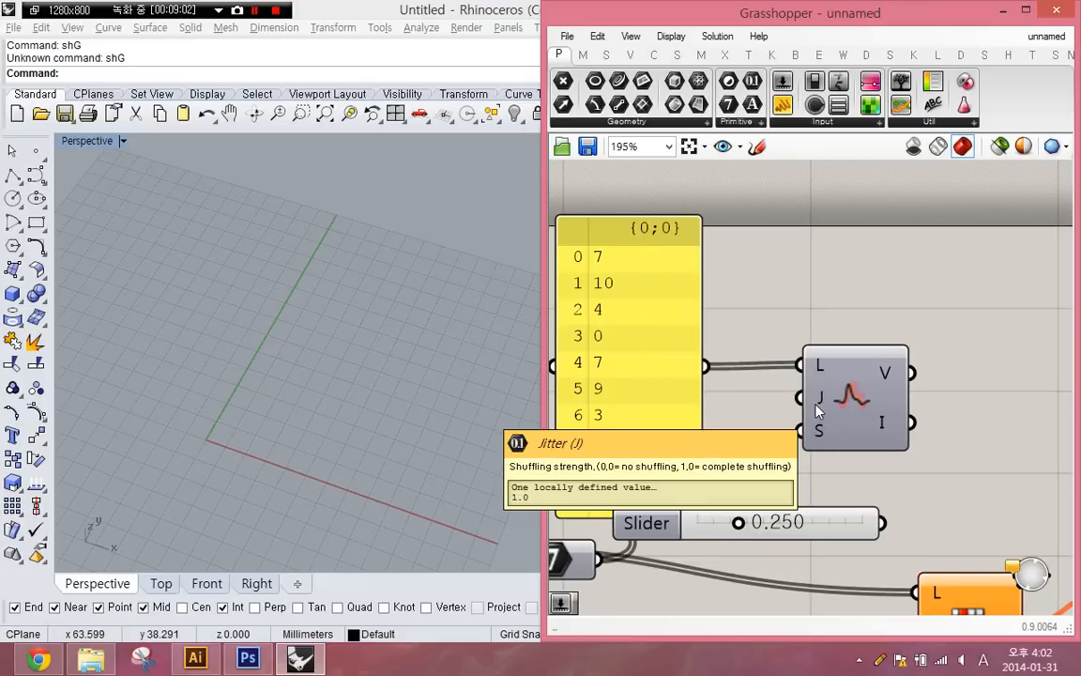
{"action": "key", "text": "ctrl+2"}
{"action": "mouse_move", "coordinate": [531, 466]}
{"action": "left_mouse_down"}
{"action": "mouse_move", "coordinate": [503, 459]}
{"action": "mouse_move", "coordinate": [522, 414]}
{"action": "mouse_move", "coordinate": [508, 464]}
{"action": "left_mouse_up"}
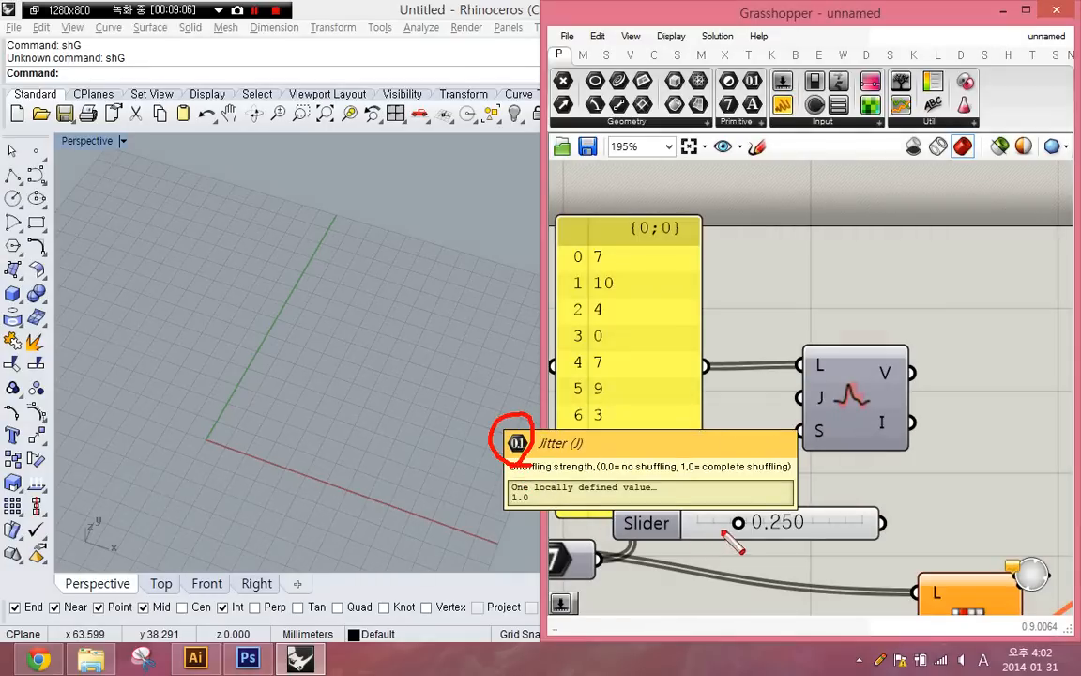
{"action": "key", "text": "Escape"}
{"action": "left_click_drag", "start_coordinate": [747, 526], "coordinate": [699, 523]}
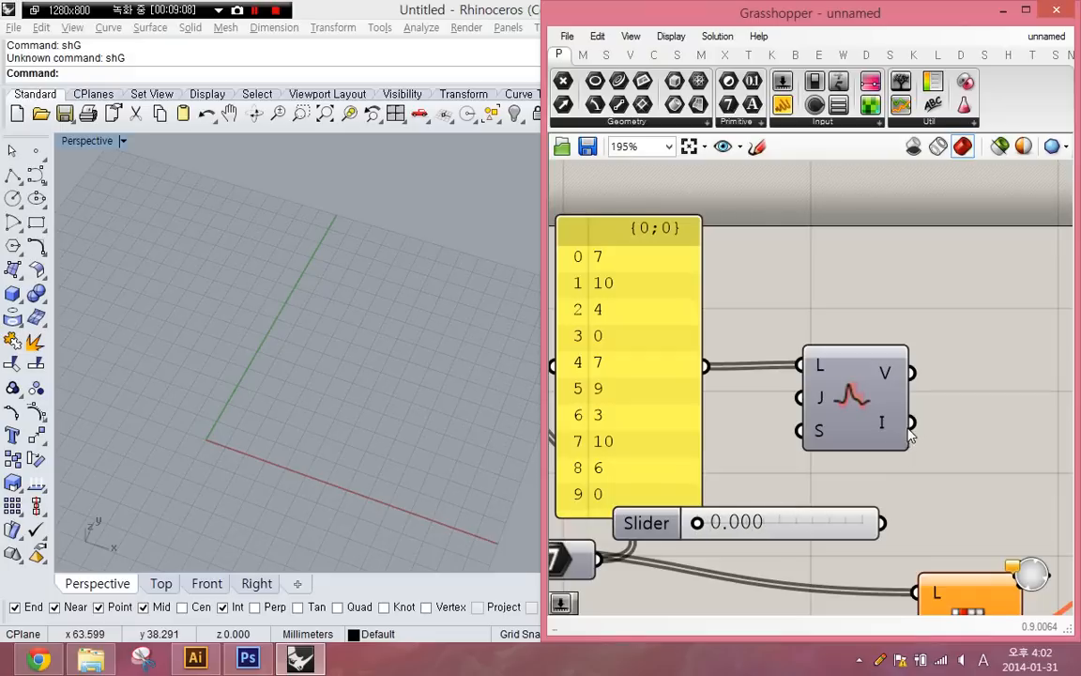
- Add a panel to the right of Jitter and connect Jitter's V output to it
{"action": "double_click", "coordinate": [965, 419]}
{"action": "type", "text": "//"}
{"action": "key", "text": "Return"}
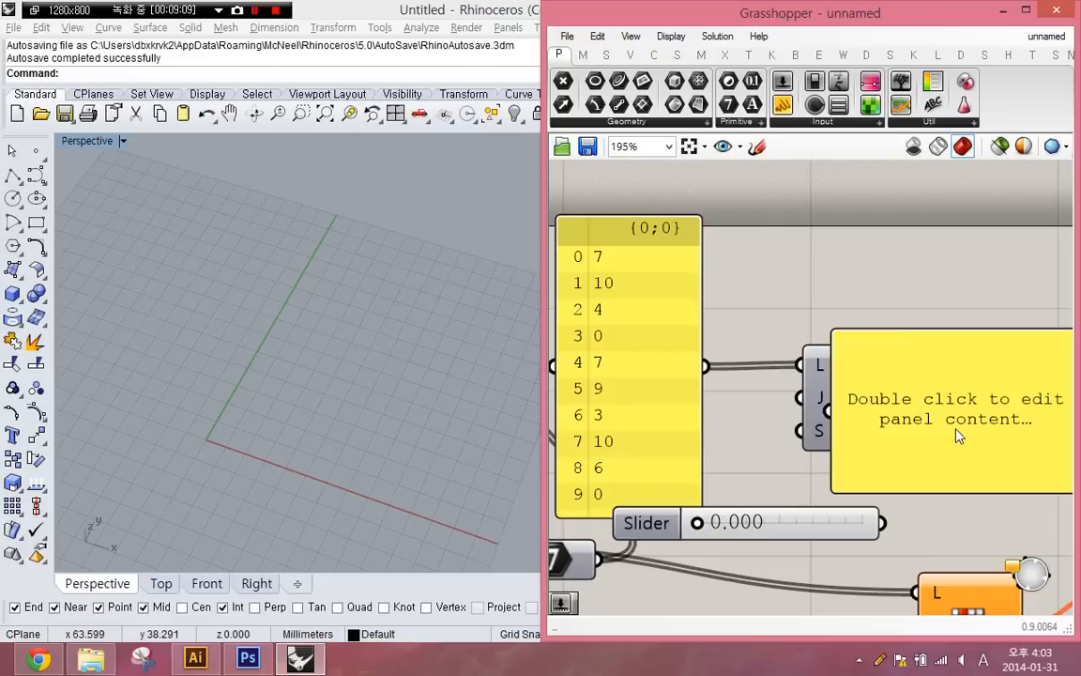
{"action": "left_click_drag", "start_coordinate": [941, 439], "coordinate": [1040, 439]}
{"action": "left_click_drag", "start_coordinate": [907, 383], "coordinate": [910, 373]}
{"action": "left_click_drag", "start_coordinate": [844, 405], "coordinate": [809, 432]}
- Move the slider, both panels and Jitter together up and to the right, clear of the Random Reduce components
{"action": "left_click_drag", "start_coordinate": [803, 524], "coordinate": [702, 555]}
{"action": "right_click_drag", "start_coordinate": [707, 554], "coordinate": [789, 430]}
{"action": "scroll", "coordinate": [796, 432], "scroll_direction": "down", "scroll_amount": 2}
{"action": "left_click_drag", "start_coordinate": [781, 368], "coordinate": [838, 361], "text": "shift"}
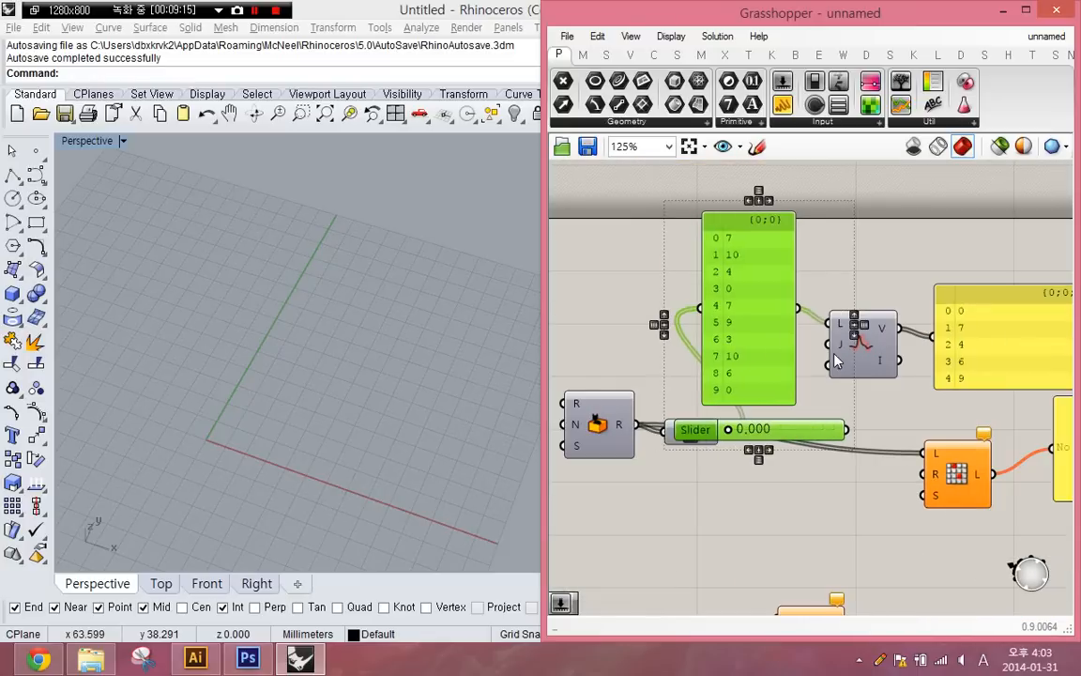
{"action": "left_click", "coordinate": [888, 347], "text": "shift"}
{"action": "left_click", "coordinate": [964, 351], "text": "shift"}
{"action": "scroll", "coordinate": [885, 387], "scroll_direction": "down", "scroll_amount": 2}
{"action": "right_click_drag", "start_coordinate": [885, 386], "coordinate": [765, 430]}
{"action": "left_click_drag", "start_coordinate": [862, 390], "coordinate": [1002, 317]}
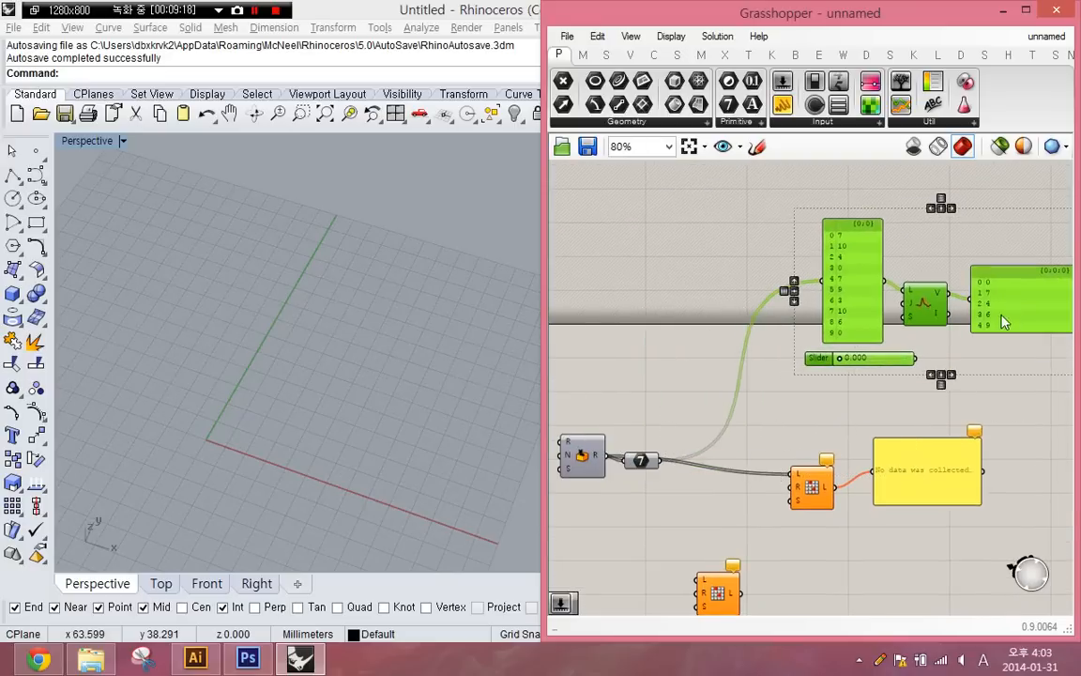
{"action": "right_click_drag", "start_coordinate": [972, 350], "coordinate": [898, 403]}
- Maximize the Grasshopper window and connect the 0.000 slider to Jitter's J input
{"action": "scroll", "coordinate": [898, 402], "scroll_direction": "up", "scroll_amount": 3}
{"action": "left_click", "coordinate": [841, 400]}
{"action": "scroll", "coordinate": [813, 410], "scroll_direction": "up", "scroll_amount": 1}
{"action": "left_click_drag", "start_coordinate": [743, 424], "coordinate": [692, 424]}
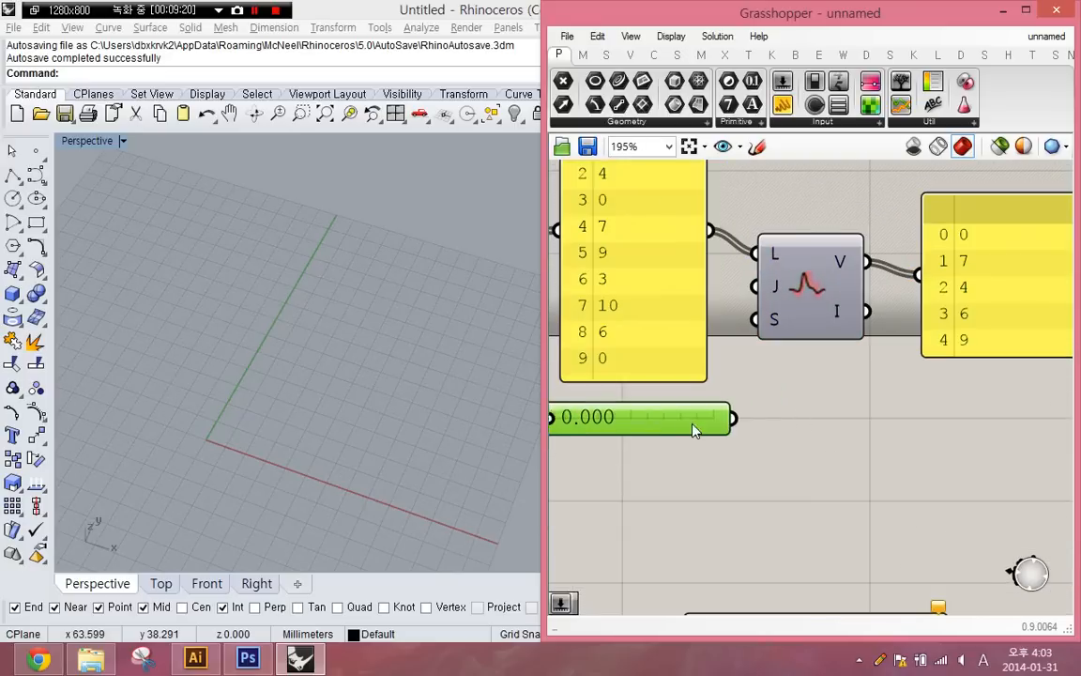
{"action": "scroll", "coordinate": [692, 430], "scroll_direction": "down", "scroll_amount": 1}
{"action": "left_click", "coordinate": [1026, 10]}
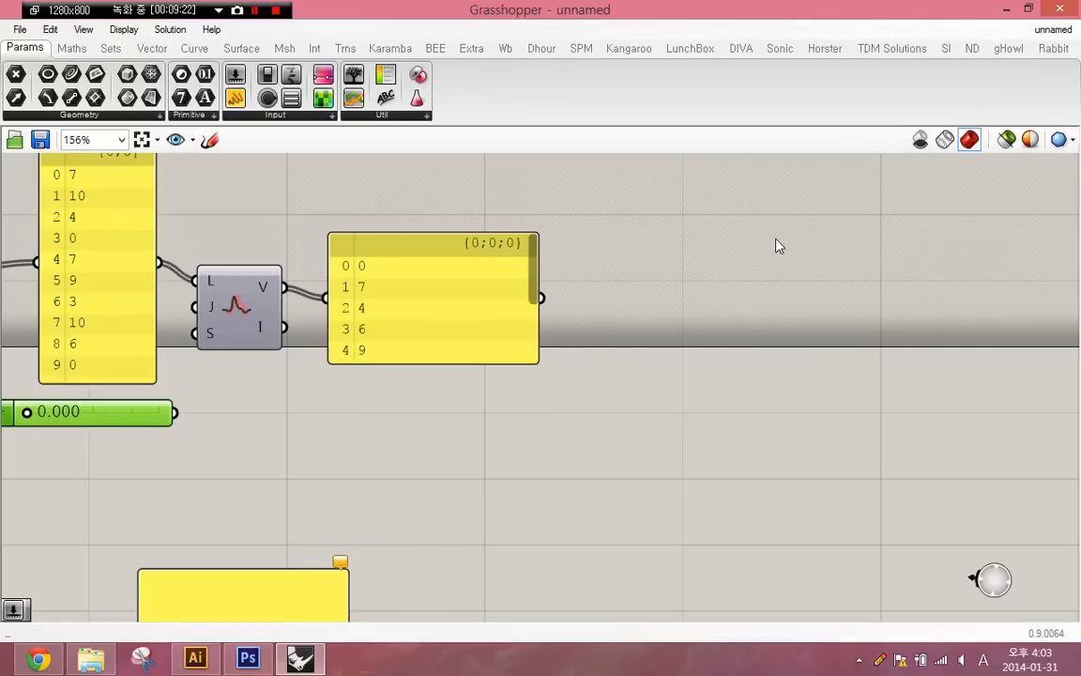
{"action": "left_click", "coordinate": [531, 380]}
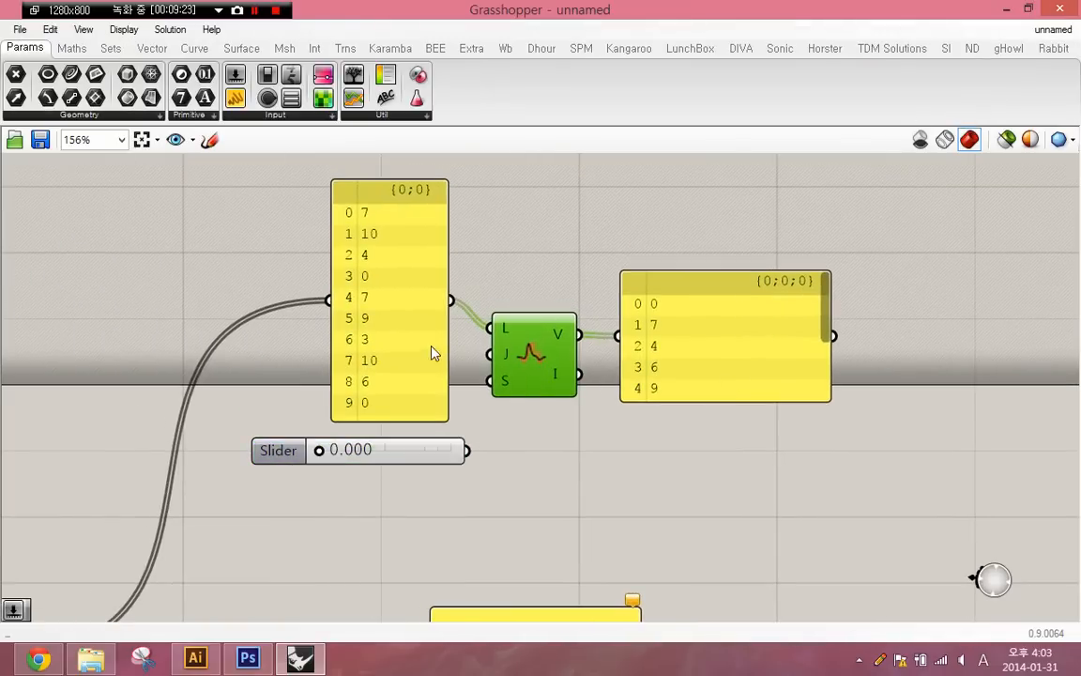
{"action": "right_click_drag", "start_coordinate": [432, 352], "coordinate": [561, 386]}
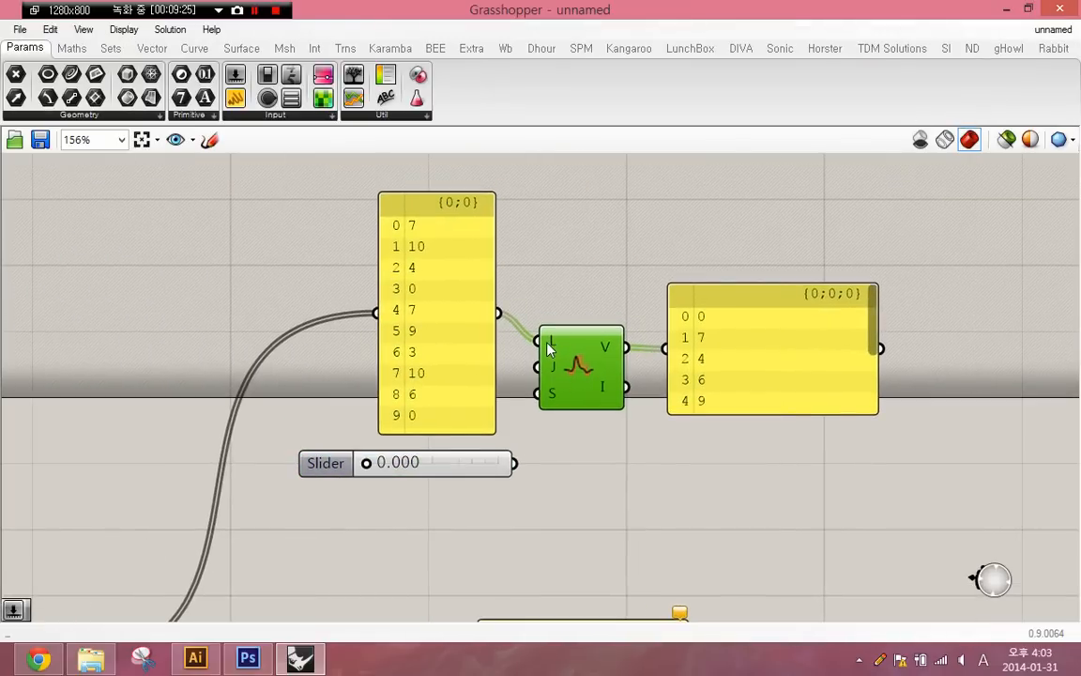
{"action": "left_click_drag", "start_coordinate": [536, 366], "coordinate": [495, 463]}
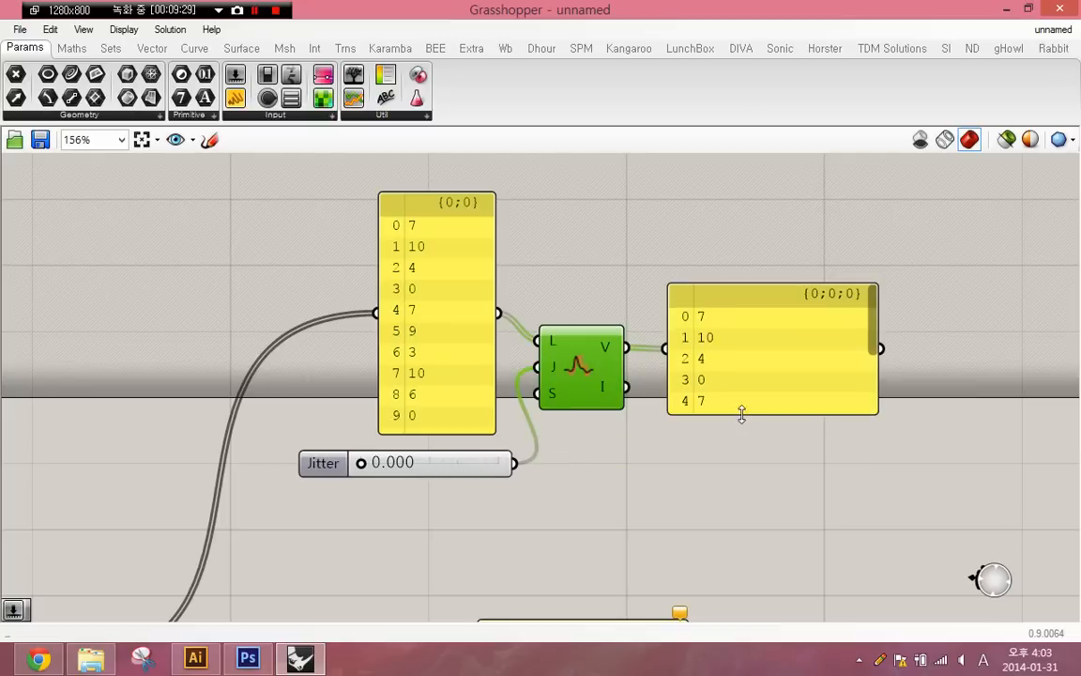
- Resize the Jitter output panel to a narrow column showing its full list, and set the Jitter slider to 1.000
{"action": "left_click_drag", "start_coordinate": [742, 415], "coordinate": [724, 526]}
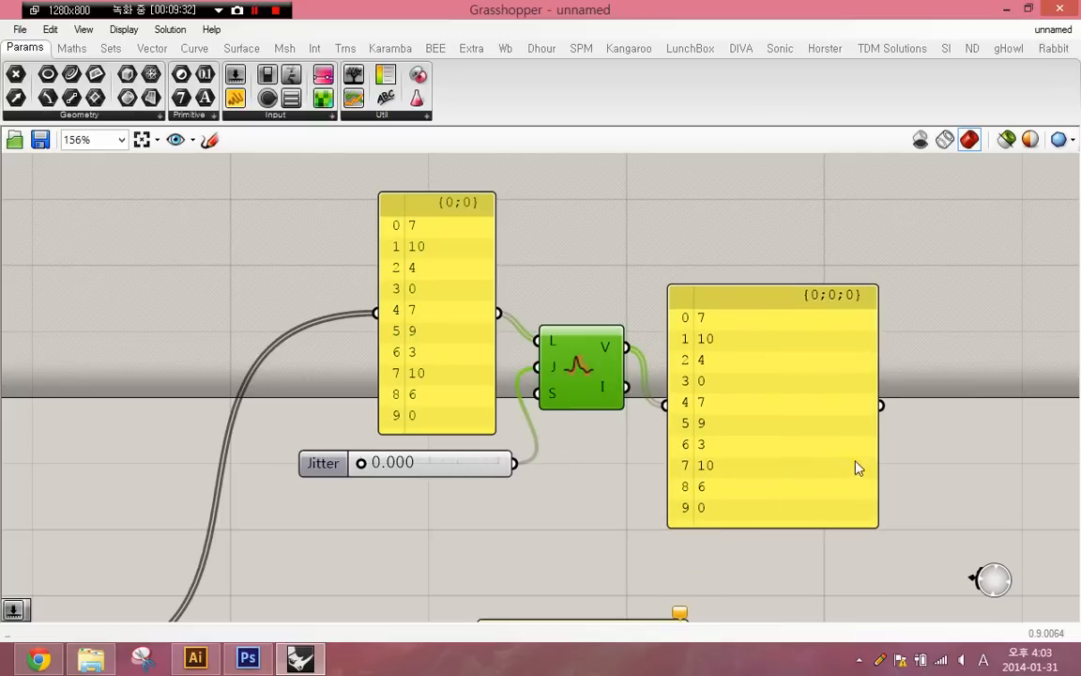
{"action": "left_click_drag", "start_coordinate": [877, 444], "coordinate": [730, 394]}
{"action": "left_click", "coordinate": [577, 455]}
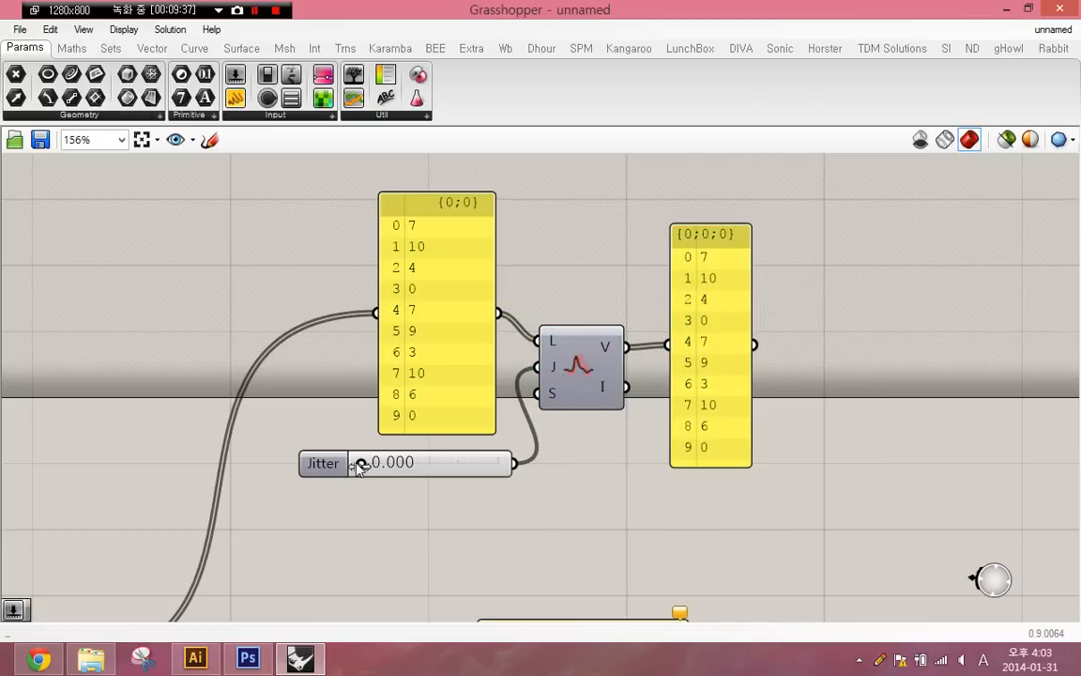
{"action": "left_click_drag", "start_coordinate": [362, 464], "coordinate": [508, 465]}
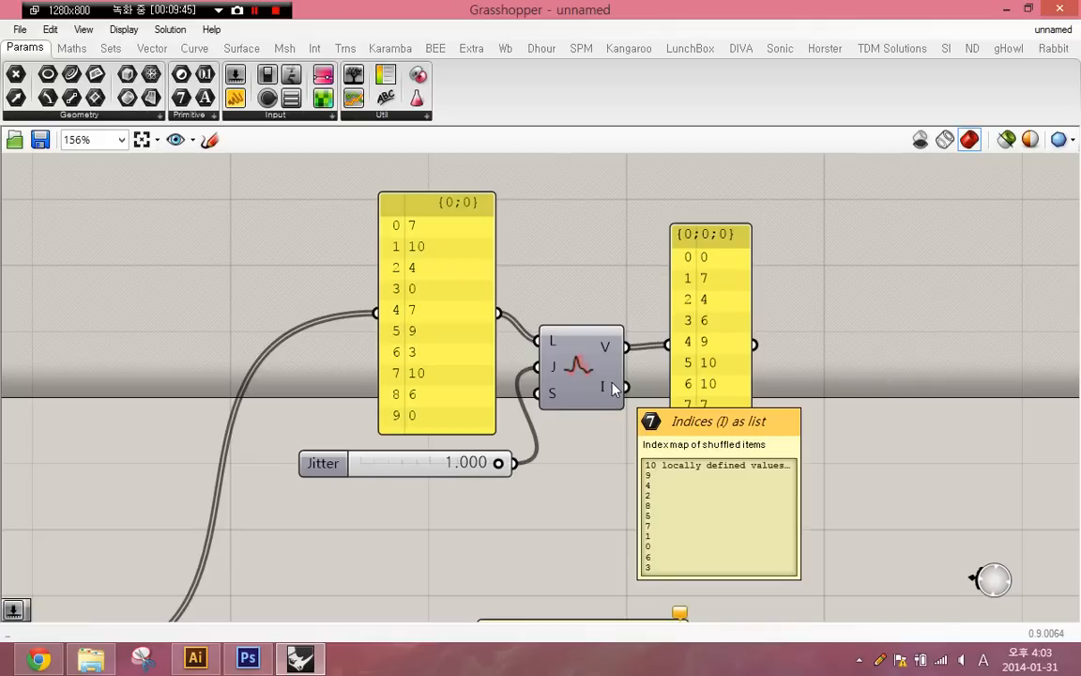
- Try showing Jitter's I output in the V output panel, and undo the rewiring
{"action": "left_click_drag", "start_coordinate": [627, 393], "coordinate": [685, 346]}
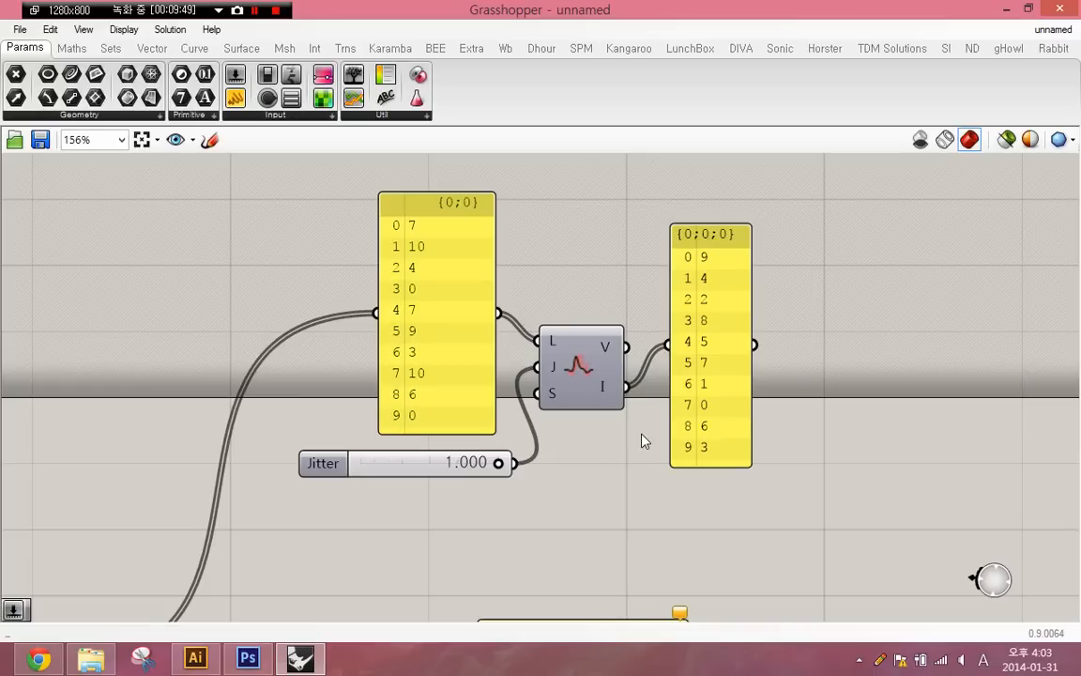
{"action": "right_click_drag", "start_coordinate": [642, 439], "coordinate": [605, 460]}
{"action": "key", "text": "ctrl+z"}
- Duplicate the V output panel, feed the copy from Jitter's I output, and set the Jitter slider to 0.822
{"action": "left_click_drag", "start_coordinate": [678, 414], "coordinate": [796, 430], "text": "alt"}
{"action": "left_click_drag", "start_coordinate": [756, 376], "coordinate": [596, 402]}
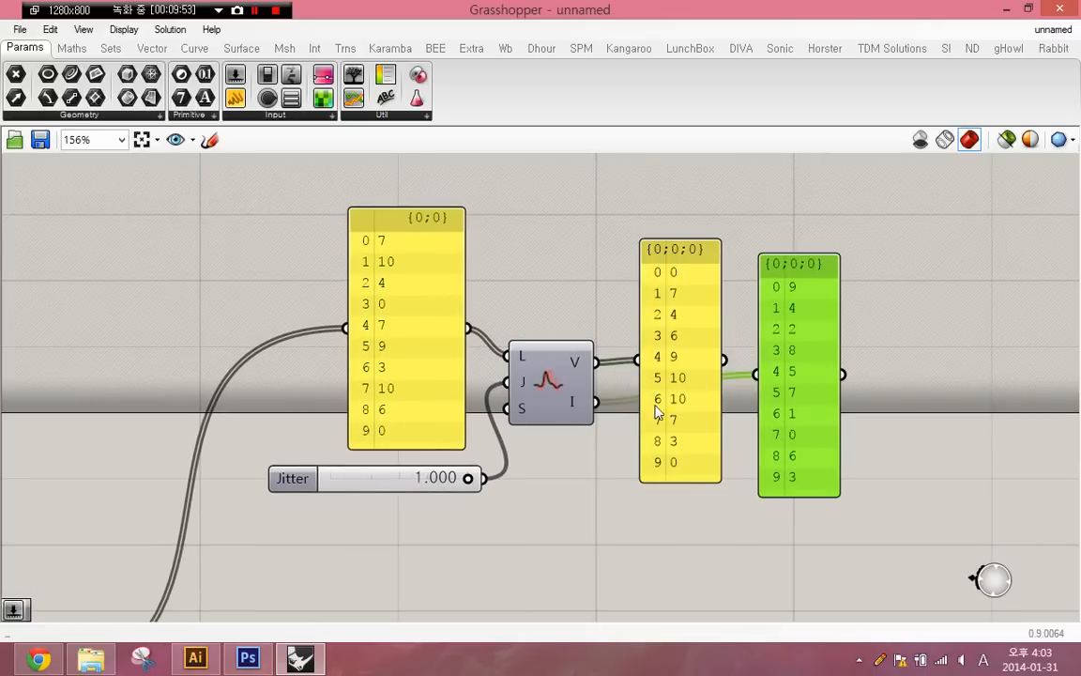
{"action": "left_click_drag", "start_coordinate": [796, 429], "coordinate": [801, 488]}
{"action": "left_click", "coordinate": [499, 556]}
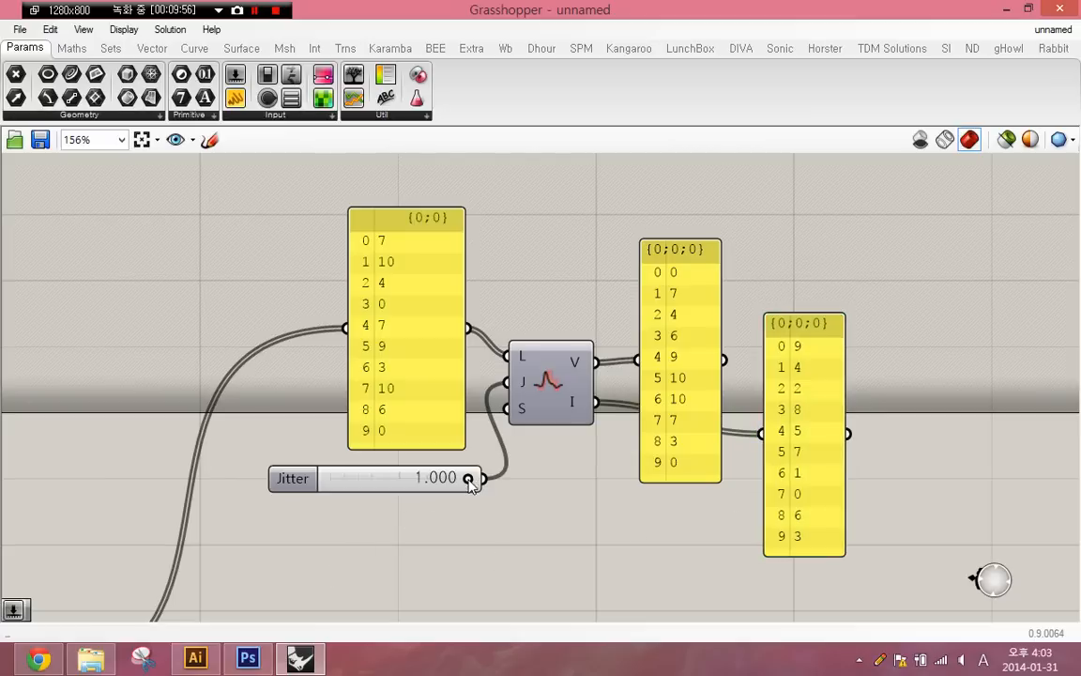
{"action": "left_click_drag", "start_coordinate": [468, 479], "coordinate": [448, 500]}
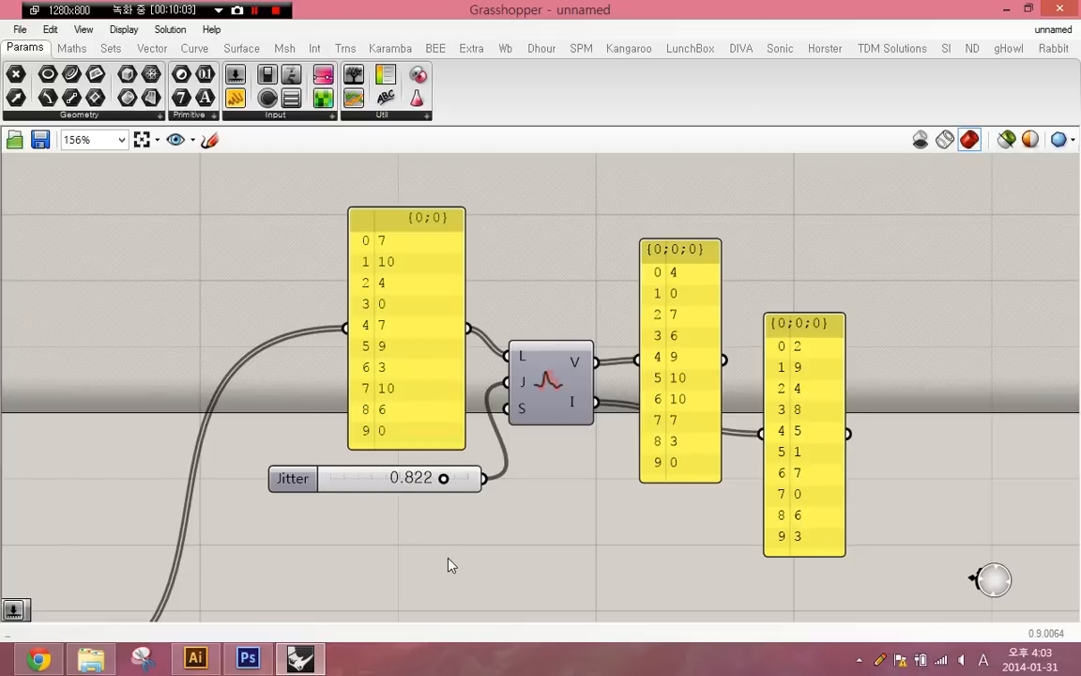
- Add a Range component and a Quick Graph side by side below the Jitter slider
{"action": "double_click", "coordinate": [446, 563]}
{"action": "type", "text": "RANGE"}
{"action": "key", "text": "Return"}
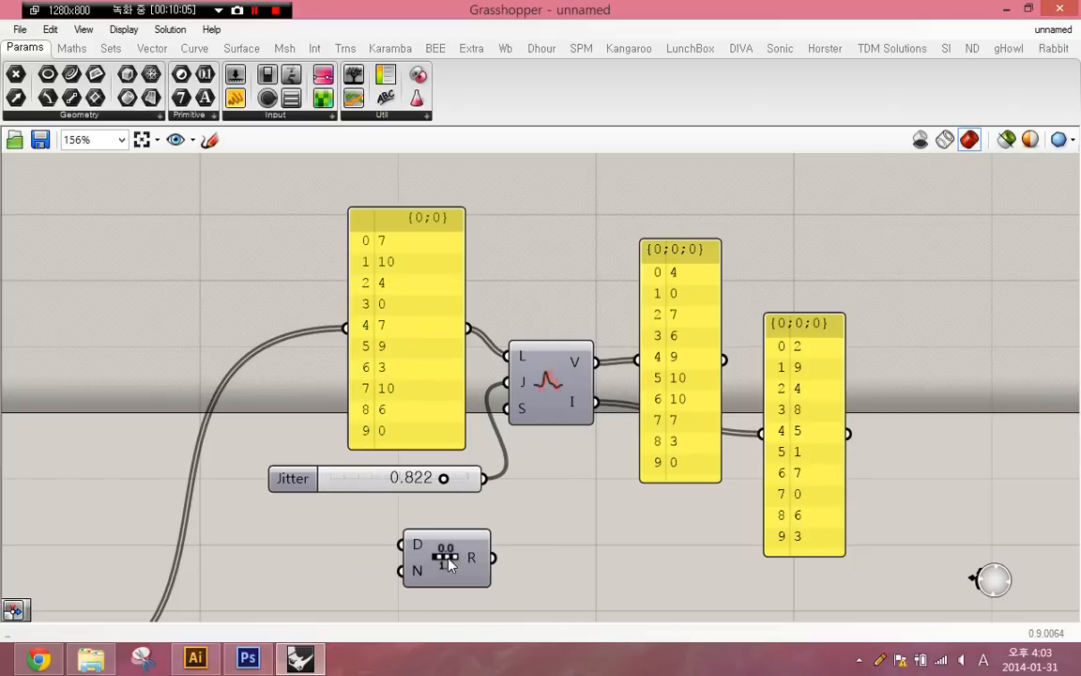
{"action": "double_click", "coordinate": [647, 549]}
{"action": "type", "text": "QUIC"}
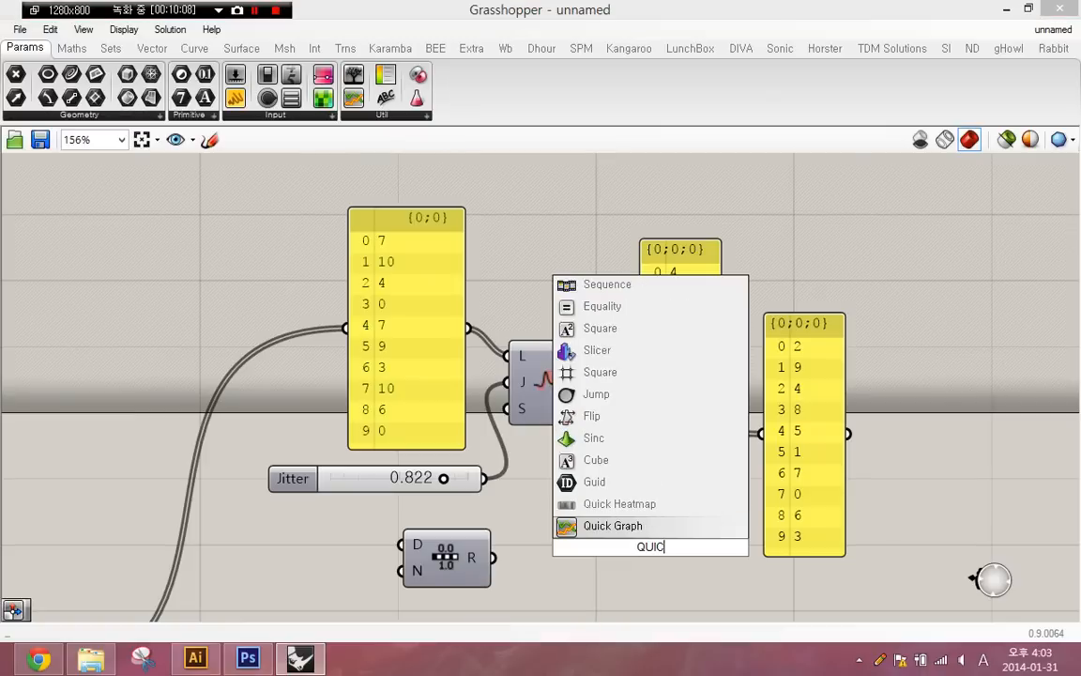
{"action": "key", "text": "Return"}
{"action": "right_click_drag", "start_coordinate": [642, 548], "coordinate": [639, 452]}
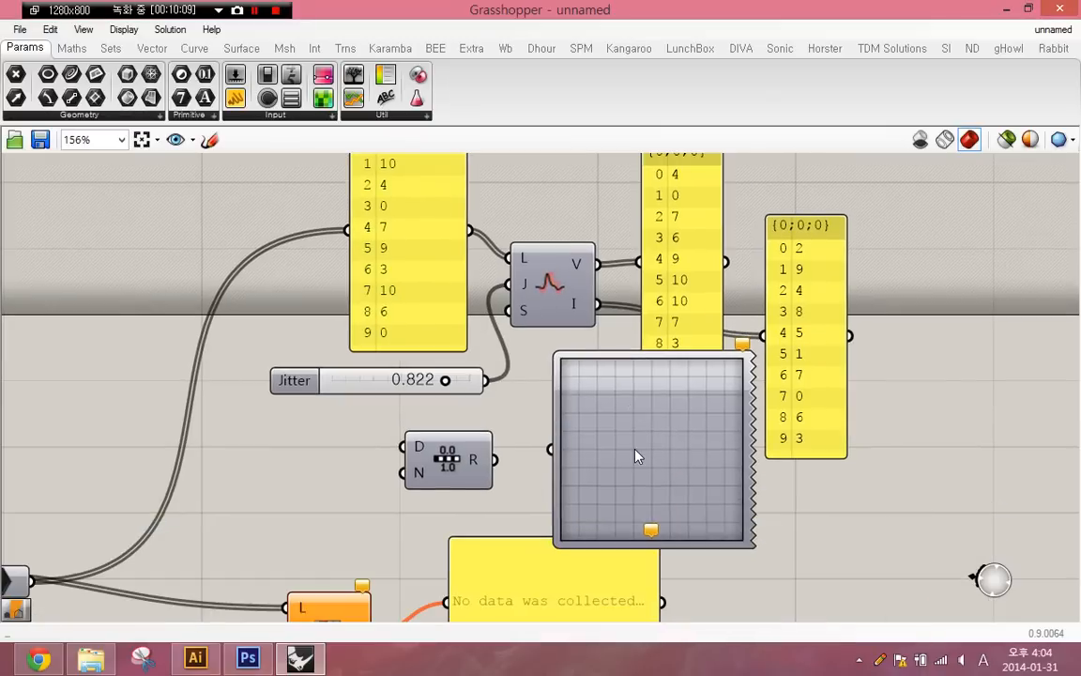
- Connect Range's R output to the Quick Graph input
{"action": "left_click", "coordinate": [576, 534]}
{"action": "left_click_drag", "start_coordinate": [565, 552], "coordinate": [525, 657]}
{"action": "right_click_drag", "start_coordinate": [495, 556], "coordinate": [495, 528]}
{"action": "scroll", "coordinate": [495, 533], "scroll_direction": "up", "scroll_amount": 1}
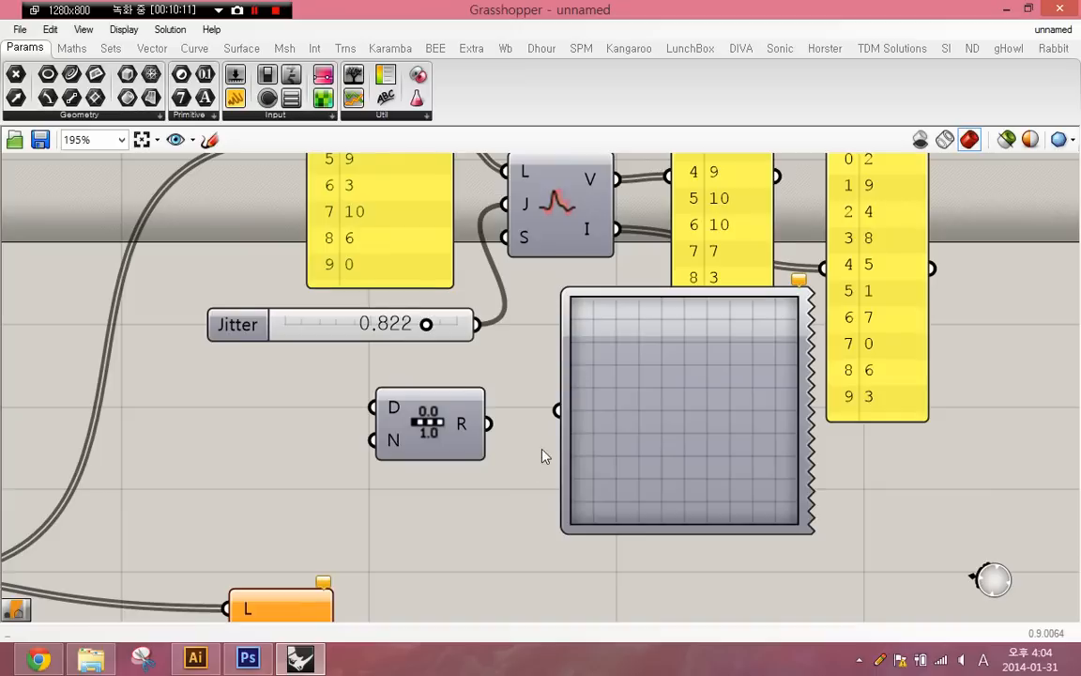
{"action": "right_click_drag", "start_coordinate": [545, 453], "coordinate": [493, 507]}
{"action": "left_click_drag", "start_coordinate": [434, 476], "coordinate": [495, 474]}
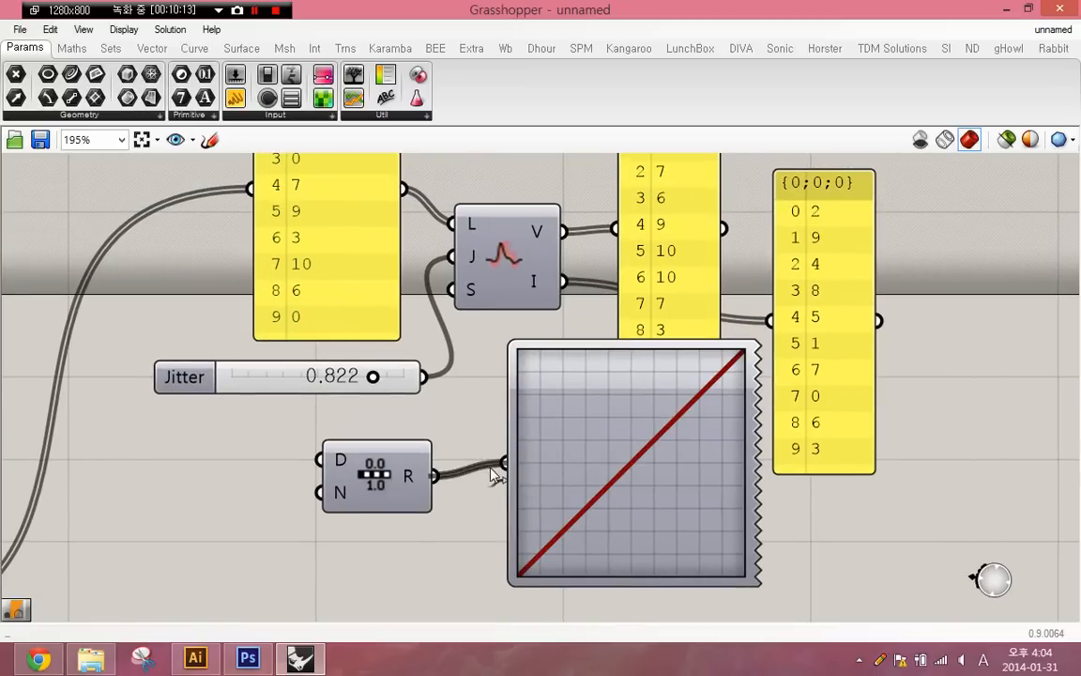
- Inspect Range's output list and connect it to Jitter's L input in place of the integer panel
{"action": "left_click", "coordinate": [552, 549]}
{"action": "left_click", "coordinate": [358, 528]}
{"action": "mouse_move", "coordinate": [410, 481]}
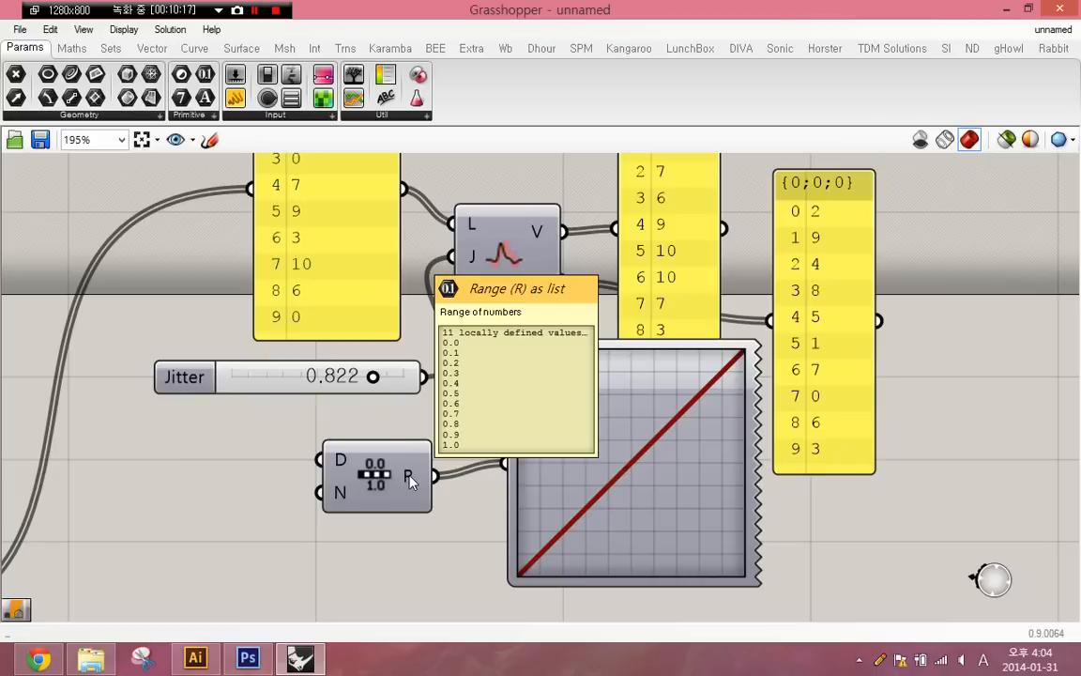
{"action": "left_click_drag", "start_coordinate": [410, 481], "coordinate": [452, 223]}
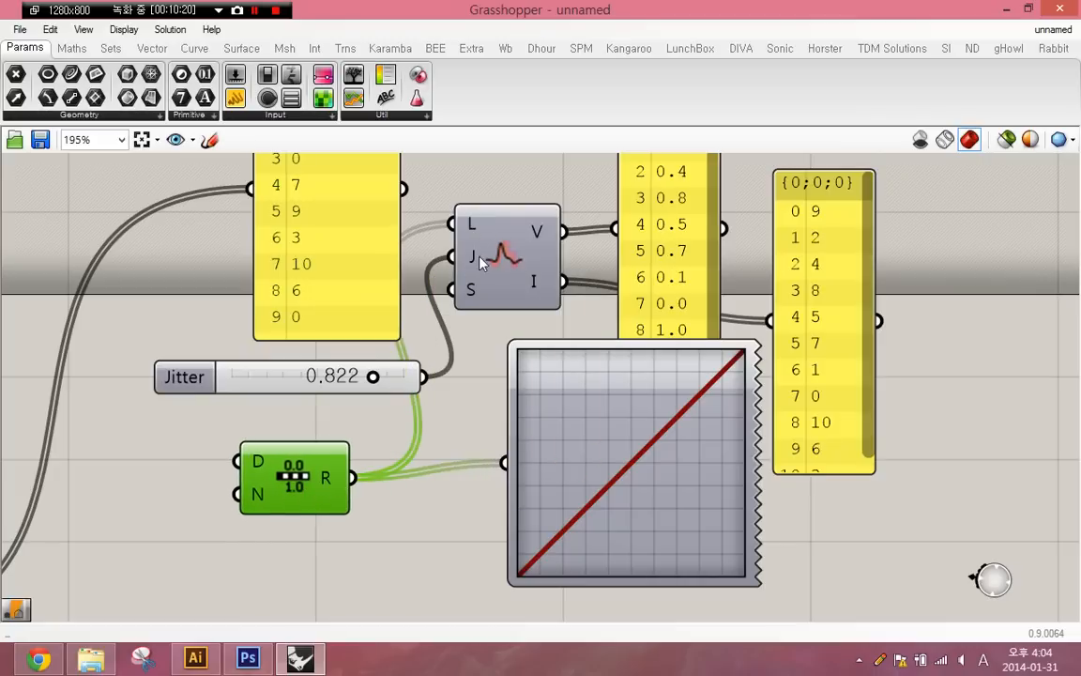
- Delete both Jitter output panels and move the Quick Graph farther from the Range component
{"action": "left_click", "coordinate": [664, 277]}
{"action": "left_click", "coordinate": [796, 302], "text": "shift"}
{"action": "key", "text": "Delete"}
{"action": "left_click_drag", "start_coordinate": [644, 447], "coordinate": [802, 337]}
{"action": "left_click_drag", "start_coordinate": [734, 347], "coordinate": [662, 450]}
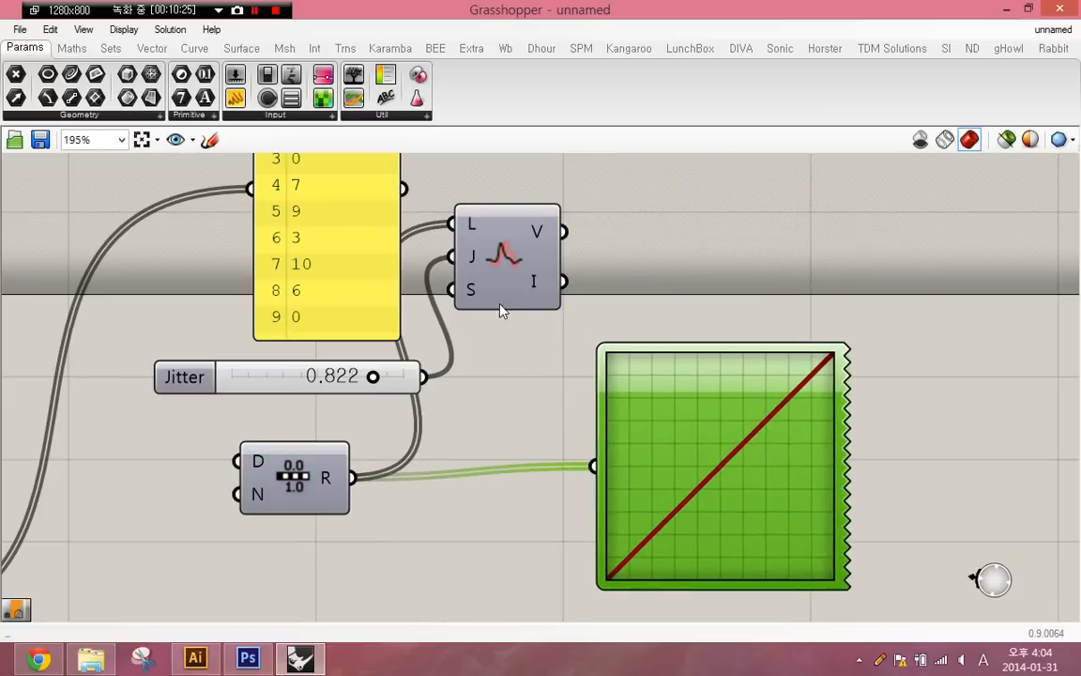
- Place Jitter between Range and the Quick Graph, connect its V output to the graph, and set the Jitter slider to 0.000
{"action": "left_click_drag", "start_coordinate": [501, 311], "coordinate": [480, 536]}
{"action": "left_click_drag", "start_coordinate": [593, 463], "coordinate": [597, 465]}
{"action": "right_click_drag", "start_coordinate": [597, 464], "coordinate": [662, 411]}
{"action": "left_click_drag", "start_coordinate": [426, 326], "coordinate": [234, 522]}
- Raise the number of steps on Range's N input and set the Jitter slider to 0.153
{"action": "right_click", "coordinate": [326, 458]}
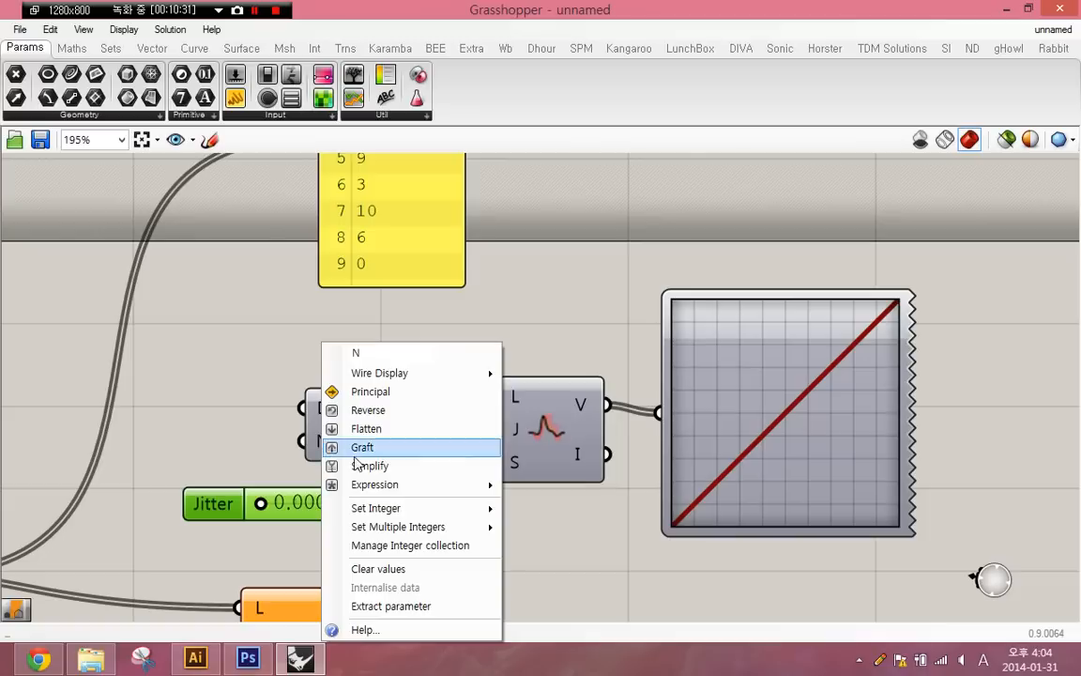
{"action": "mouse_move", "coordinate": [385, 508]}
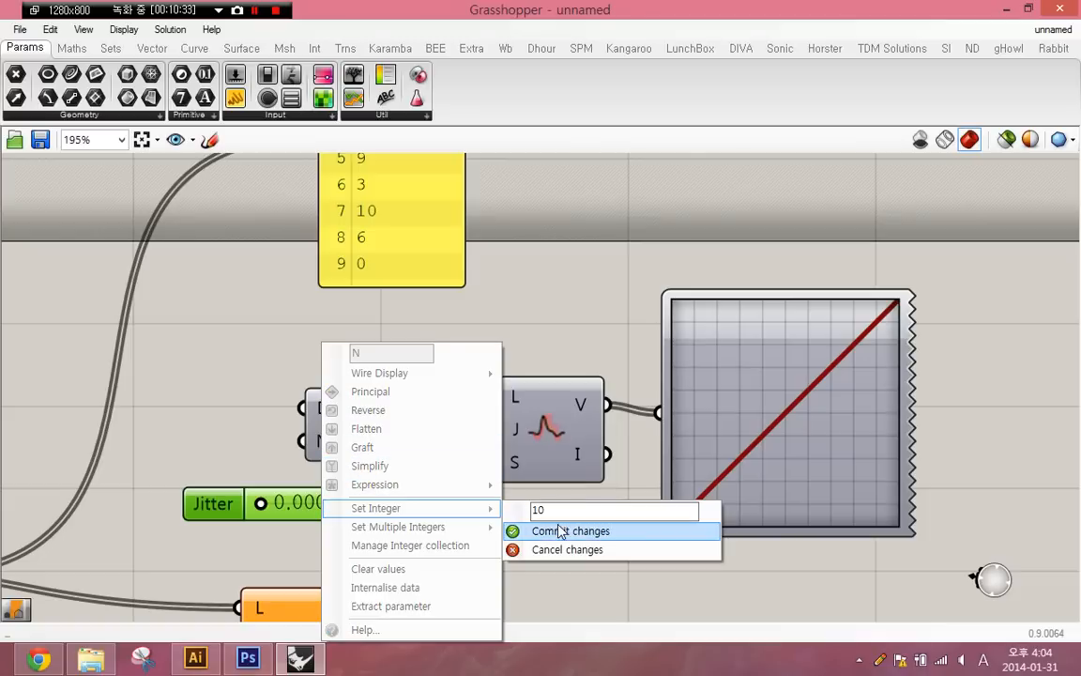
{"action": "left_click", "coordinate": [562, 531]}
{"action": "left_click_drag", "start_coordinate": [260, 505], "coordinate": [287, 503]}
{"action": "left_click", "coordinate": [707, 384]}
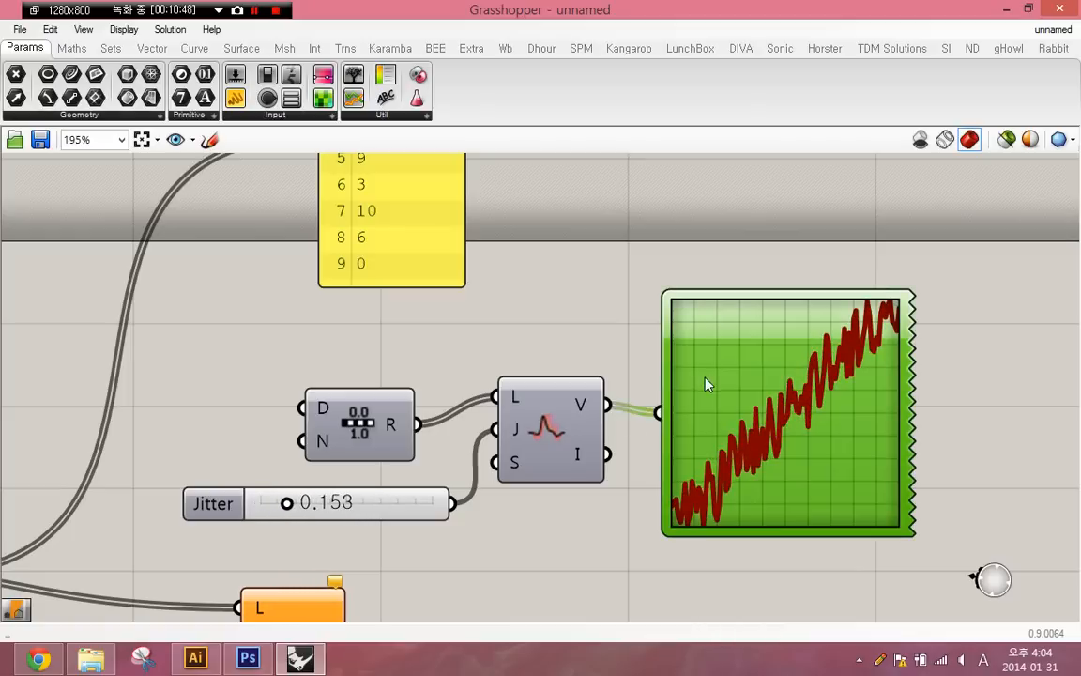
- Set the Jitter slider to 0.882 and examine the shuffled curve in the Quick Graph
{"action": "left_click", "coordinate": [646, 352]}
{"action": "left_click_drag", "start_coordinate": [297, 506], "coordinate": [420, 504]}
{"action": "left_click", "coordinate": [708, 445]}
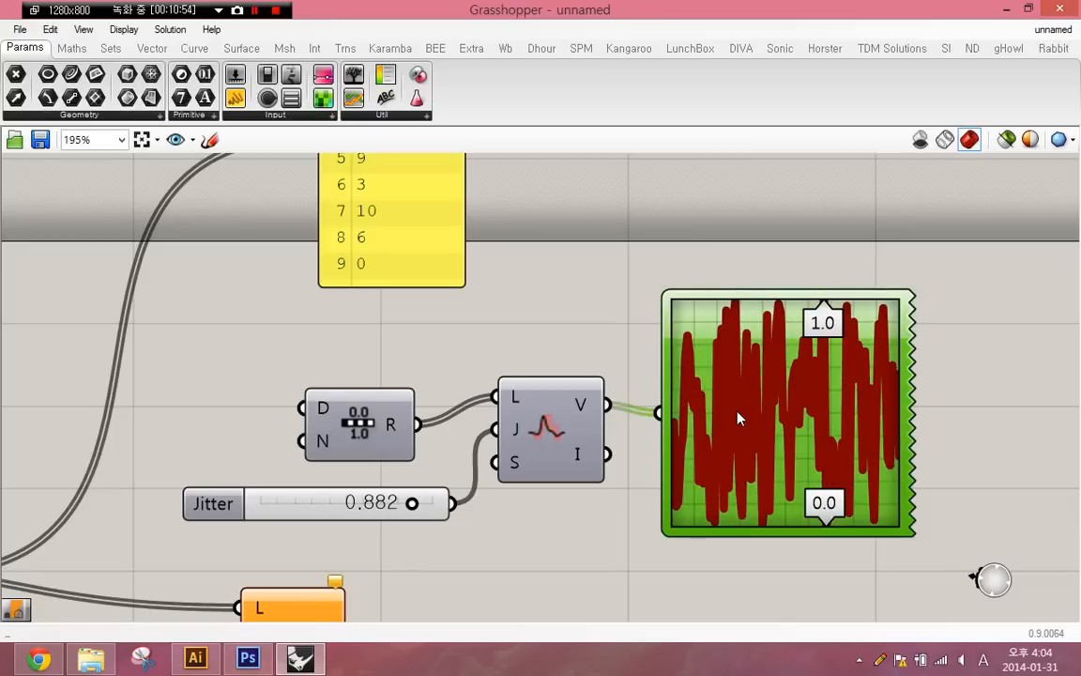
{"action": "scroll", "coordinate": [728, 427], "scroll_direction": "up", "scroll_amount": 7}
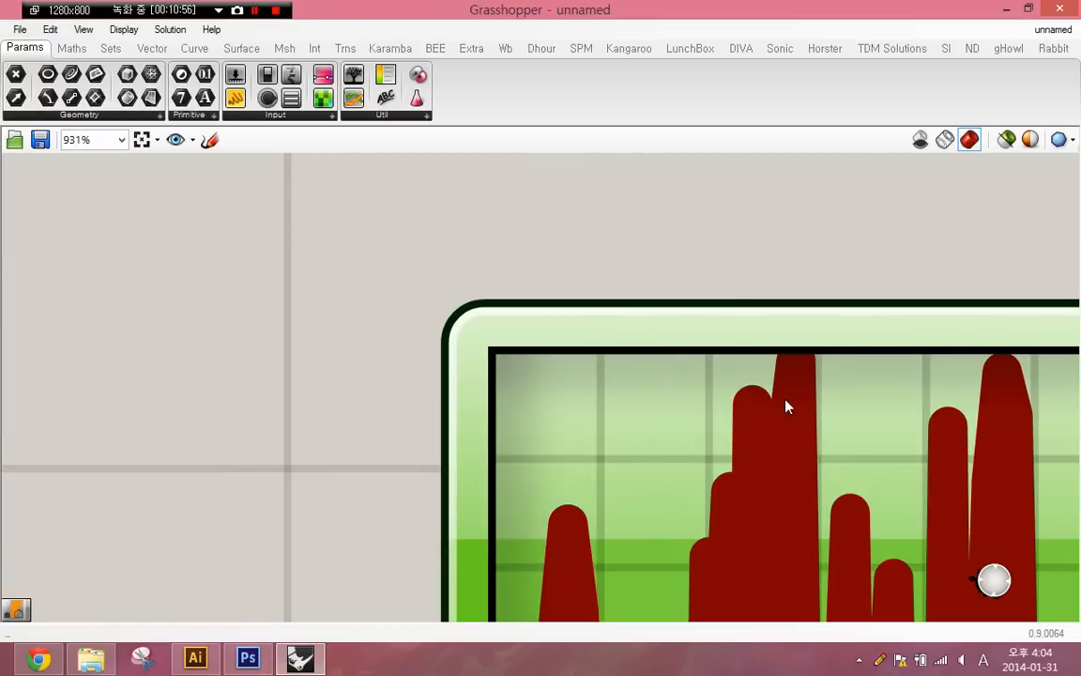
{"action": "scroll", "coordinate": [786, 406], "scroll_direction": "down", "scroll_amount": 6}
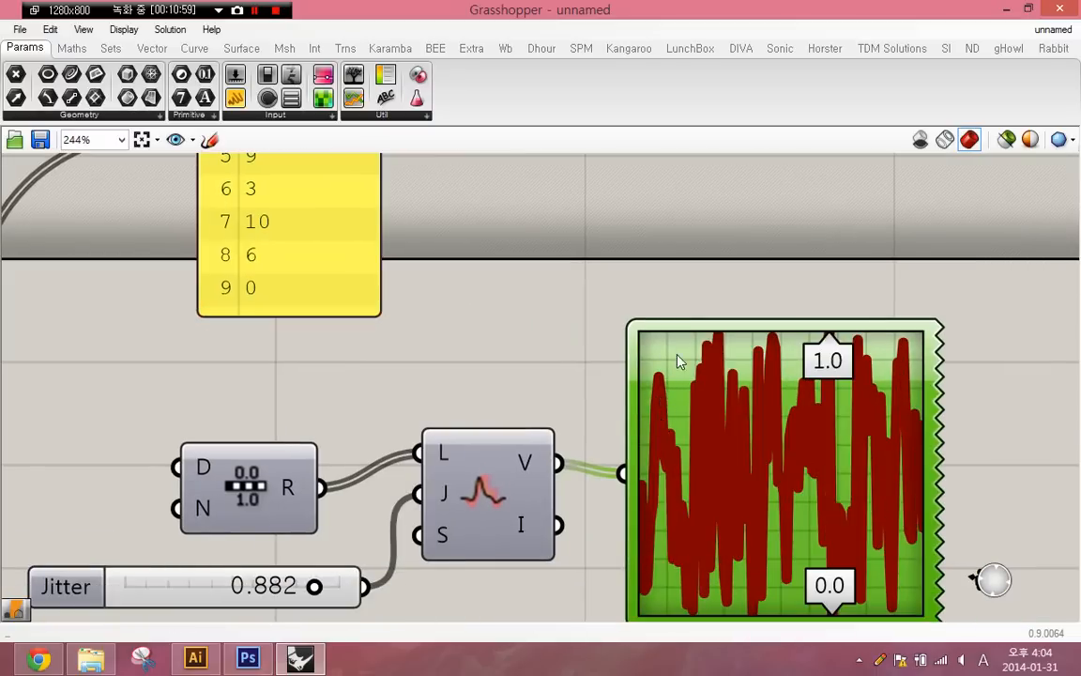
- Lower the Jitter slider to 0.059
{"action": "left_click", "coordinate": [569, 381]}
{"action": "right_click_drag", "start_coordinate": [476, 432], "coordinate": [506, 353]}
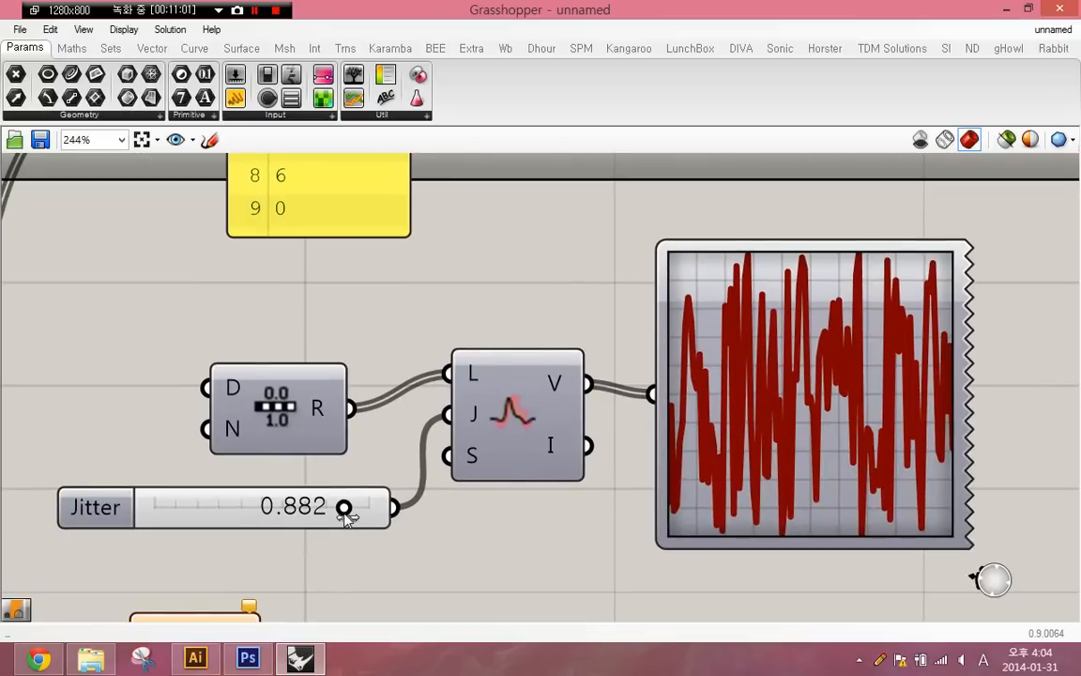
{"action": "left_click_drag", "start_coordinate": [344, 509], "coordinate": [167, 506]}
- Add a number slider with value 12 below the Jitter slider and connect it to Jitter's S input
{"action": "double_click", "coordinate": [280, 586]}
{"action": "type", "text": "12"}
{"action": "key", "text": "Return"}
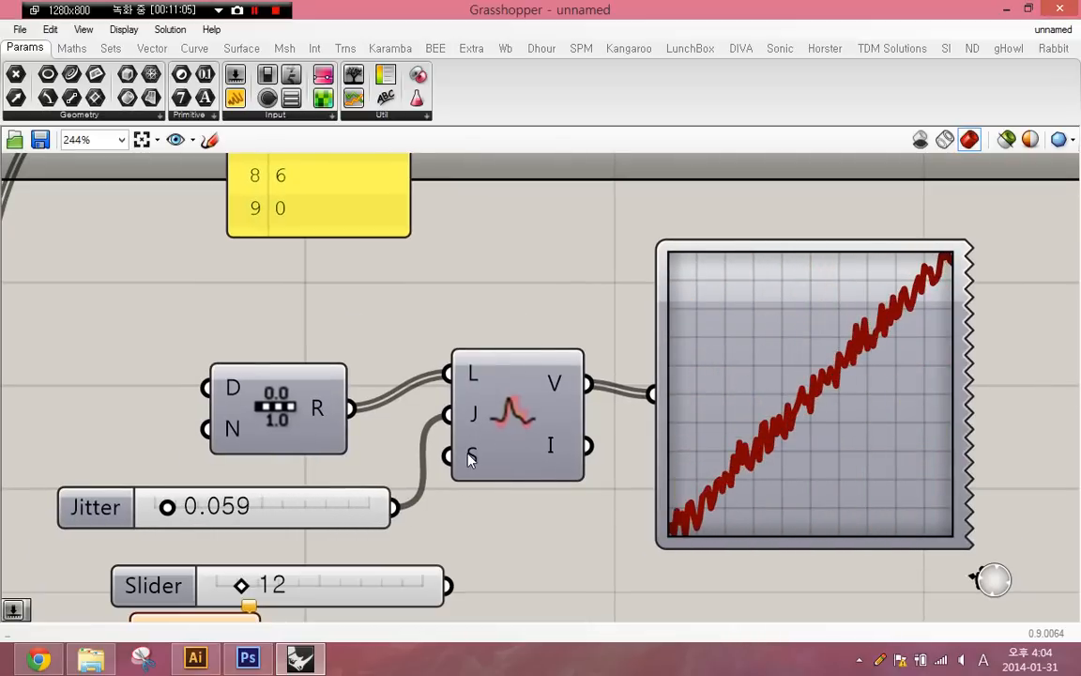
{"action": "left_click_drag", "start_coordinate": [447, 455], "coordinate": [449, 585]}
{"action": "right_click_drag", "start_coordinate": [311, 575], "coordinate": [318, 540]}
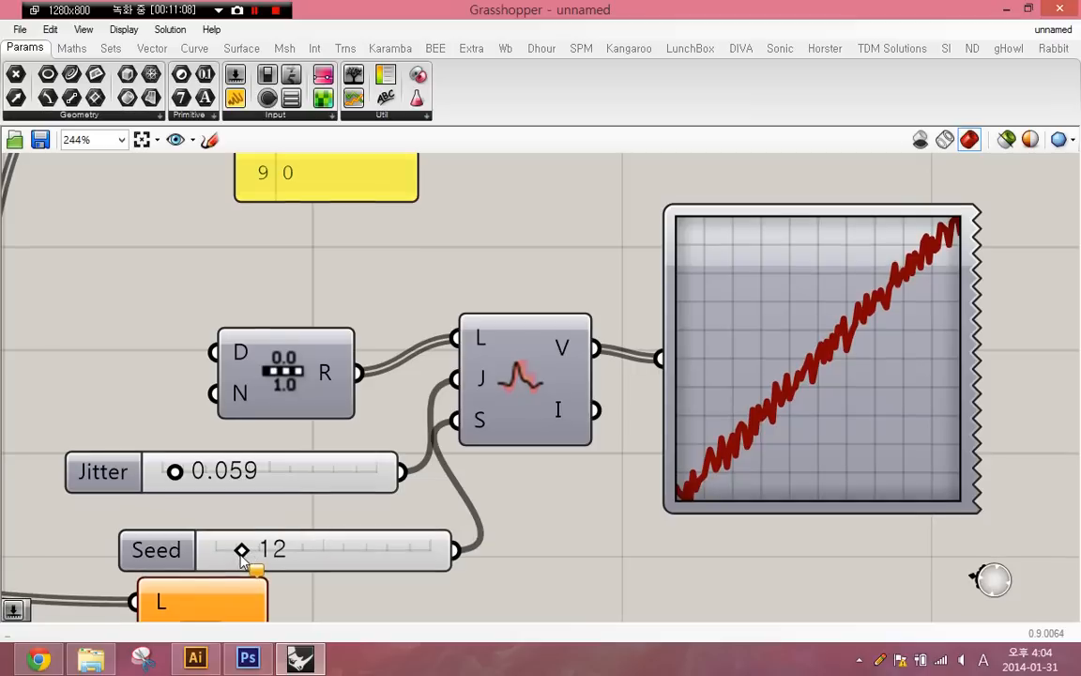
- Increase the Seed and Jitter slider values to vary the shuffled curve
{"action": "left_click_drag", "start_coordinate": [242, 557], "coordinate": [302, 571]}
{"action": "left_click_drag", "start_coordinate": [175, 479], "coordinate": [211, 479]}
{"action": "left_click_drag", "start_coordinate": [308, 550], "coordinate": [333, 561]}
- Delete the Range component together with the Jitter and Seed sliders
{"action": "right_click_drag", "start_coordinate": [376, 530], "coordinate": [422, 435]}
{"action": "scroll", "coordinate": [422, 435], "scroll_direction": "down", "scroll_amount": 3}
{"action": "left_click_drag", "start_coordinate": [430, 486], "coordinate": [378, 358]}
{"action": "right_click_drag", "start_coordinate": [479, 508], "coordinate": [576, 390]}
{"action": "key", "text": "Delete"}
- Delete the empty output panel, the integer parameter, and the Random Reduce component wired to Random
{"action": "left_click", "coordinate": [528, 423]}
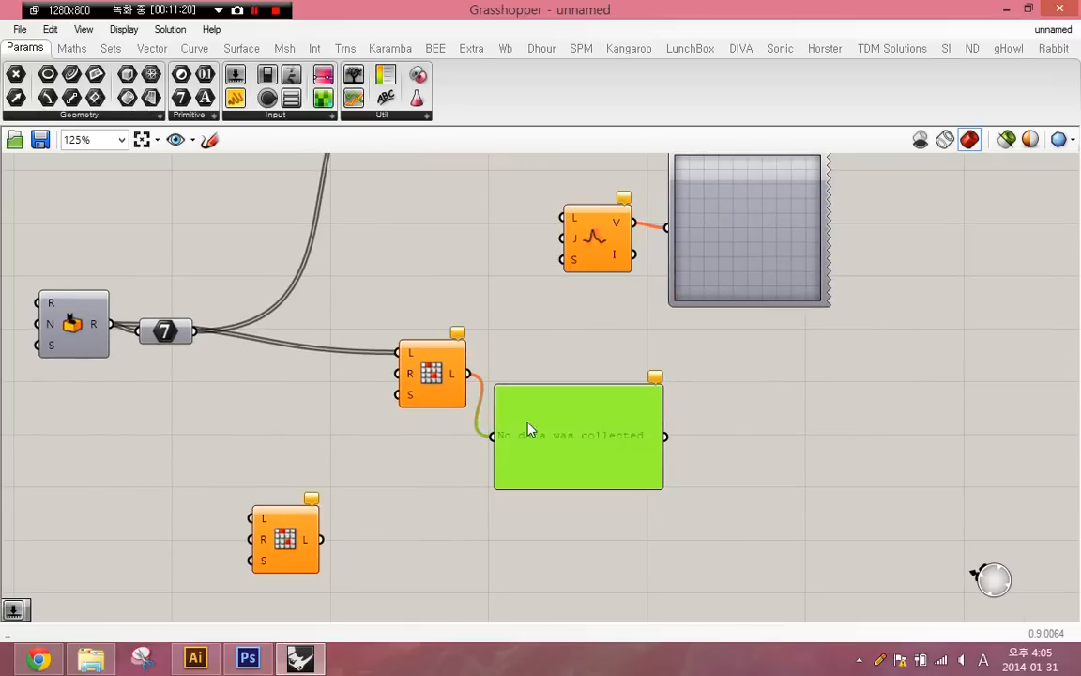
{"action": "key", "text": "Delete"}
{"action": "left_click_drag", "start_coordinate": [237, 411], "coordinate": [199, 333]}
{"action": "key", "text": "Delete"}
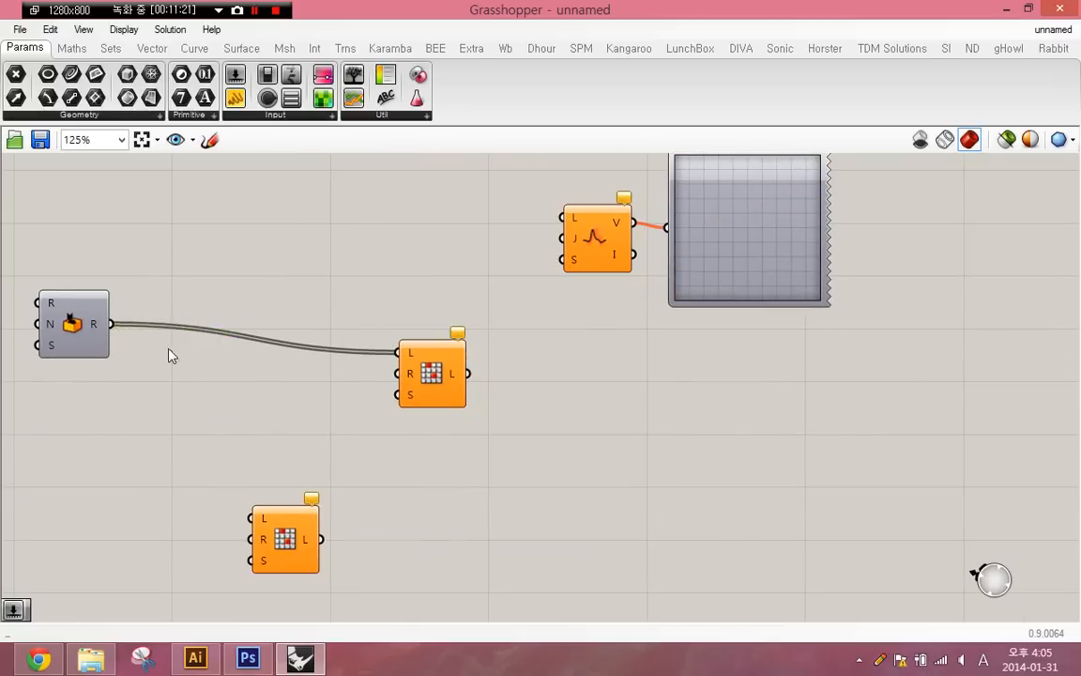
{"action": "scroll", "coordinate": [374, 381], "scroll_direction": "down", "scroll_amount": 1}
{"action": "left_click_drag", "start_coordinate": [772, 403], "coordinate": [451, 357]}
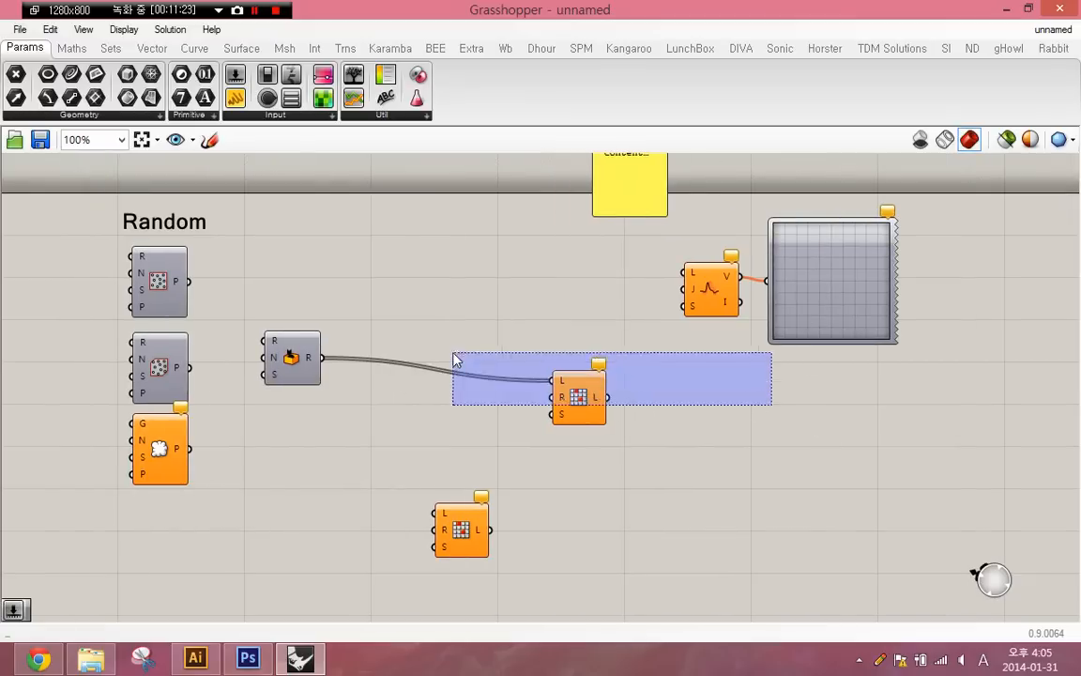
{"action": "key", "text": "Delete"}
- Move Random and Jitter near the Populate components, and delete the Quick Graph and the leftover yellow panel
{"action": "left_click_drag", "start_coordinate": [354, 334], "coordinate": [298, 313]}
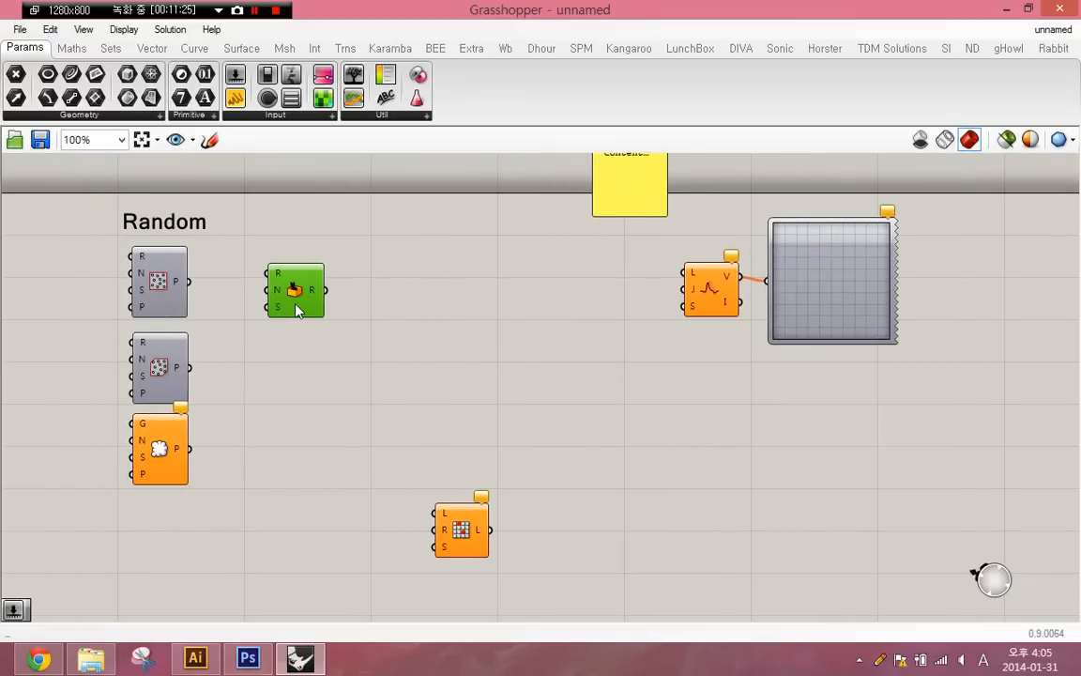
{"action": "left_click_drag", "start_coordinate": [711, 293], "coordinate": [362, 360]}
{"action": "left_click", "coordinate": [861, 306]}
{"action": "key", "text": "Delete"}
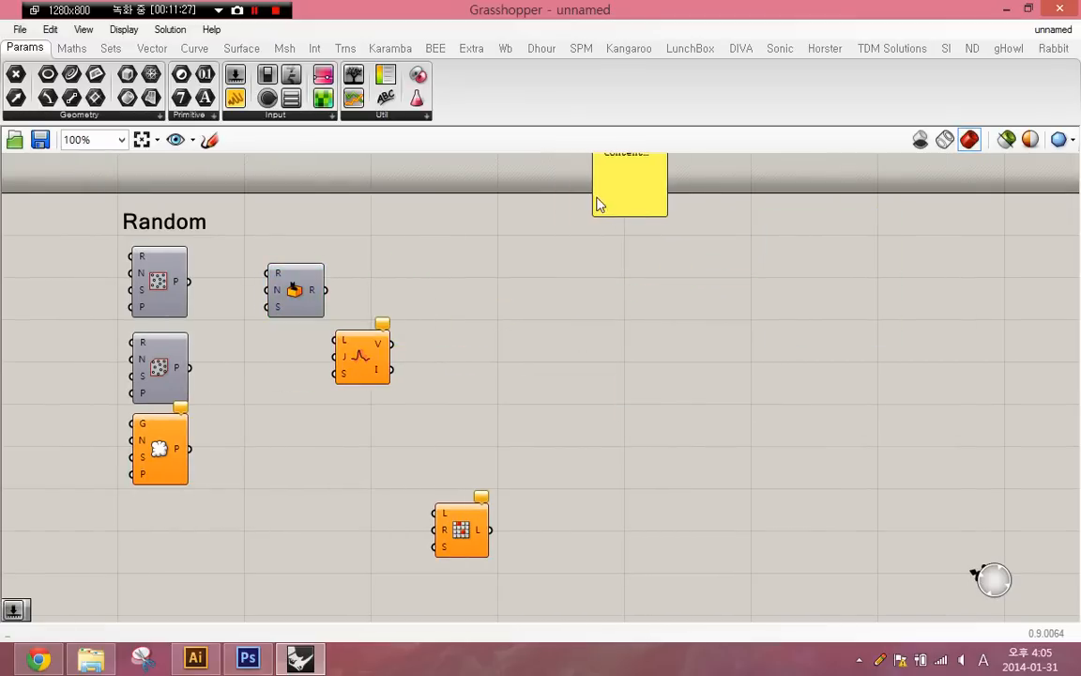
{"action": "left_click", "coordinate": [640, 202]}
{"action": "key", "text": "Delete"}
- Move the remaining Random Reduce component directly beneath the Random component
{"action": "right_click_drag", "start_coordinate": [267, 432], "coordinate": [483, 481]}
{"action": "scroll", "coordinate": [469, 490], "scroll_direction": "up", "scroll_amount": 1}
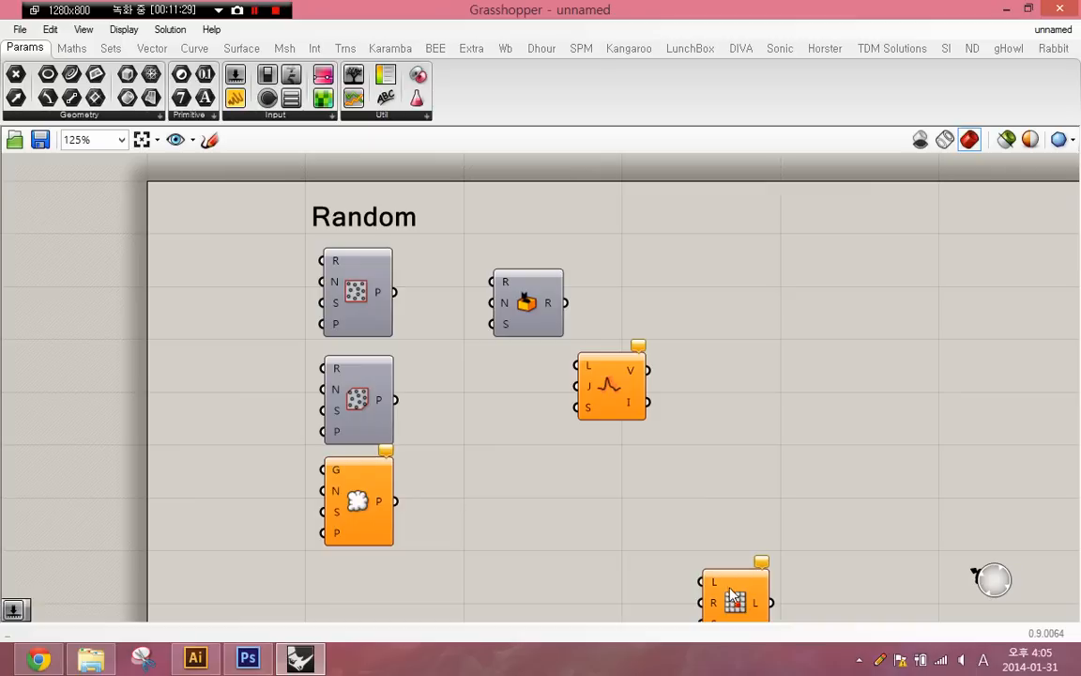
{"action": "left_click_drag", "start_coordinate": [734, 594], "coordinate": [487, 466]}
{"action": "scroll", "coordinate": [484, 463], "scroll_direction": "up", "scroll_amount": 2}
{"action": "left_click", "coordinate": [282, 526]}
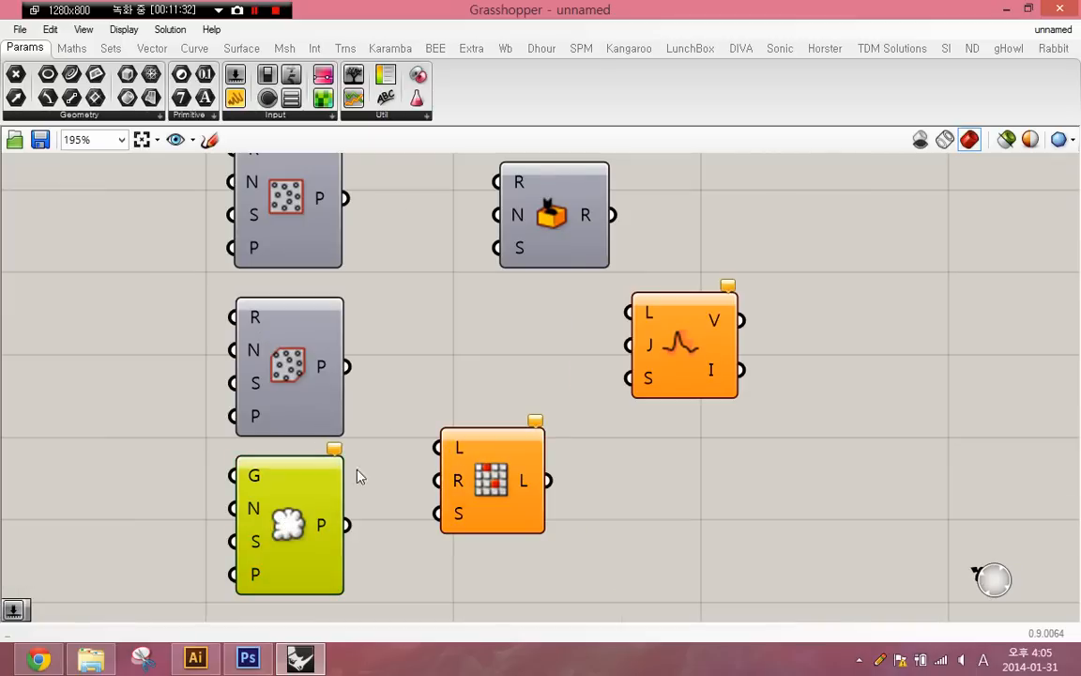
{"action": "left_click", "coordinate": [560, 217]}
{"action": "right_click_drag", "start_coordinate": [502, 284], "coordinate": [413, 309]}
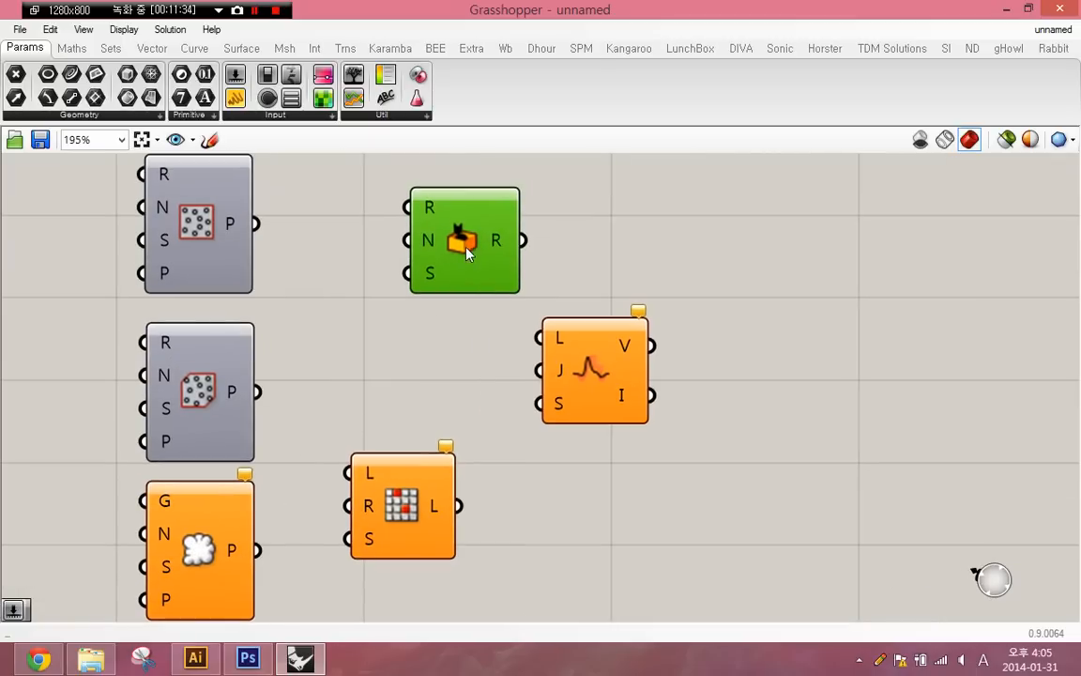
{"action": "left_click", "coordinate": [578, 386]}
{"action": "left_click_drag", "start_coordinate": [356, 457], "coordinate": [434, 337]}
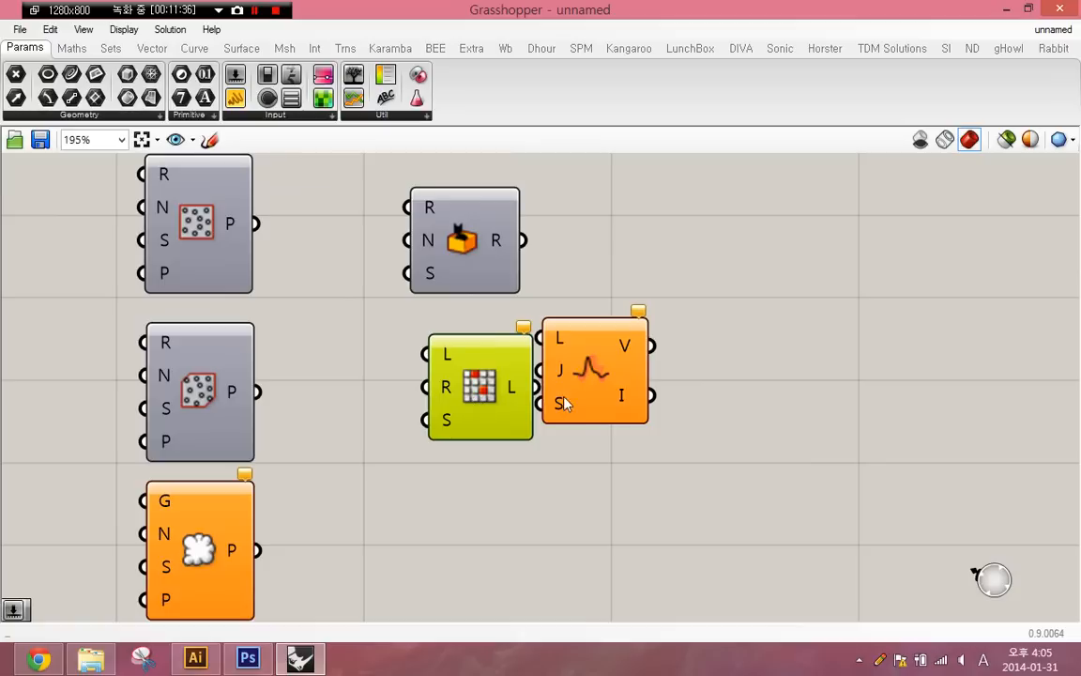
- Place Jitter beneath Random Reduce and align Random, Random Reduce and Jitter in one column
{"action": "left_click_drag", "start_coordinate": [517, 502], "coordinate": [519, 503]}
{"action": "left_click_drag", "start_coordinate": [620, 359], "coordinate": [487, 550]}
{"action": "scroll", "coordinate": [488, 550], "scroll_direction": "down", "scroll_amount": 1}
{"action": "left_click_drag", "start_coordinate": [610, 284], "coordinate": [409, 615]}
{"action": "left_click", "coordinate": [465, 250]}
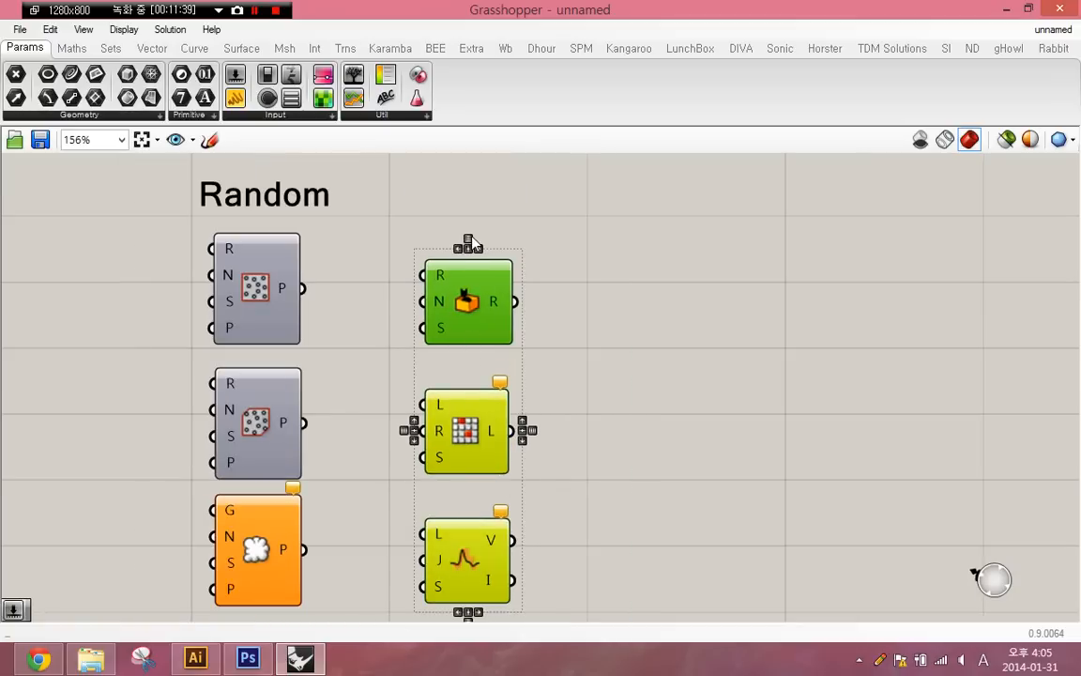